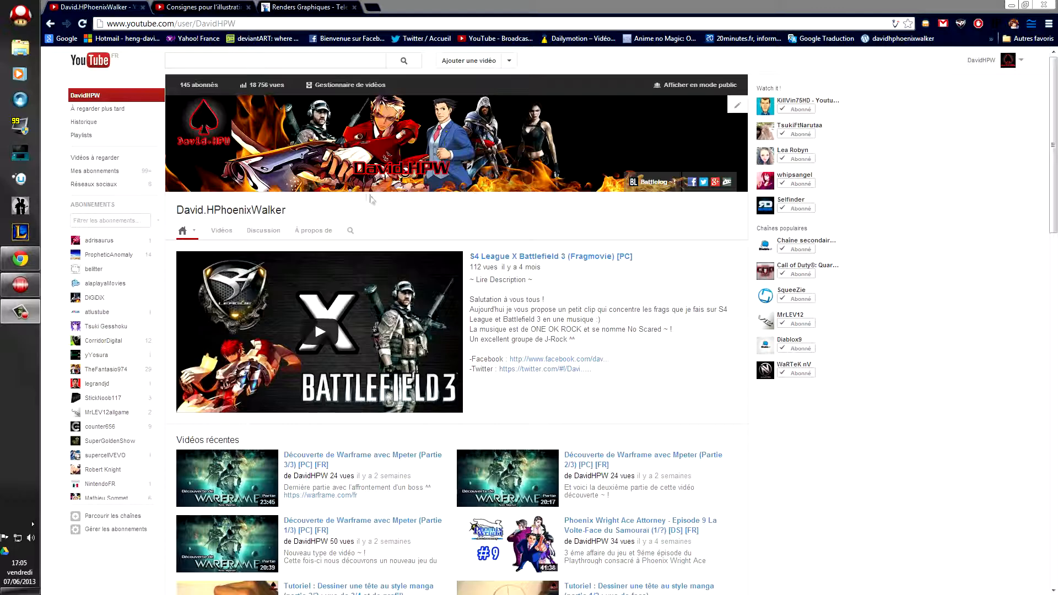
Step: Scroll the YouTube channel page to review the current banner, then minimize Chrome to the desktop
{"action": "scroll", "coordinate": [1053, 115], "scroll_direction": "down", "scroll_amount": 2}
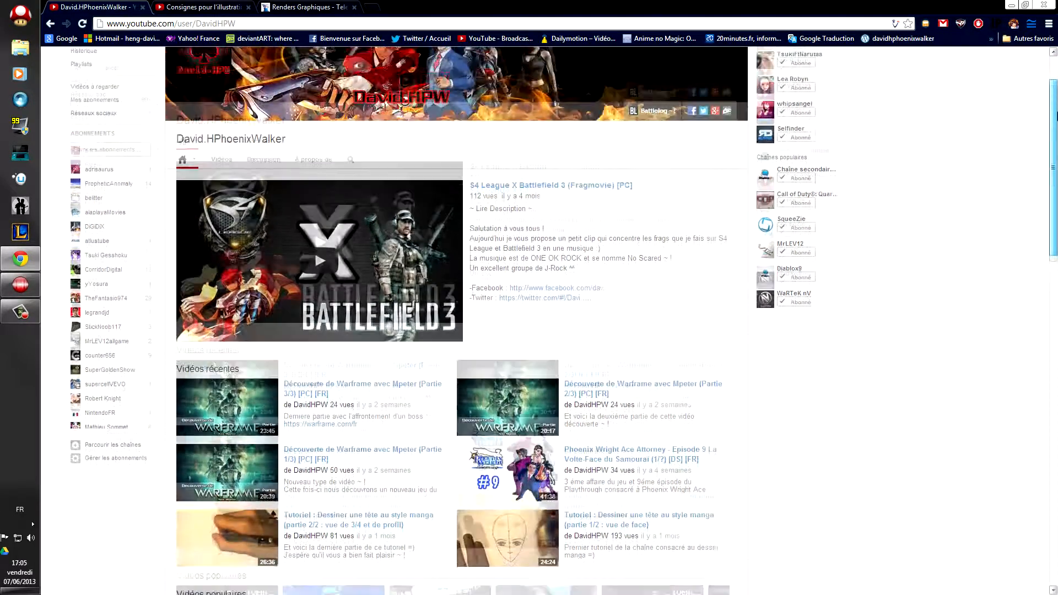
{"action": "scroll", "coordinate": [452, 111], "scroll_direction": "up", "scroll_amount": 2}
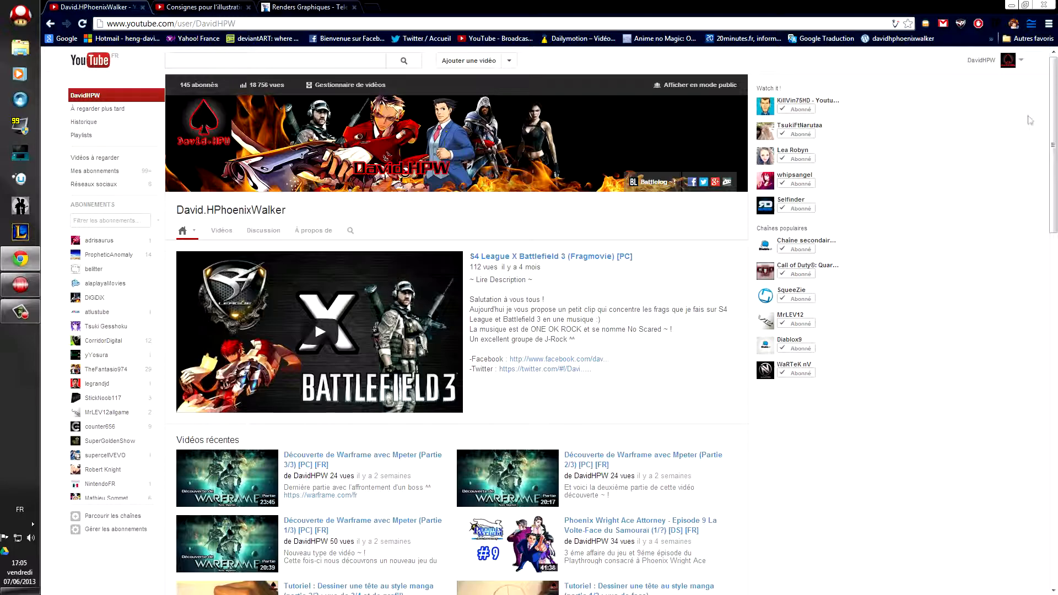
{"action": "scroll", "coordinate": [1053, 99], "scroll_direction": "down", "scroll_amount": 3}
{"action": "scroll", "coordinate": [1054, 98], "scroll_direction": "up", "scroll_amount": 3}
{"action": "mouse_move", "coordinate": [24, 260]}
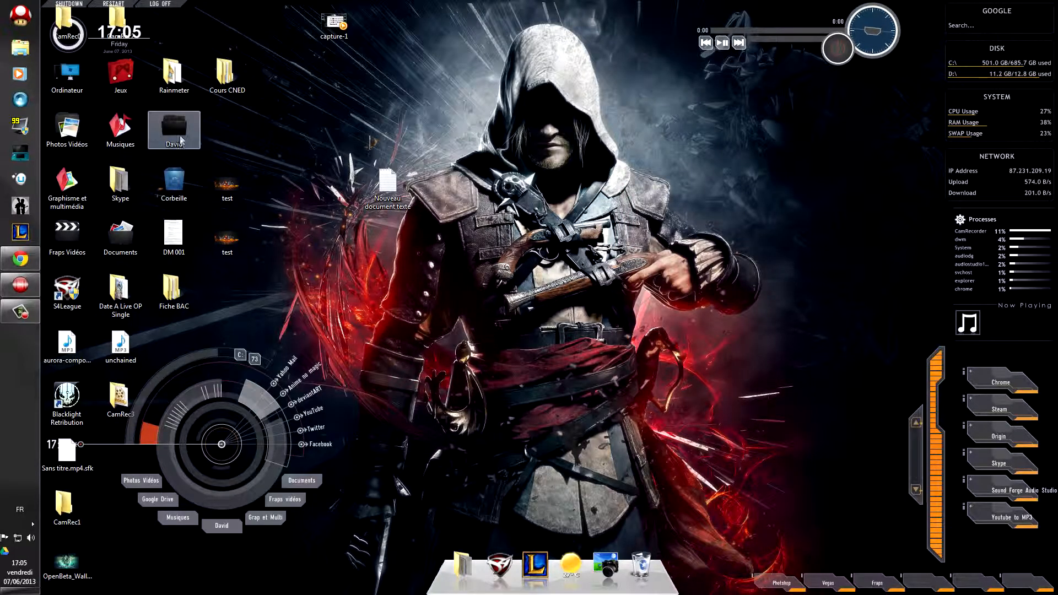
Step: Open the Background 2012 BF3 S4 League image from Graphisme et multimédia > Travaux Graphique > BackGround
{"action": "double_click", "coordinate": [67, 182]}
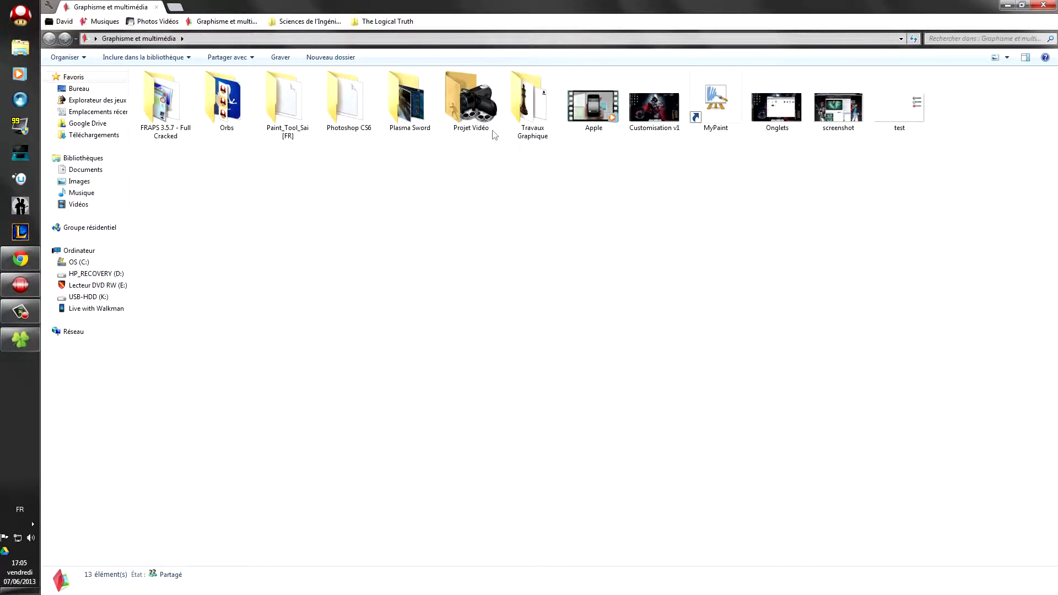
{"action": "double_click", "coordinate": [520, 105]}
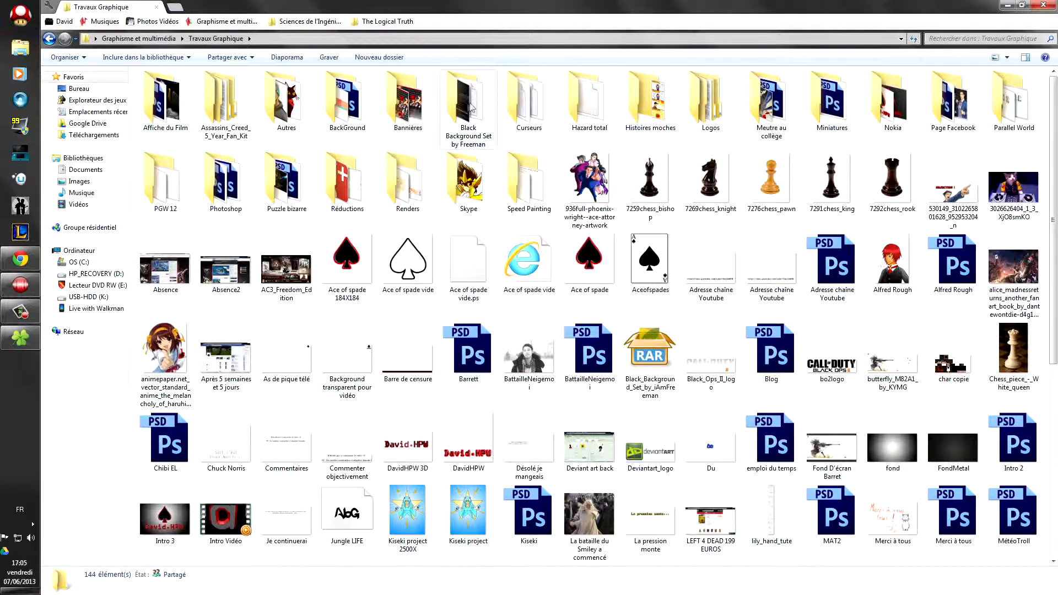
{"action": "double_click", "coordinate": [347, 101]}
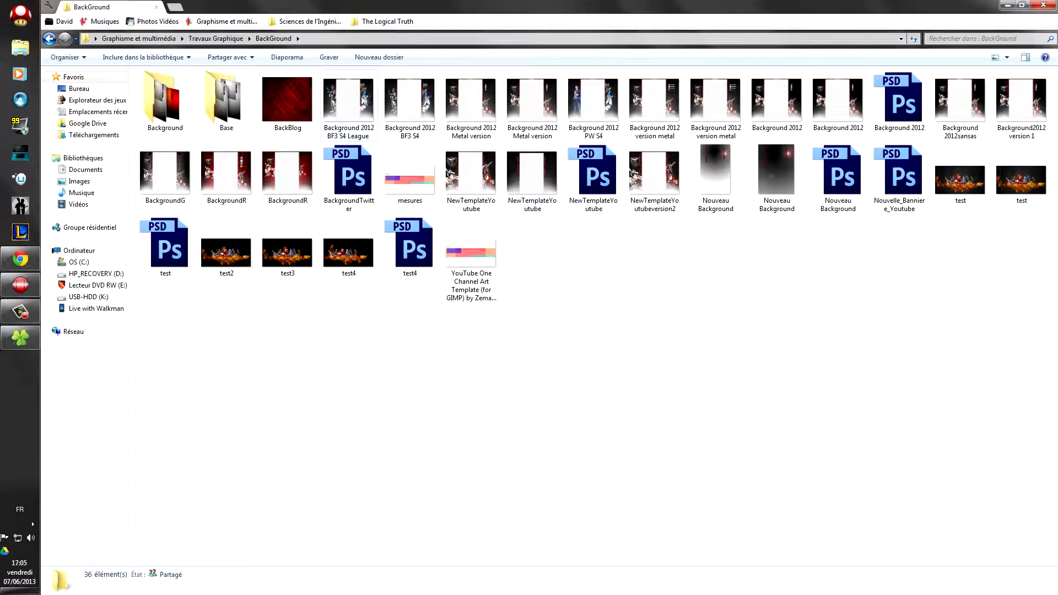
{"action": "double_click", "coordinate": [349, 105]}
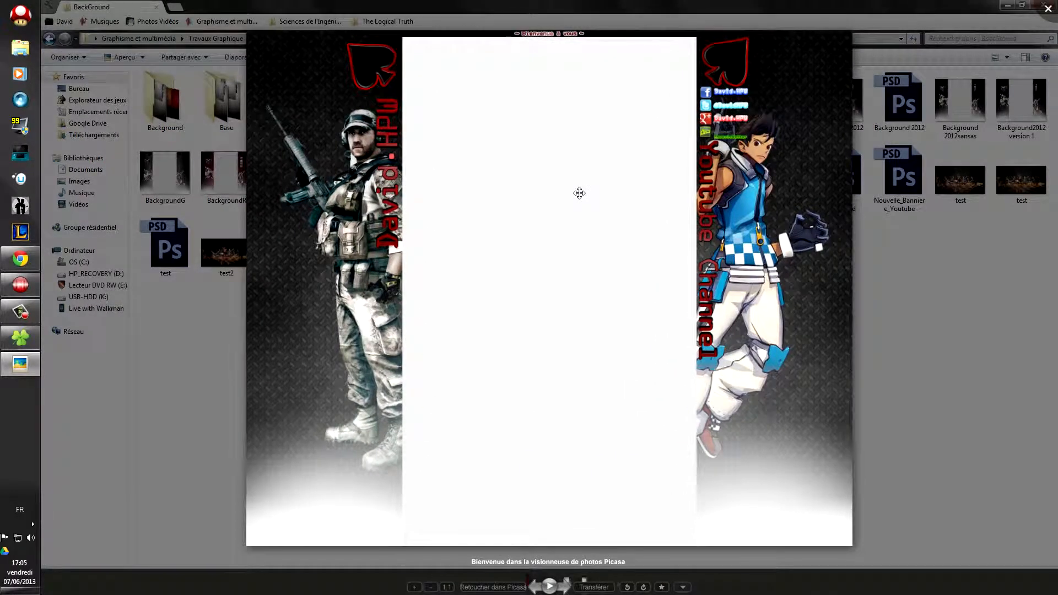
Step: Zoom and pan the image in Picasa, close it, and bring Chrome back up
{"action": "scroll", "coordinate": [579, 193], "scroll_direction": "up", "scroll_amount": 3}
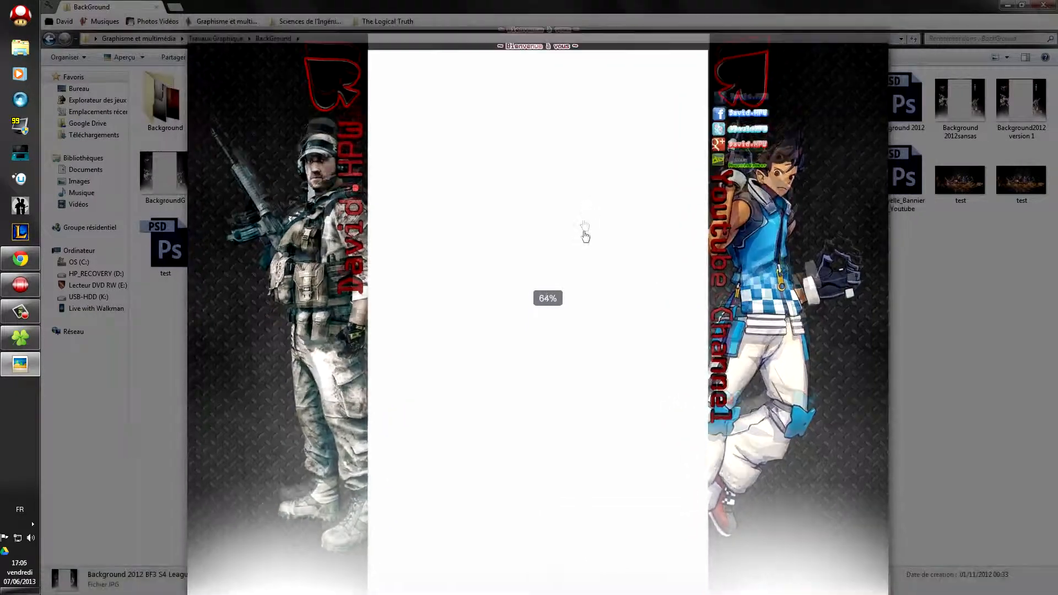
{"action": "left_click_drag", "start_coordinate": [584, 232], "coordinate": [560, 189]}
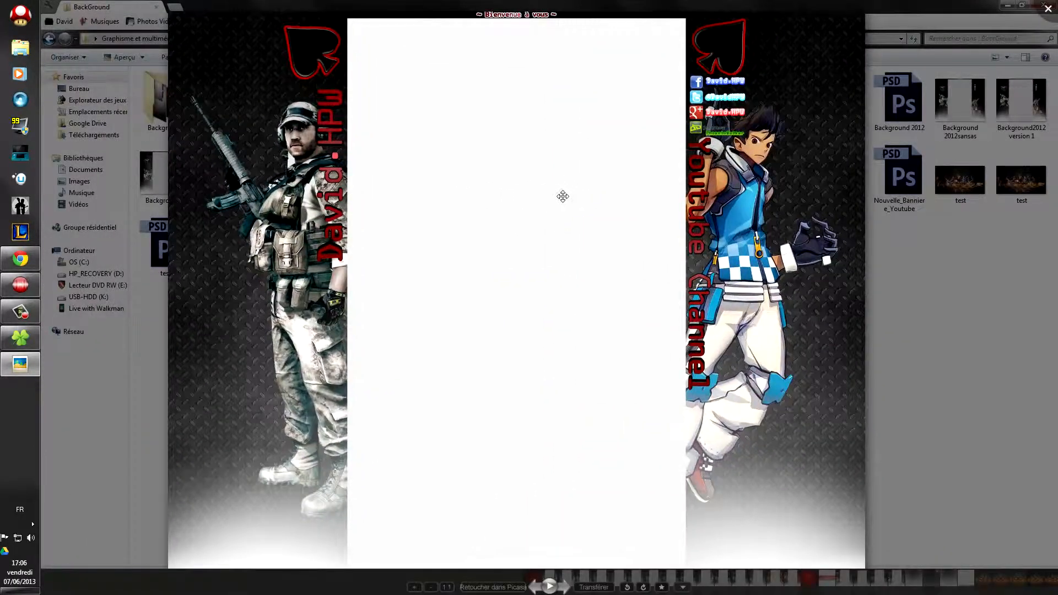
{"action": "scroll", "coordinate": [563, 198], "scroll_direction": "down", "scroll_amount": 2}
{"action": "scroll", "coordinate": [567, 198], "scroll_direction": "up", "scroll_amount": 2}
{"action": "scroll", "coordinate": [575, 200], "scroll_direction": "down", "scroll_amount": 3}
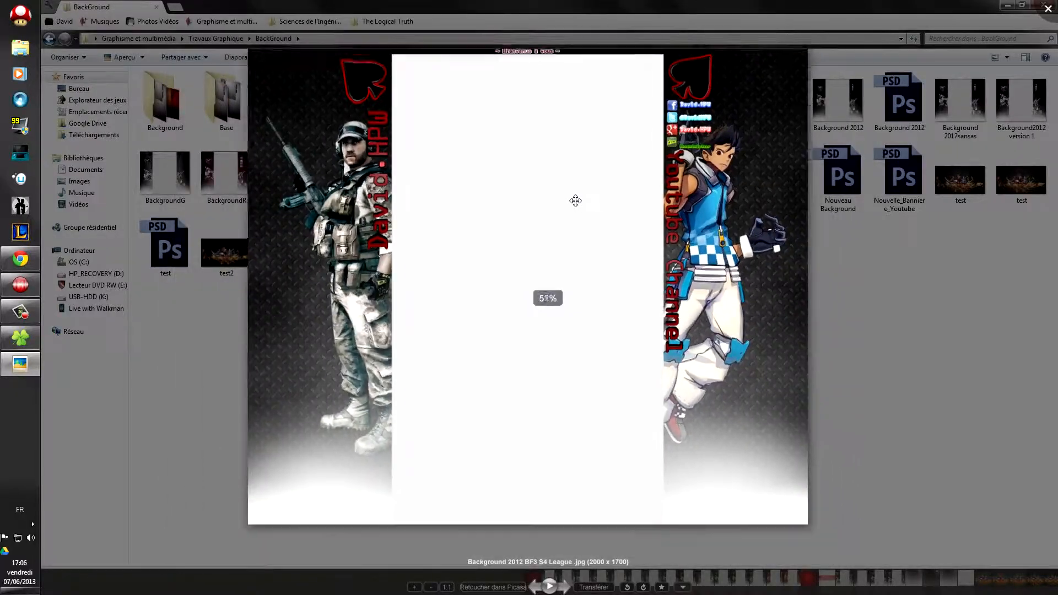
{"action": "scroll", "coordinate": [575, 201], "scroll_direction": "down", "scroll_amount": 5}
{"action": "left_click", "coordinate": [424, 191]}
{"action": "left_click", "coordinate": [22, 258]}
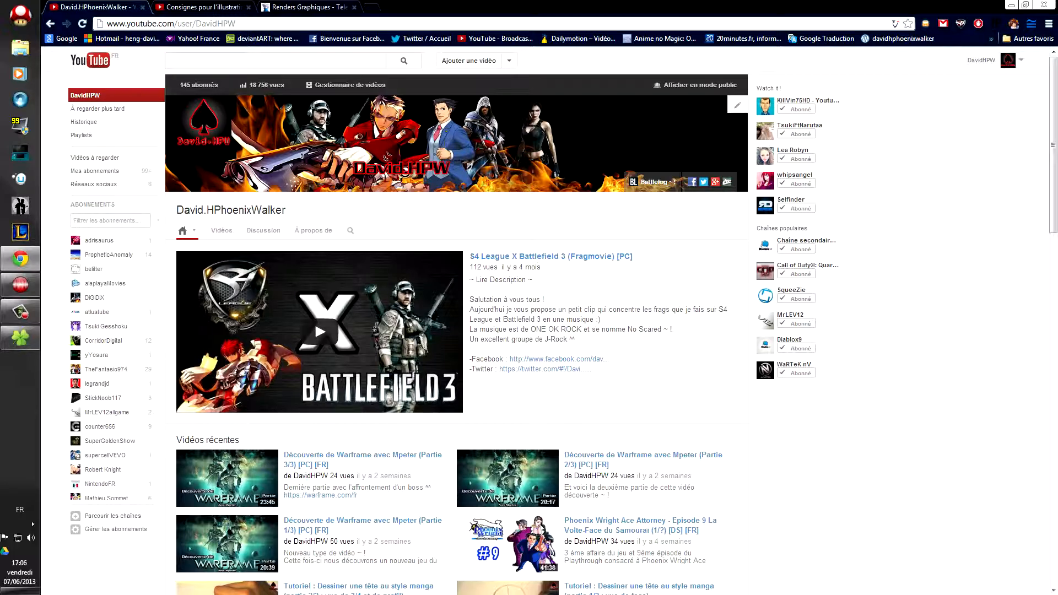
Step: Switch to the channel art guidelines tab and highlight the recommended 2560 x 1440 size
{"action": "scroll", "coordinate": [862, 253], "scroll_direction": "down", "scroll_amount": 3}
{"action": "scroll", "coordinate": [854, 243], "scroll_direction": "up", "scroll_amount": 3}
{"action": "left_click", "coordinate": [201, 6]}
{"action": "scroll", "coordinate": [371, 217], "scroll_direction": "down", "scroll_amount": 2}
{"action": "scroll", "coordinate": [385, 226], "scroll_direction": "up", "scroll_amount": 2}
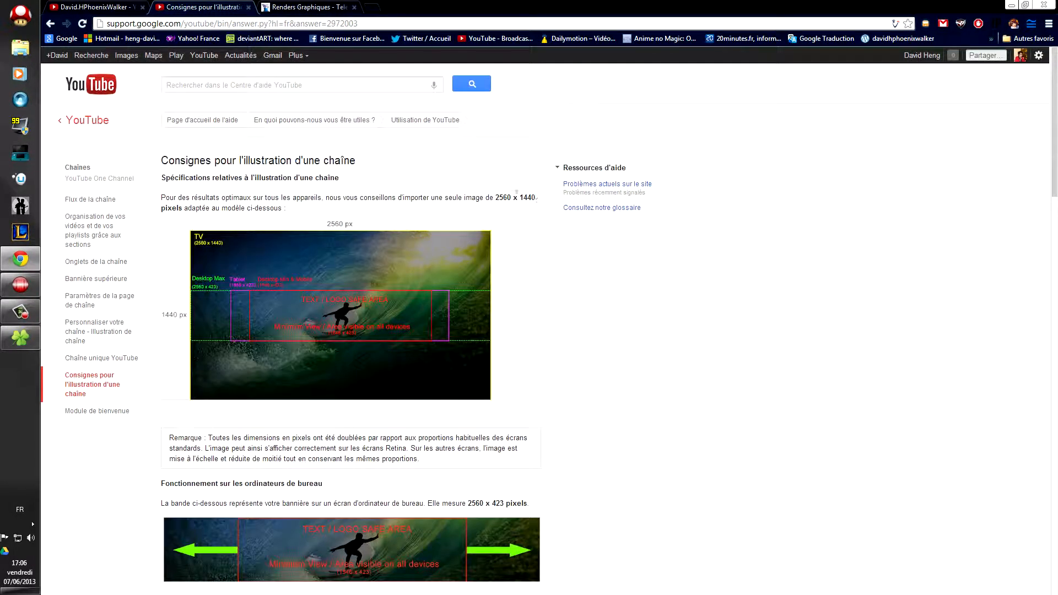
{"action": "mouse_move", "coordinate": [495, 196]}
{"action": "left_mouse_down"}
{"action": "mouse_move", "coordinate": [542, 199]}
{"action": "mouse_move", "coordinate": [495, 197]}
{"action": "left_mouse_up"}
{"action": "left_click", "coordinate": [502, 198]}
{"action": "left_click", "coordinate": [380, 239]}
Step: Scroll through the guidelines, briefly comparing against the channel page tab
{"action": "scroll", "coordinate": [543, 231], "scroll_direction": "down", "scroll_amount": 2}
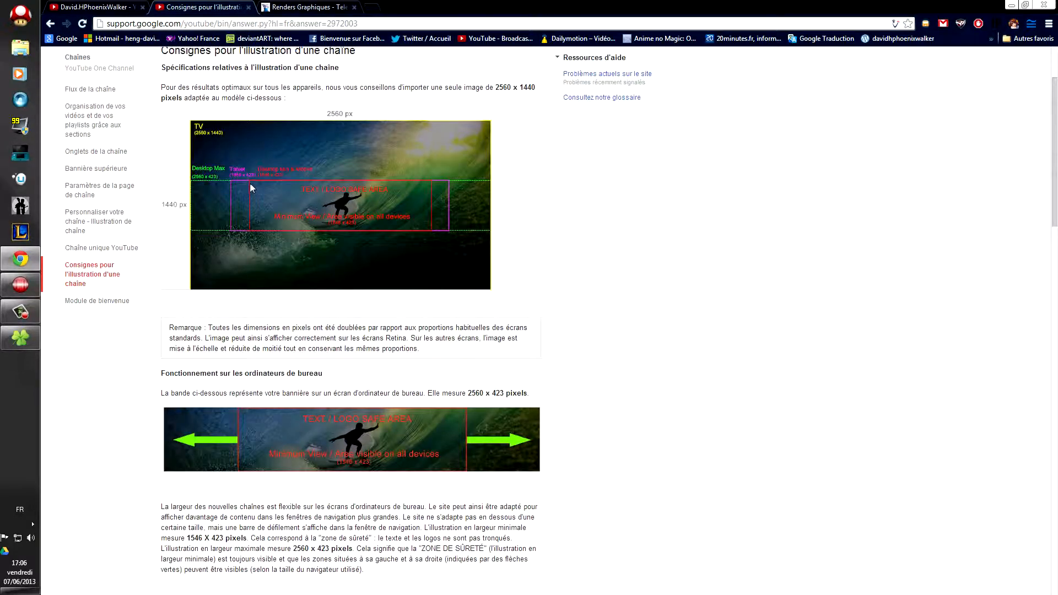
{"action": "scroll", "coordinate": [401, 187], "scroll_direction": "down", "scroll_amount": 1}
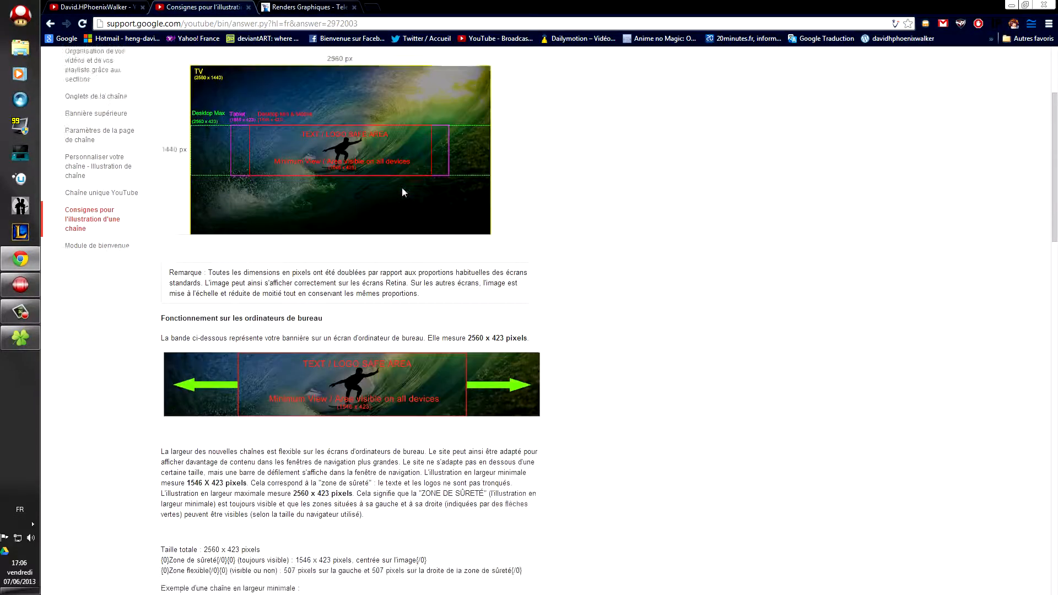
{"action": "scroll", "coordinate": [413, 192], "scroll_direction": "up", "scroll_amount": 3}
{"action": "scroll", "coordinate": [428, 200], "scroll_direction": "down", "scroll_amount": 3}
{"action": "scroll", "coordinate": [429, 204], "scroll_direction": "up", "scroll_amount": 2}
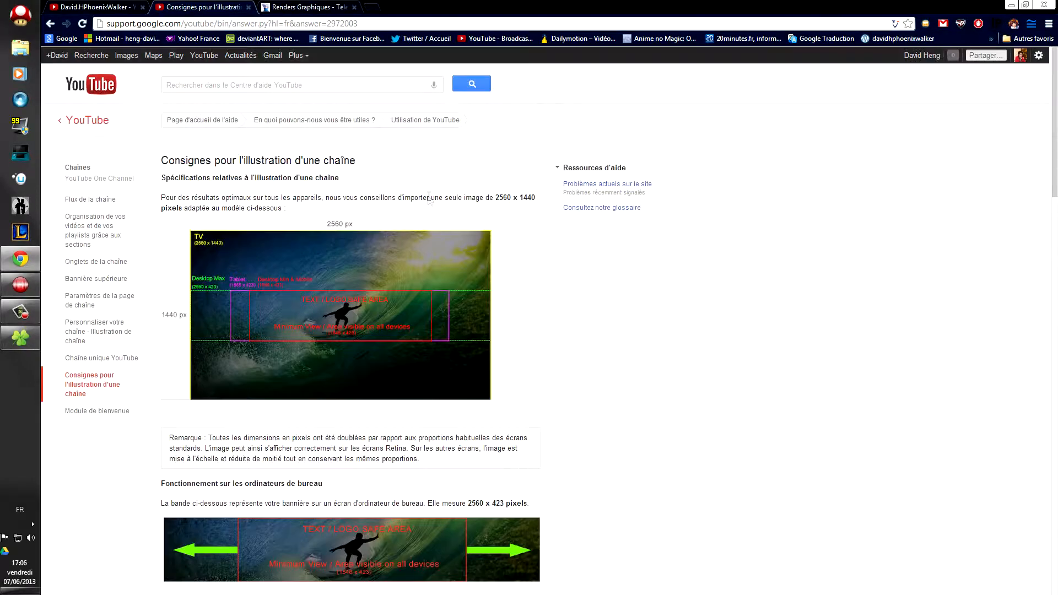
{"action": "scroll", "coordinate": [429, 201], "scroll_direction": "down", "scroll_amount": 3}
{"action": "scroll", "coordinate": [427, 198], "scroll_direction": "up", "scroll_amount": 3}
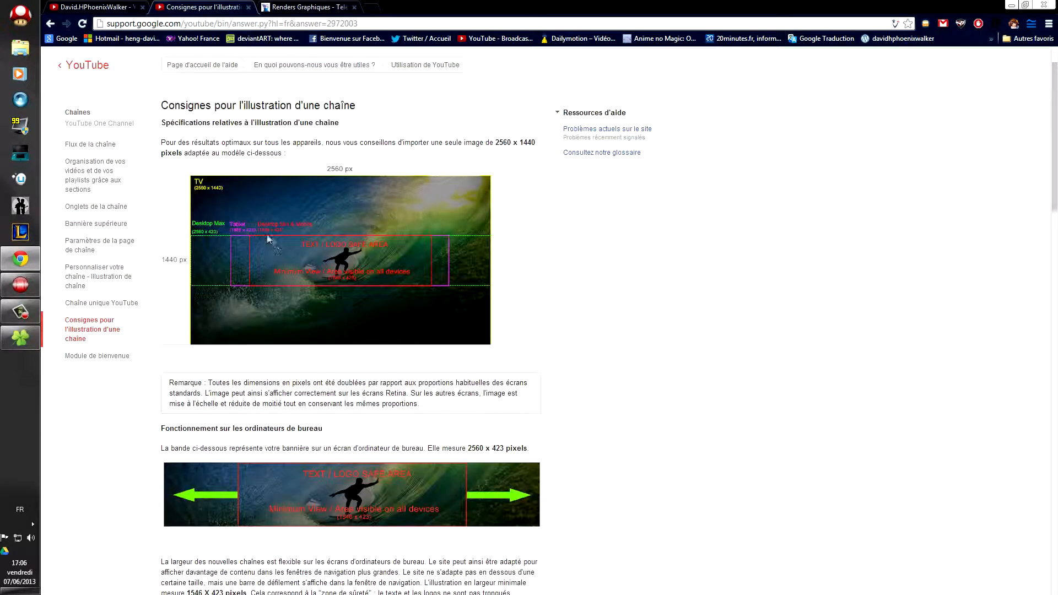
{"action": "left_click", "coordinate": [129, 5]}
{"action": "left_click", "coordinate": [183, 6]}
Step: Highlight the guidelines page title and introductory text
{"action": "left_click_drag", "start_coordinate": [299, 158], "coordinate": [163, 103]}
{"action": "left_click", "coordinate": [163, 103]}
{"action": "left_click_drag", "start_coordinate": [299, 151], "coordinate": [180, 103]}
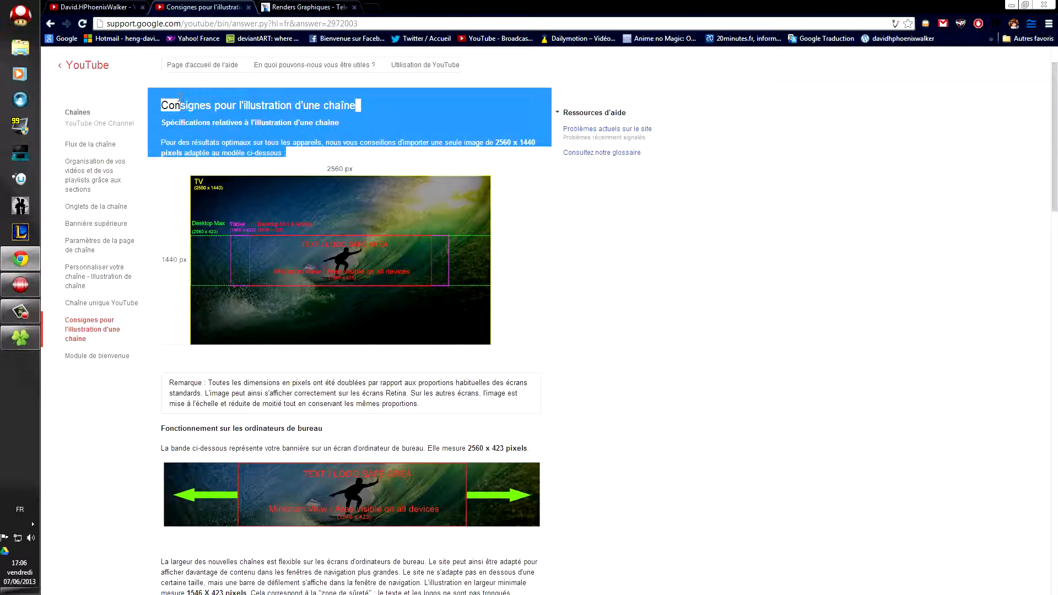
{"action": "scroll", "coordinate": [359, 183], "scroll_direction": "down", "scroll_amount": 1}
{"action": "scroll", "coordinate": [359, 183], "scroll_direction": "up", "scroll_amount": 1}
{"action": "left_click", "coordinate": [615, 221]}
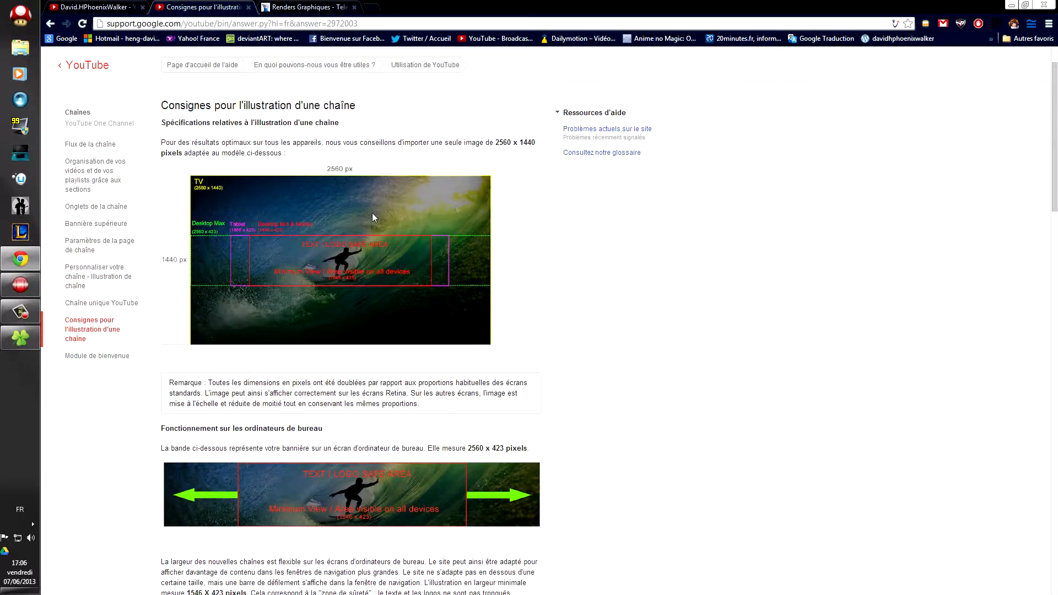
Step: Scroll through the desktop, TV, mobile and tablet banner specifications, then return to the channel page
{"action": "scroll", "coordinate": [372, 212], "scroll_direction": "down", "scroll_amount": 2}
{"action": "scroll", "coordinate": [337, 183], "scroll_direction": "down", "scroll_amount": 3}
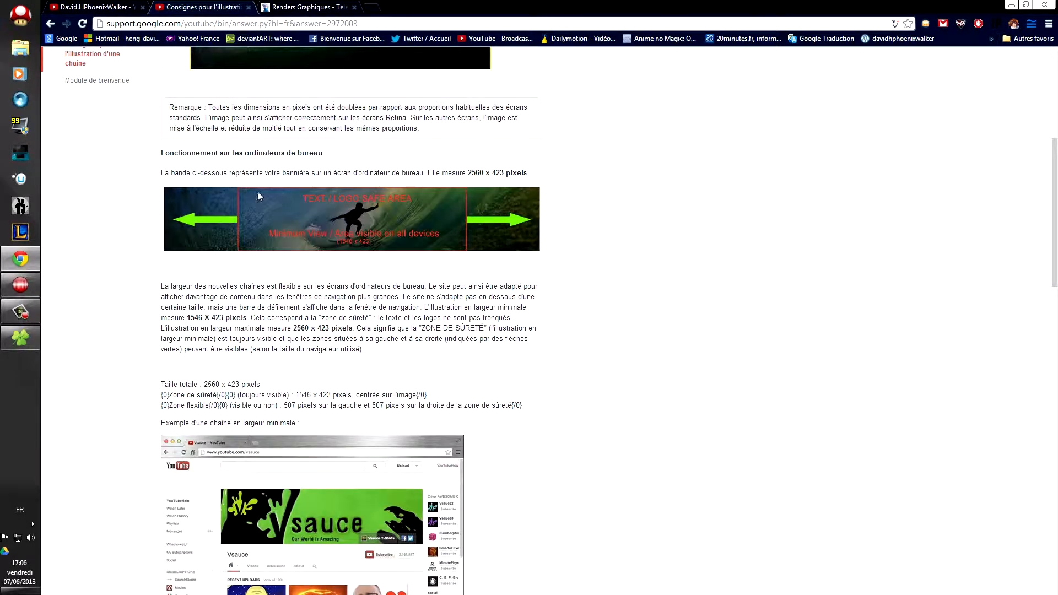
{"action": "scroll", "coordinate": [418, 205], "scroll_direction": "down", "scroll_amount": 6}
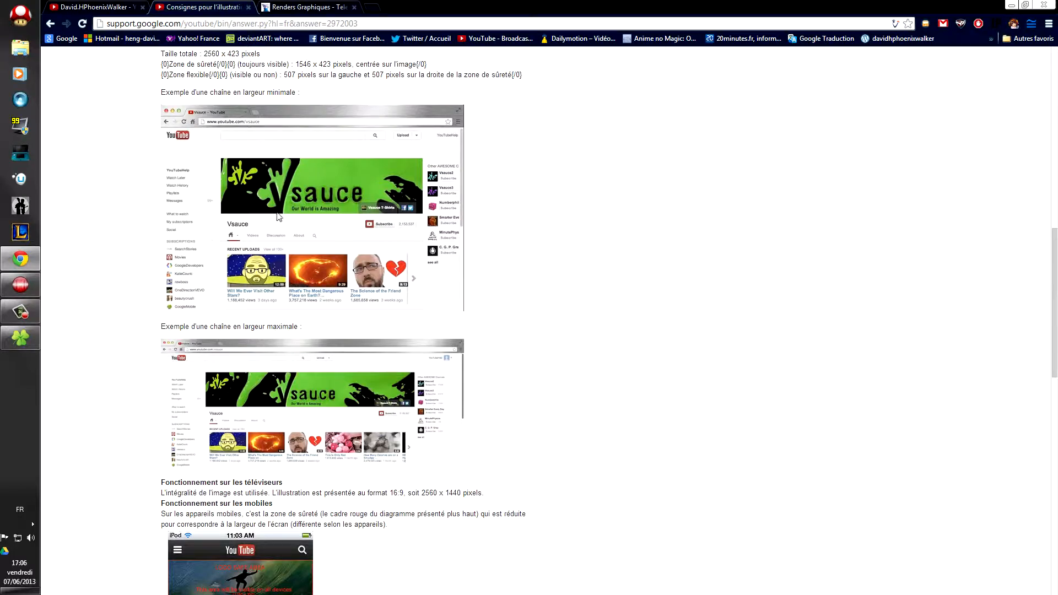
{"action": "scroll", "coordinate": [278, 216], "scroll_direction": "down", "scroll_amount": 7}
{"action": "scroll", "coordinate": [285, 216], "scroll_direction": "down", "scroll_amount": 3}
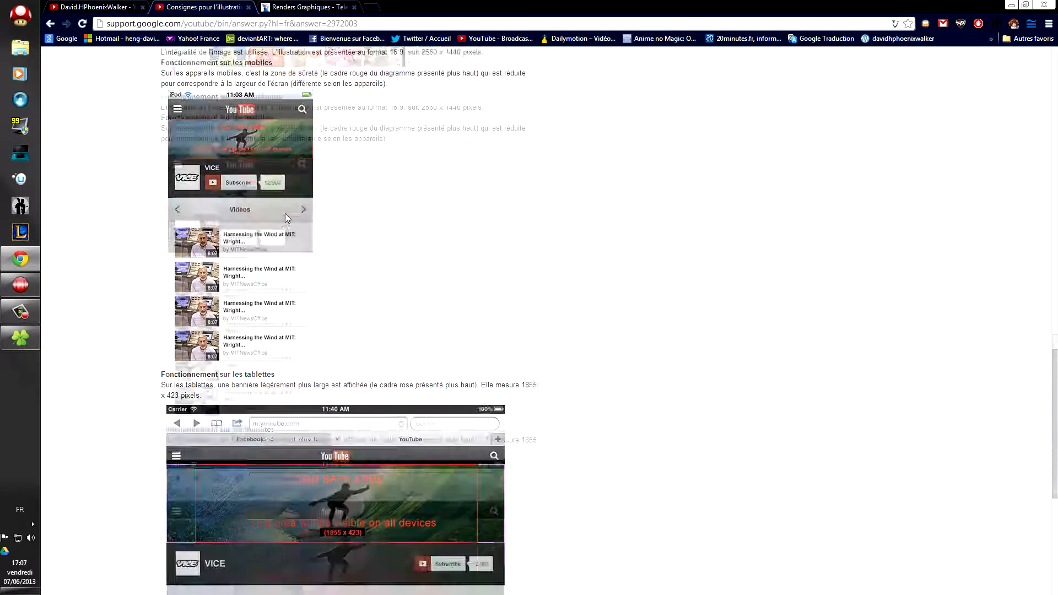
{"action": "scroll", "coordinate": [278, 217], "scroll_direction": "down", "scroll_amount": 2}
{"action": "scroll", "coordinate": [324, 243], "scroll_direction": "up", "scroll_amount": 4}
{"action": "scroll", "coordinate": [266, 229], "scroll_direction": "down", "scroll_amount": 4}
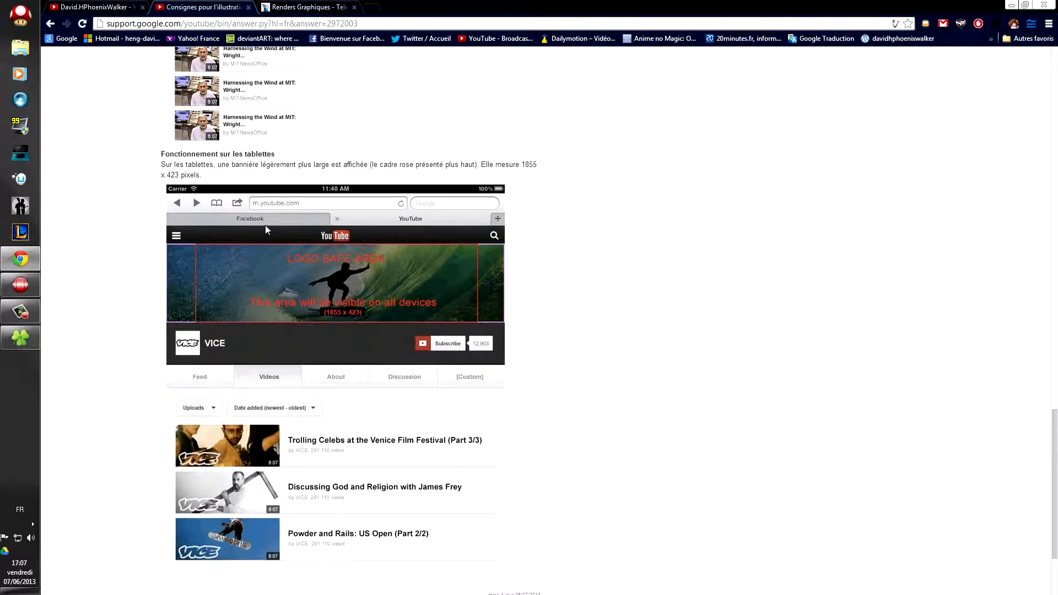
{"action": "scroll", "coordinate": [296, 226], "scroll_direction": "up", "scroll_amount": 2}
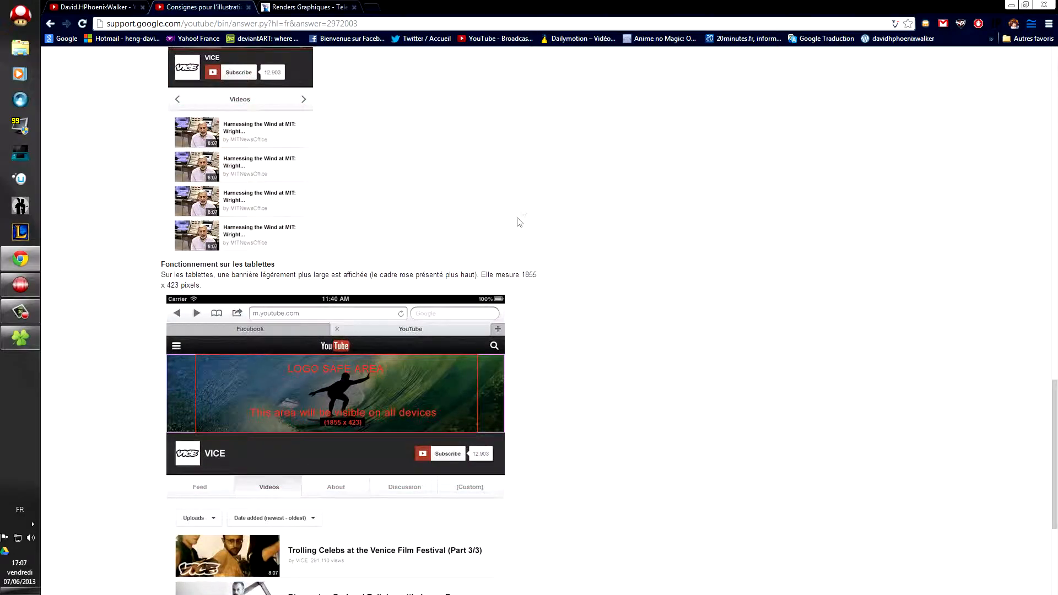
{"action": "scroll", "coordinate": [515, 226], "scroll_direction": "up", "scroll_amount": 20}
{"action": "scroll", "coordinate": [504, 227], "scroll_direction": "down", "scroll_amount": 3}
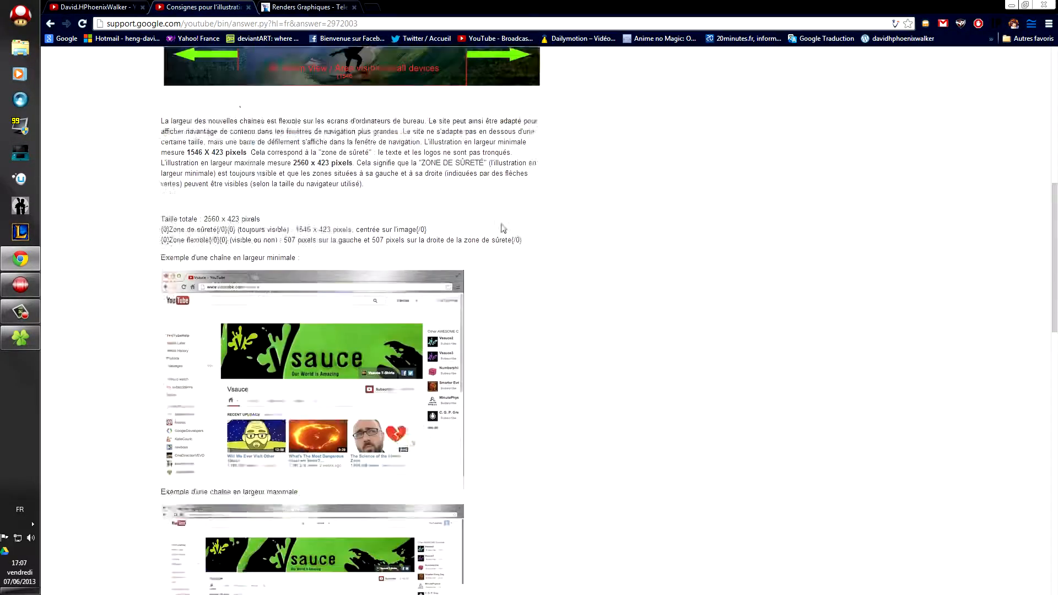
{"action": "scroll", "coordinate": [498, 227], "scroll_direction": "down", "scroll_amount": 15}
{"action": "scroll", "coordinate": [448, 221], "scroll_direction": "up", "scroll_amount": 7}
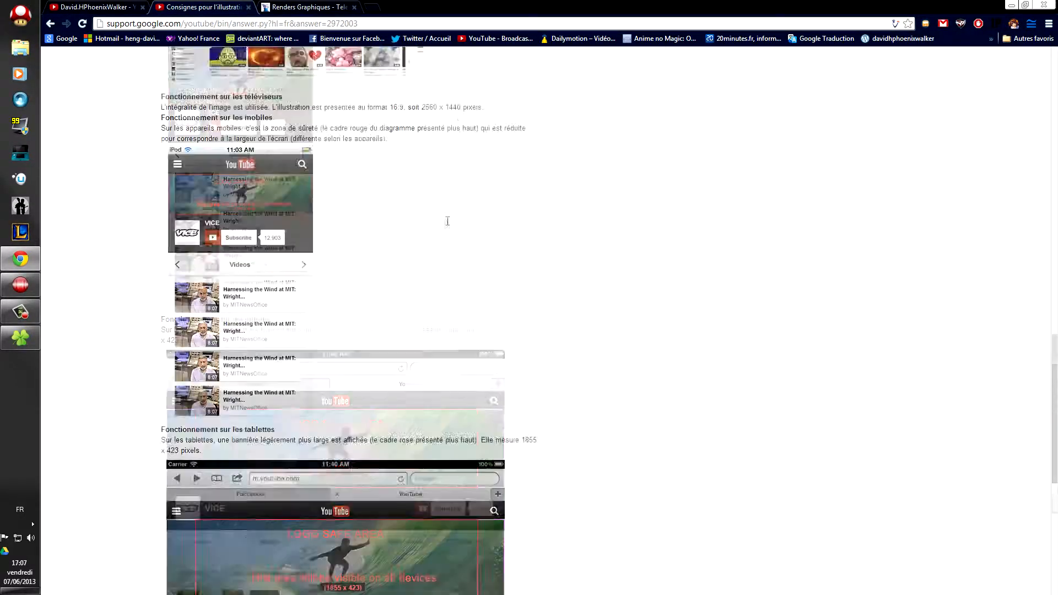
{"action": "scroll", "coordinate": [488, 225], "scroll_direction": "up", "scroll_amount": 15}
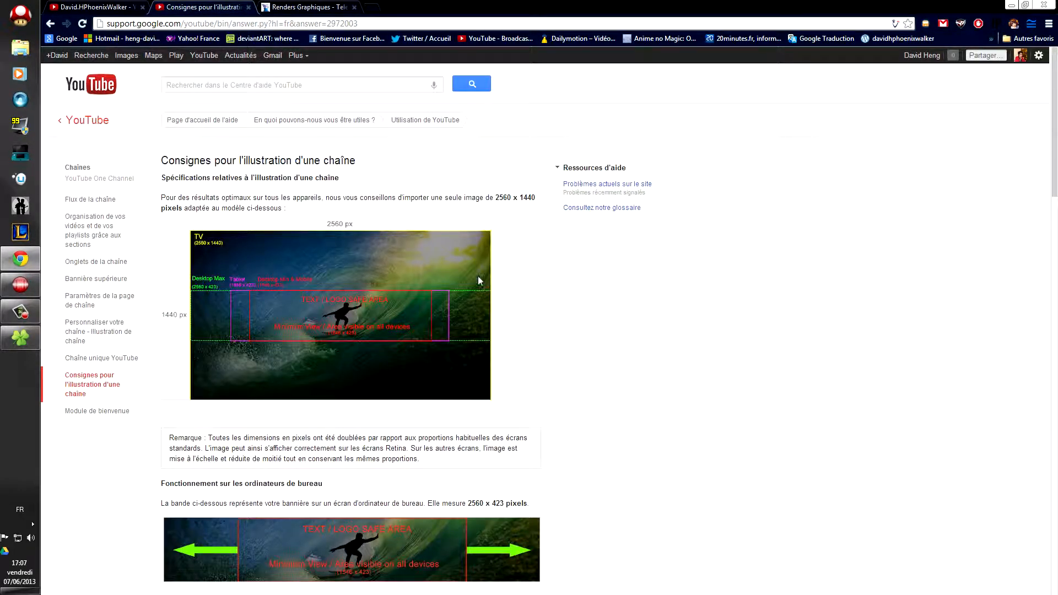
{"action": "scroll", "coordinate": [478, 281], "scroll_direction": "down", "scroll_amount": 7}
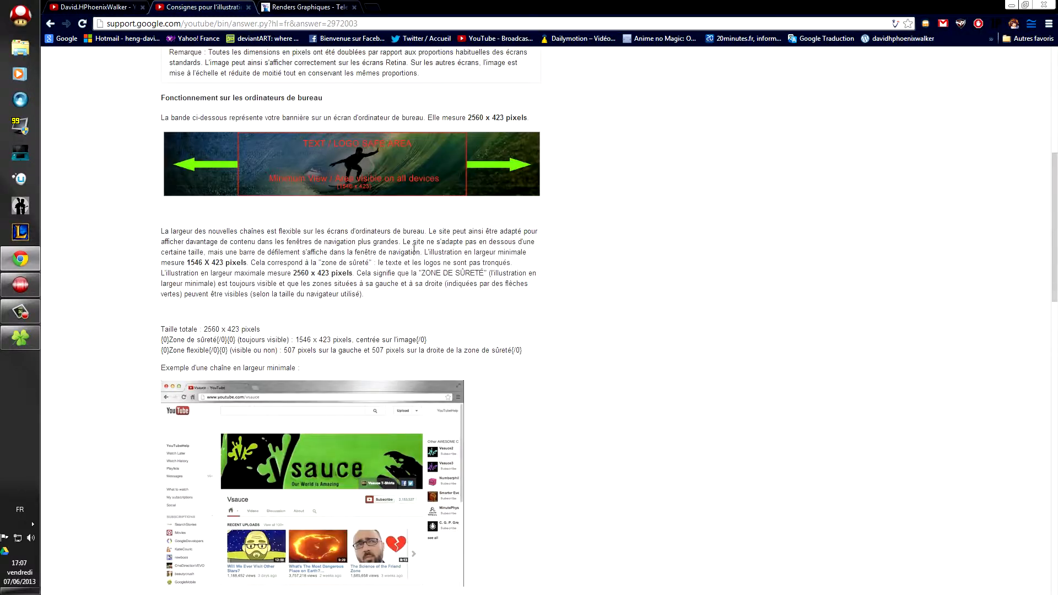
{"action": "scroll", "coordinate": [393, 240], "scroll_direction": "down", "scroll_amount": 3}
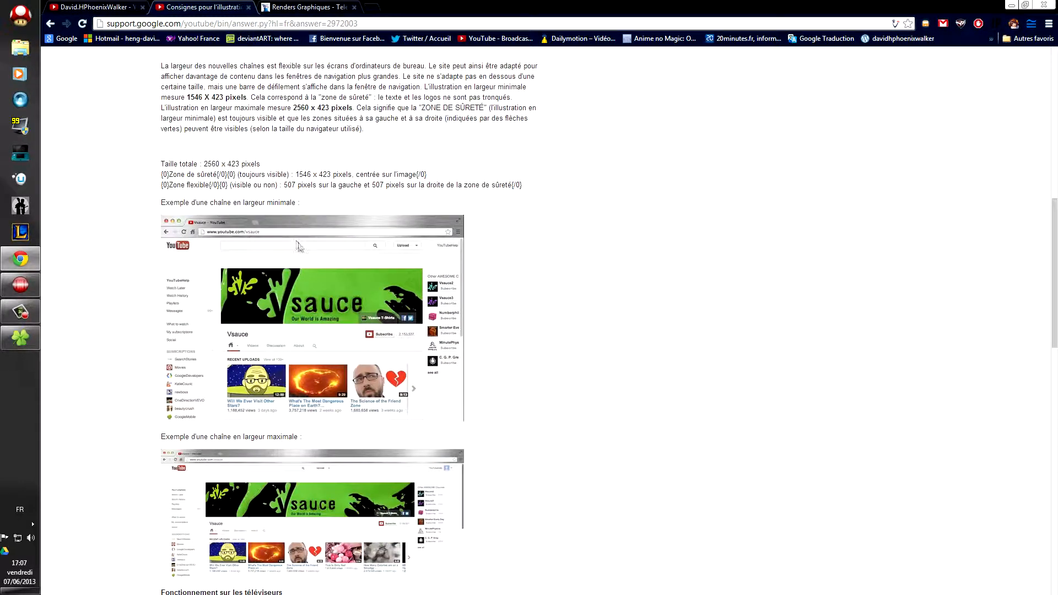
{"action": "scroll", "coordinate": [298, 246], "scroll_direction": "up", "scroll_amount": 10}
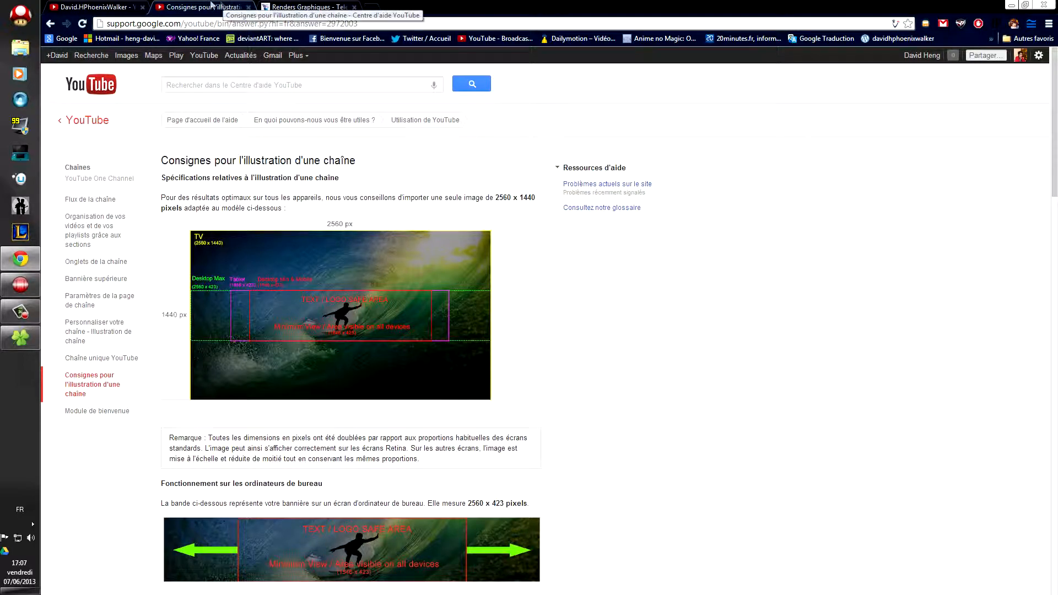
{"action": "left_click", "coordinate": [120, 6]}
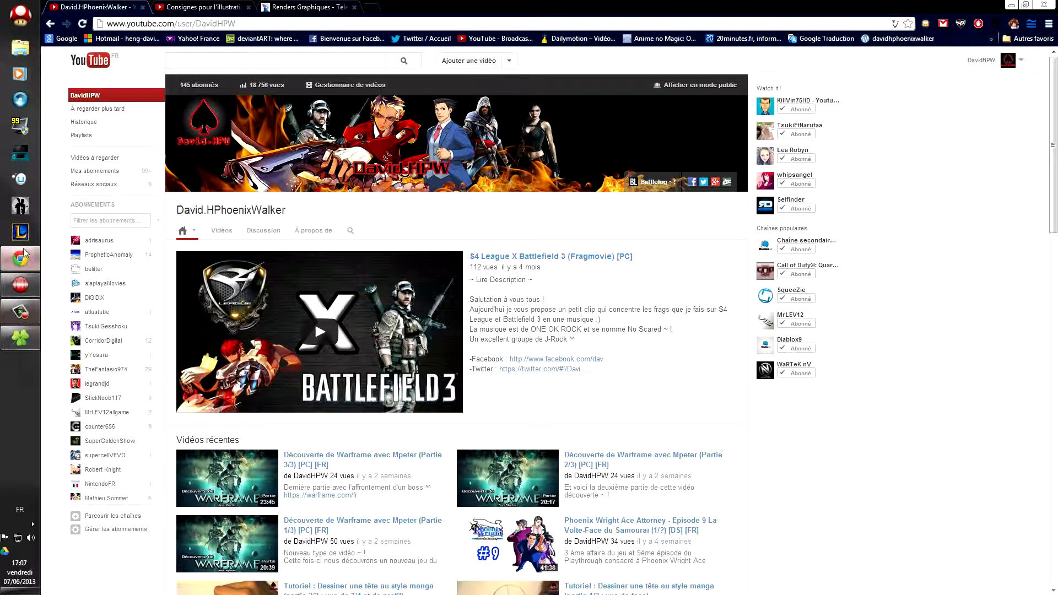
Step: Open the mesures guide image from the BackGround folder in Picasa
{"action": "key", "text": "super+Tab"}
{"action": "key", "text": "super+Tab"}
{"action": "key", "text": "super+Tab"}
{"action": "key", "text": "super+Tab"}
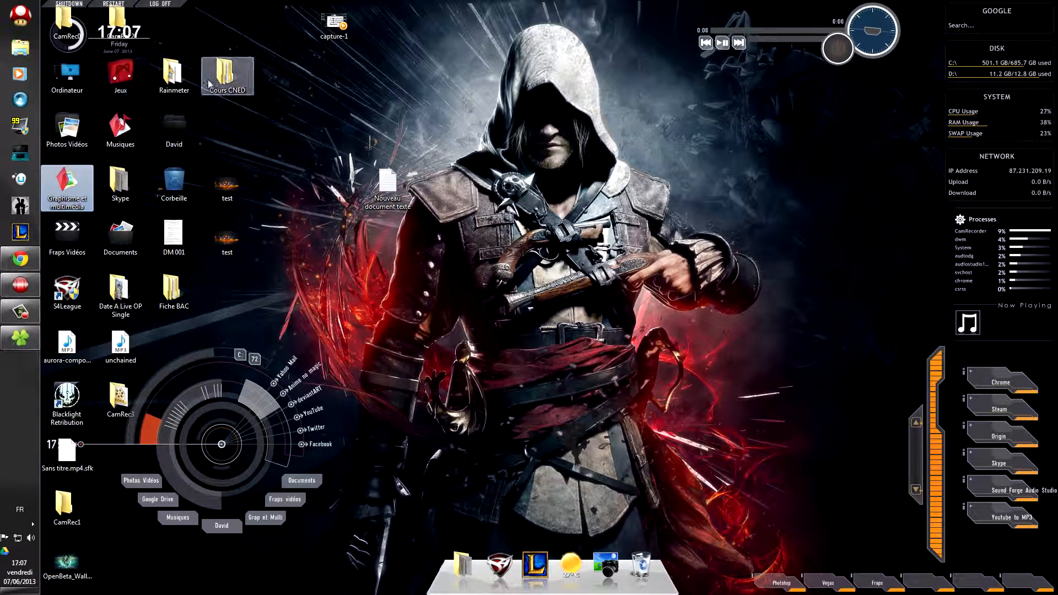
{"action": "double_click", "coordinate": [80, 185]}
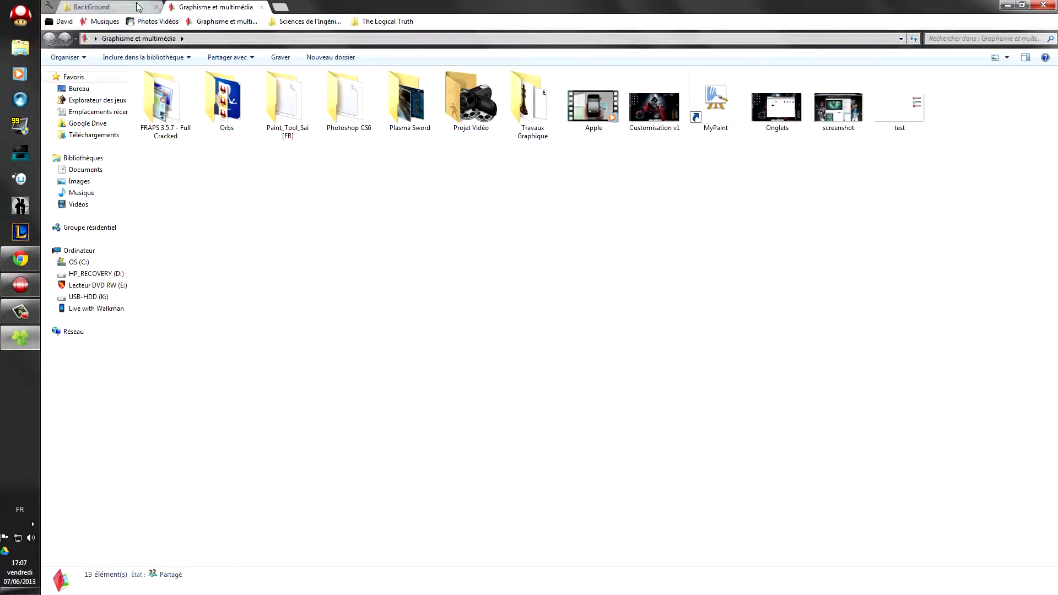
{"action": "left_click", "coordinate": [110, 7]}
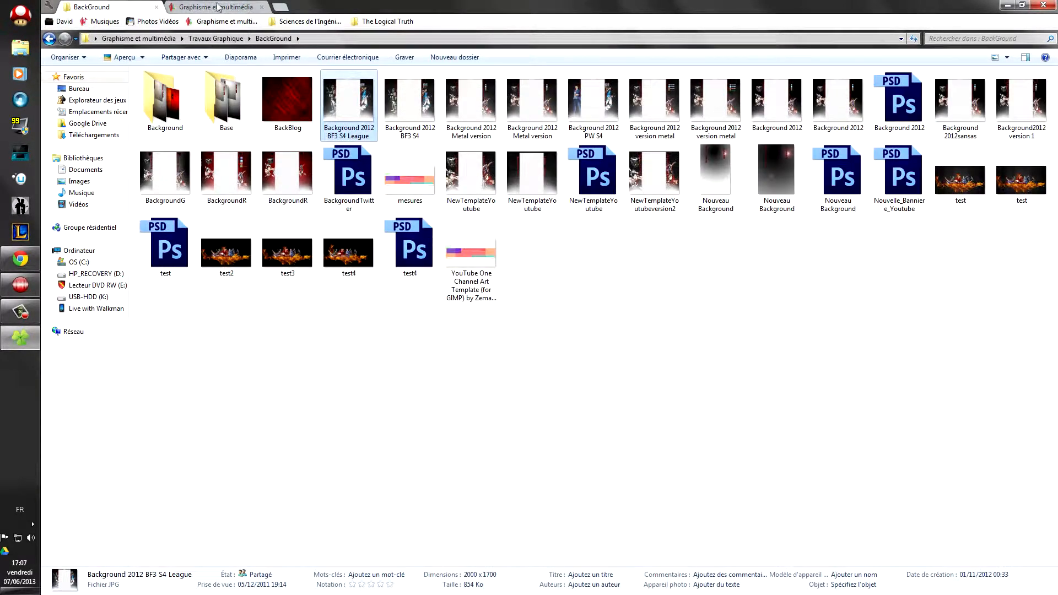
{"action": "double_click", "coordinate": [410, 183]}
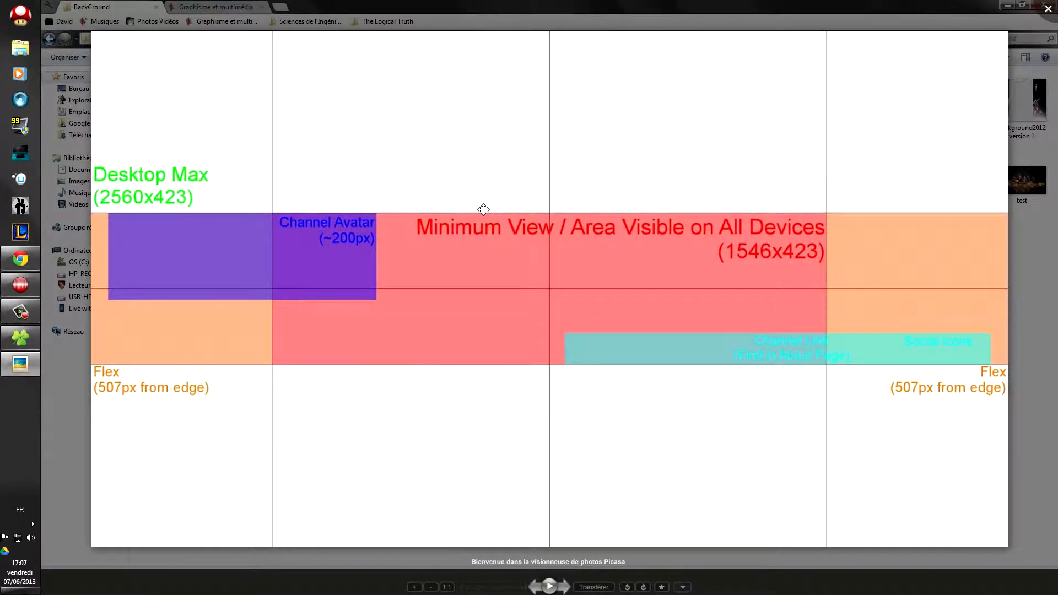
Step: Zoom and pan around the 2560 x 1440 mesures guide, then close the viewer
{"action": "scroll", "coordinate": [484, 211], "scroll_direction": "down", "scroll_amount": 2}
{"action": "scroll", "coordinate": [483, 211], "scroll_direction": "up", "scroll_amount": 3}
{"action": "scroll", "coordinate": [484, 211], "scroll_direction": "down", "scroll_amount": 2}
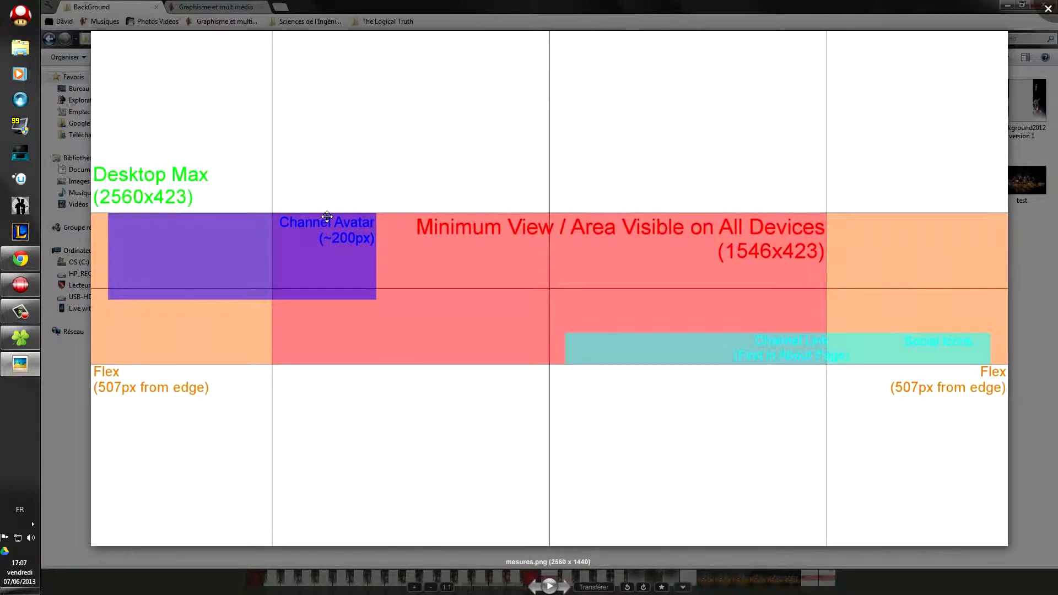
{"action": "mouse_move", "coordinate": [459, 274]}
{"action": "left_mouse_down"}
{"action": "mouse_move", "coordinate": [453, 244]}
{"action": "mouse_move", "coordinate": [456, 265]}
{"action": "left_mouse_up"}
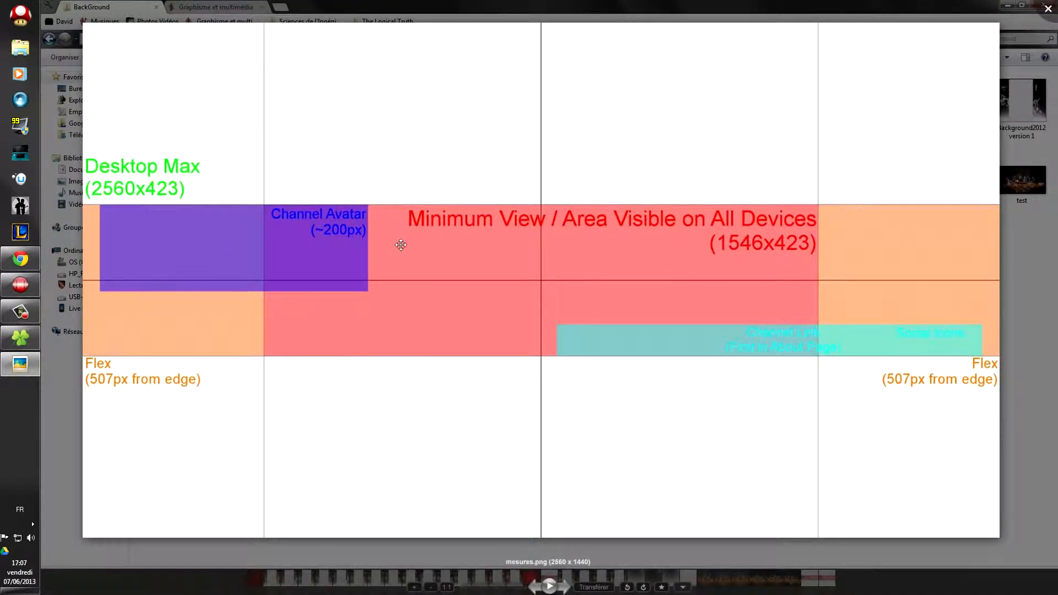
{"action": "scroll", "coordinate": [400, 245], "scroll_direction": "down", "scroll_amount": 5}
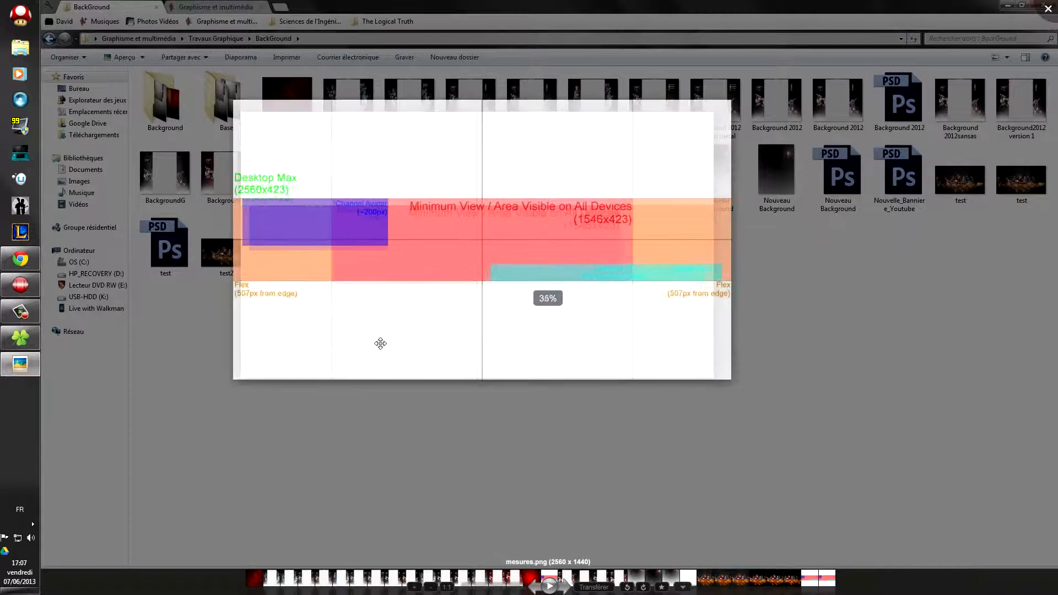
{"action": "scroll", "coordinate": [381, 343], "scroll_direction": "up", "scroll_amount": 4}
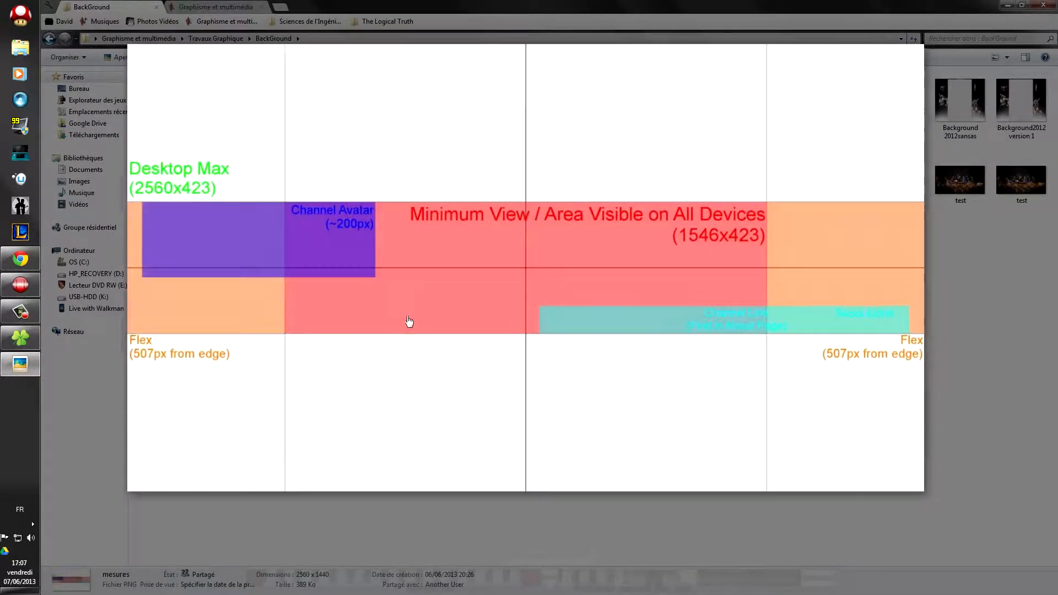
{"action": "left_click_drag", "start_coordinate": [409, 322], "coordinate": [433, 321]}
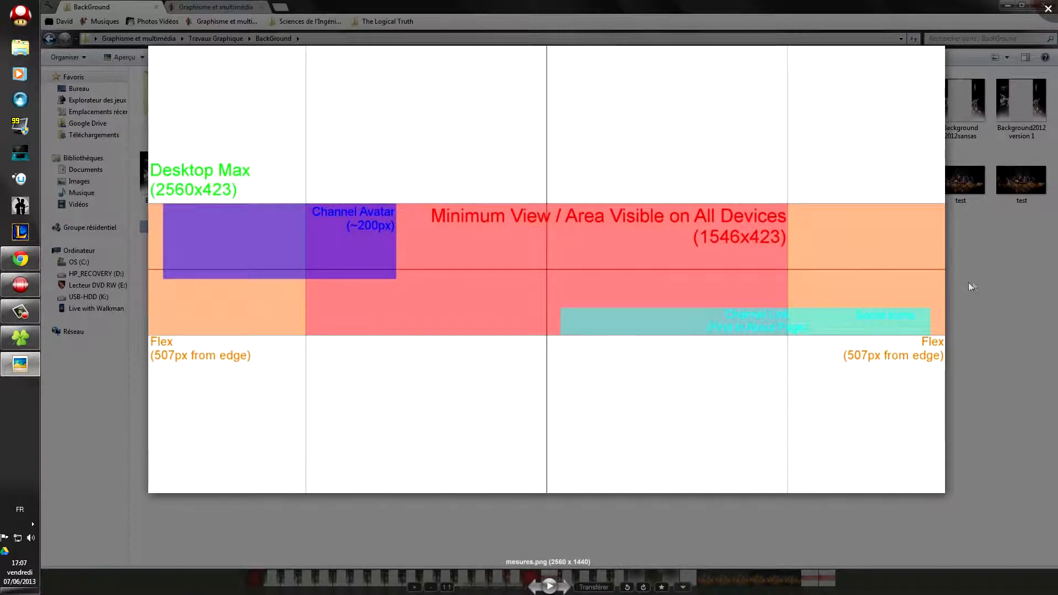
{"action": "left_click", "coordinate": [1048, 9]}
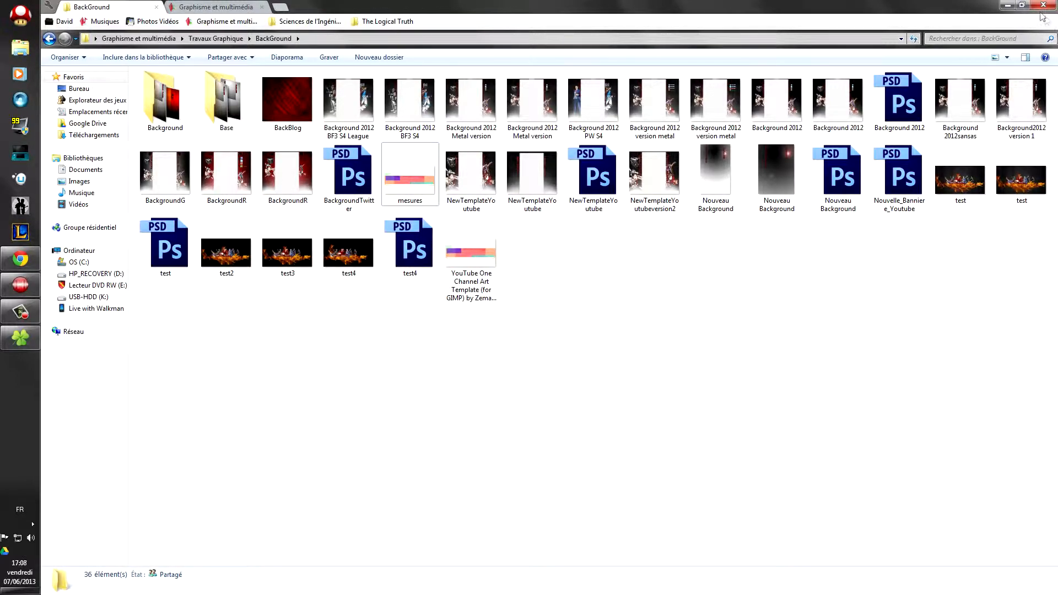
Step: Restore the Explorer window and launch Photoshop CS6 from the desktop
{"action": "left_click", "coordinate": [1022, 5]}
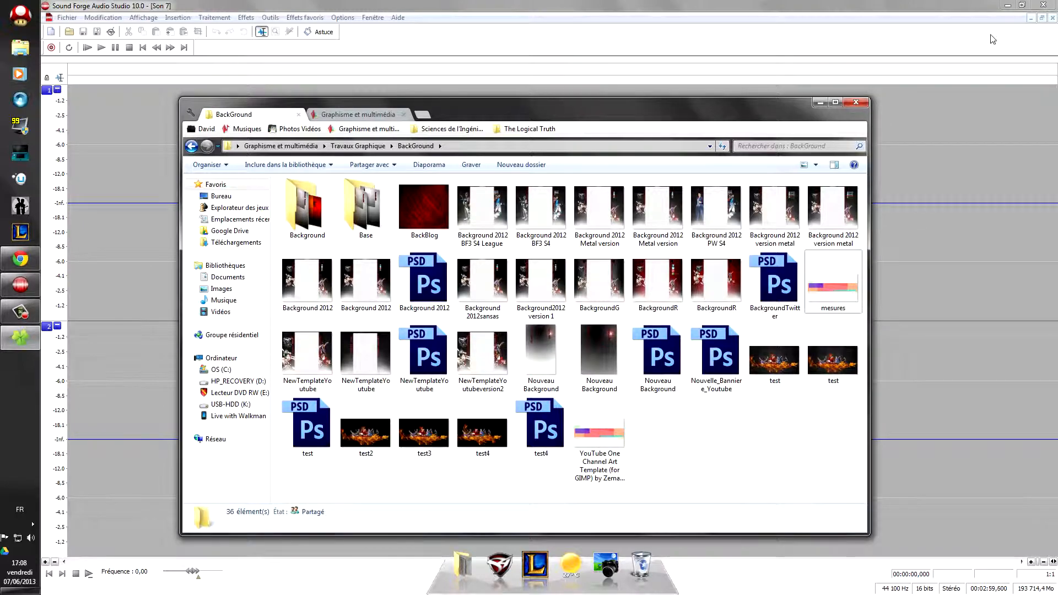
{"action": "key", "text": "alt+Tab"}
{"action": "key", "text": "alt+Tab"}
{"action": "key", "text": "alt+Tab"}
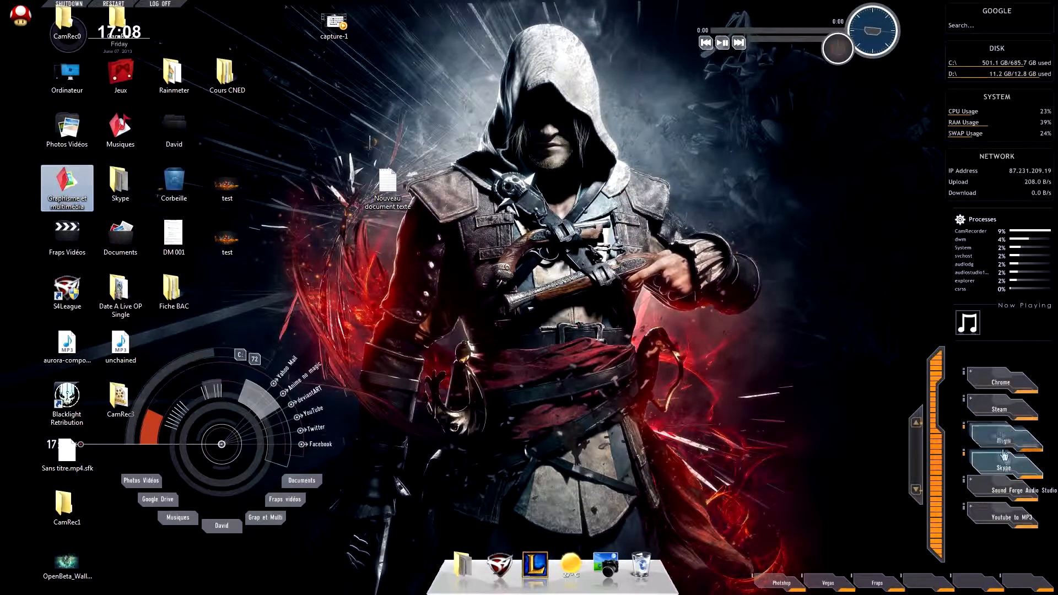
{"action": "left_click", "coordinate": [779, 582]}
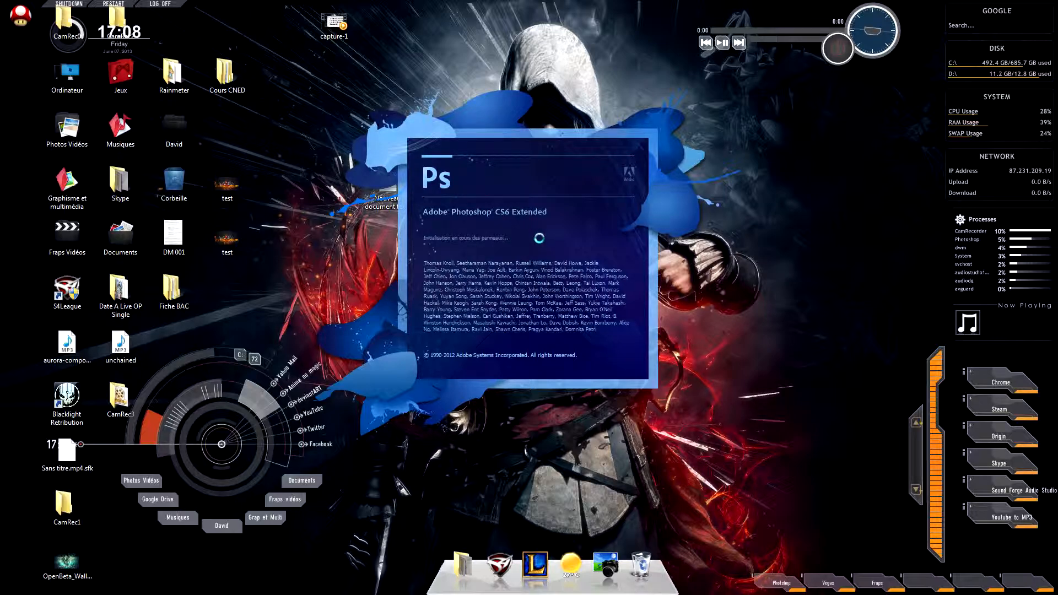
Step: While Photoshop loads, switch to the YouTube channel page and then toward the desktop
{"action": "key", "text": "alt+Tab"}
{"action": "key", "text": "alt+Tab"}
{"action": "key", "text": "alt+Tab"}
{"action": "key", "text": "alt+Tab"}
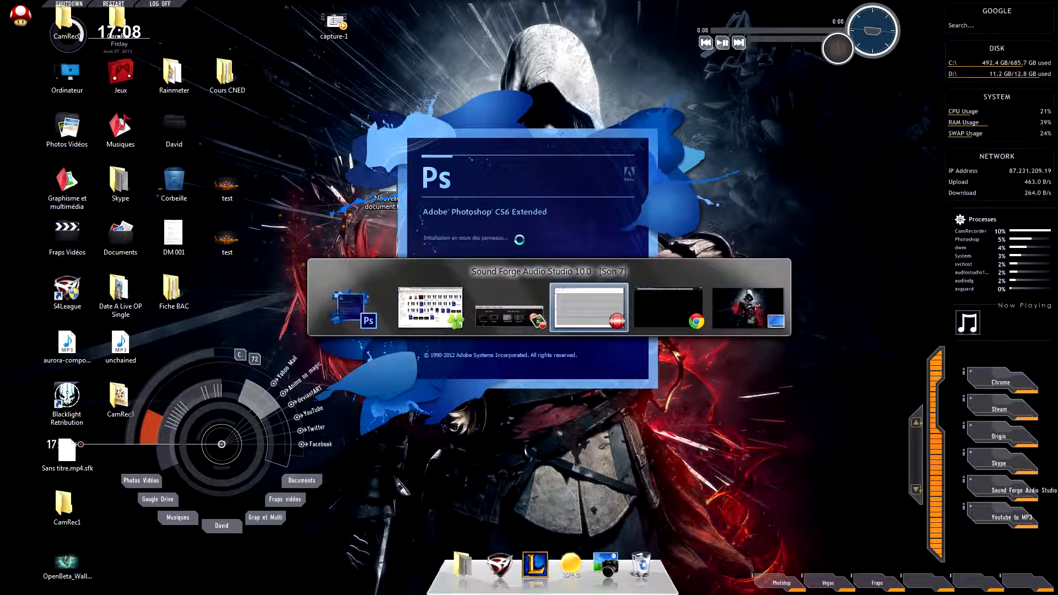
{"action": "key", "text": "alt+Tab"}
{"action": "key", "text": "alt+Tab"}
{"action": "key", "text": "alt+Tab"}
{"action": "key", "text": "alt+Tab"}
{"action": "key", "text": "alt+Tab"}
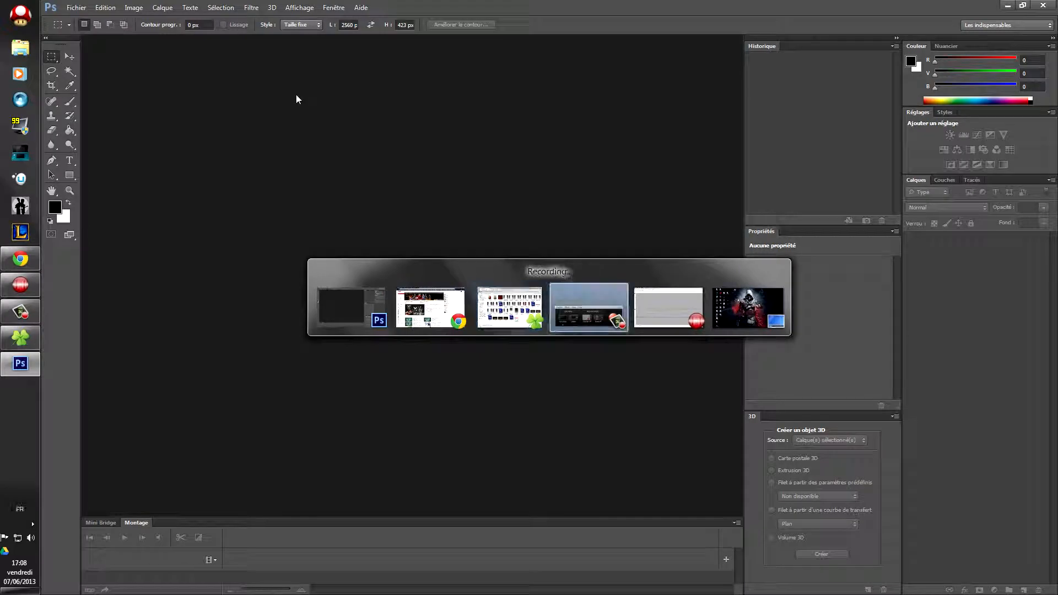
{"action": "key", "text": "alt+Tab"}
{"action": "key", "text": "alt+Tab"}
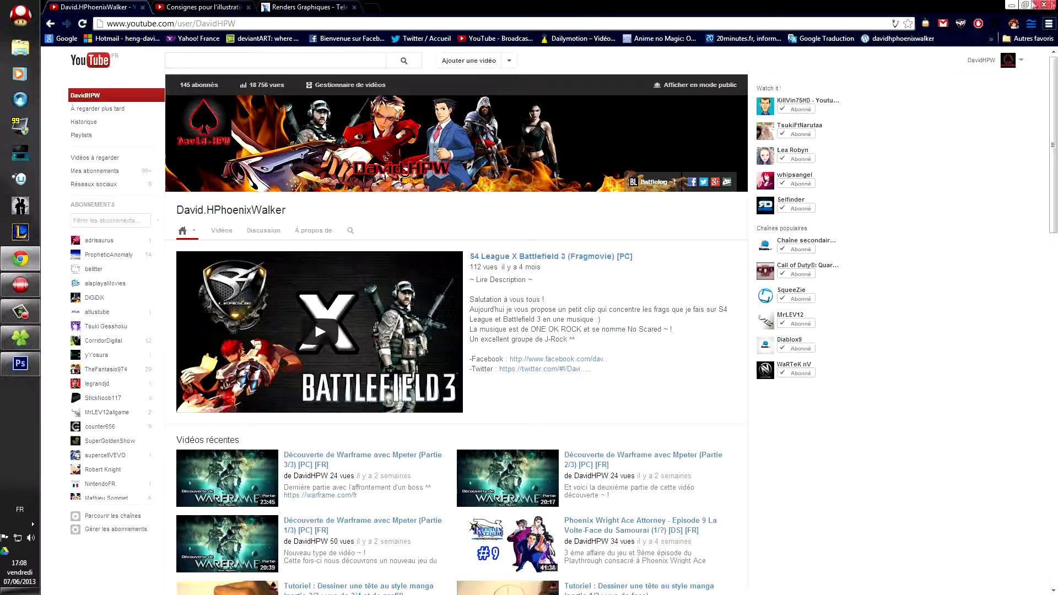
{"action": "key", "text": "super+Tab"}
{"action": "key", "text": "super+Tab"}
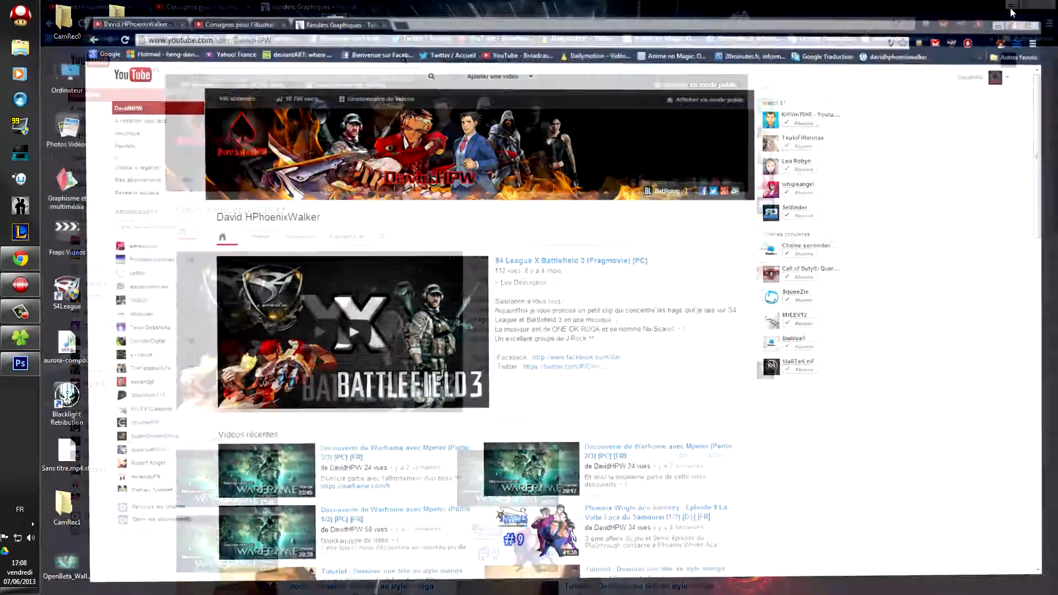
Step: View the test.jpg banner in Picasa against the channel page, then close it and return to Photoshop
{"action": "key", "text": "super+Tab"}
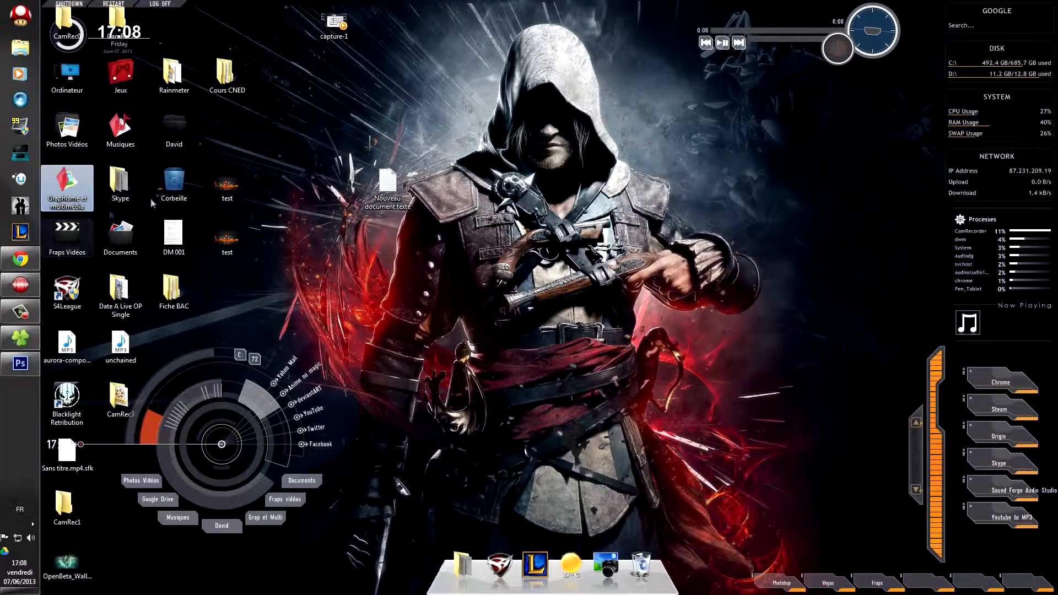
{"action": "left_click", "coordinate": [238, 182]}
{"action": "double_click", "coordinate": [239, 185]}
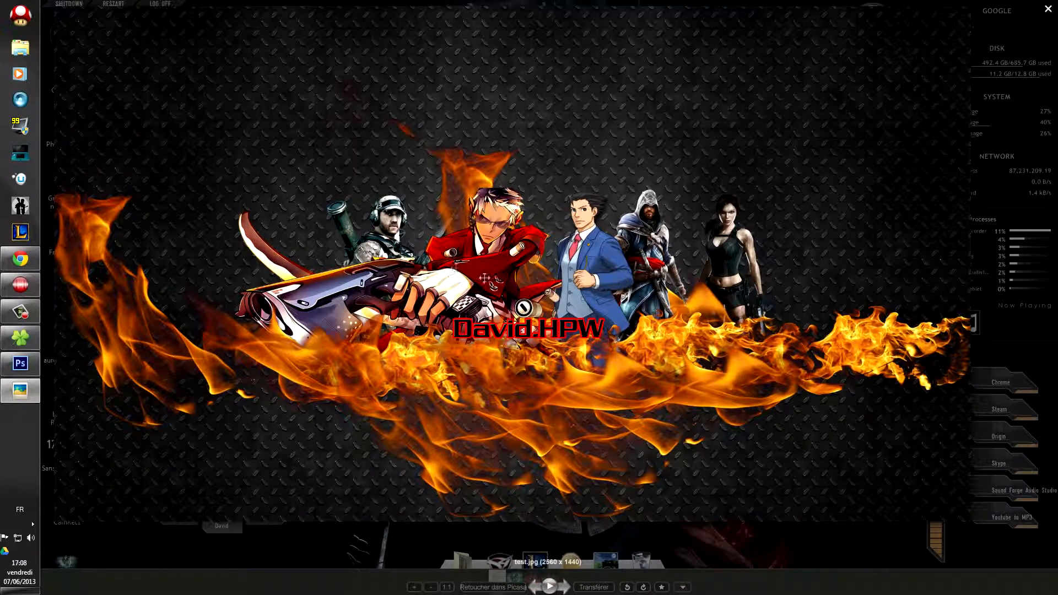
{"action": "left_click", "coordinate": [31, 258]}
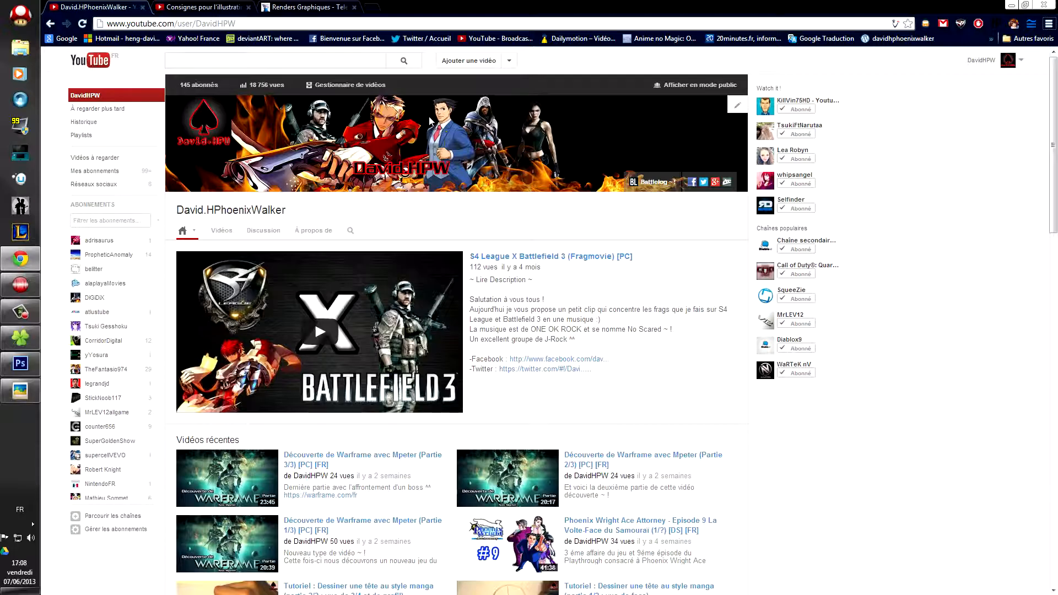
{"action": "left_click", "coordinate": [20, 391]}
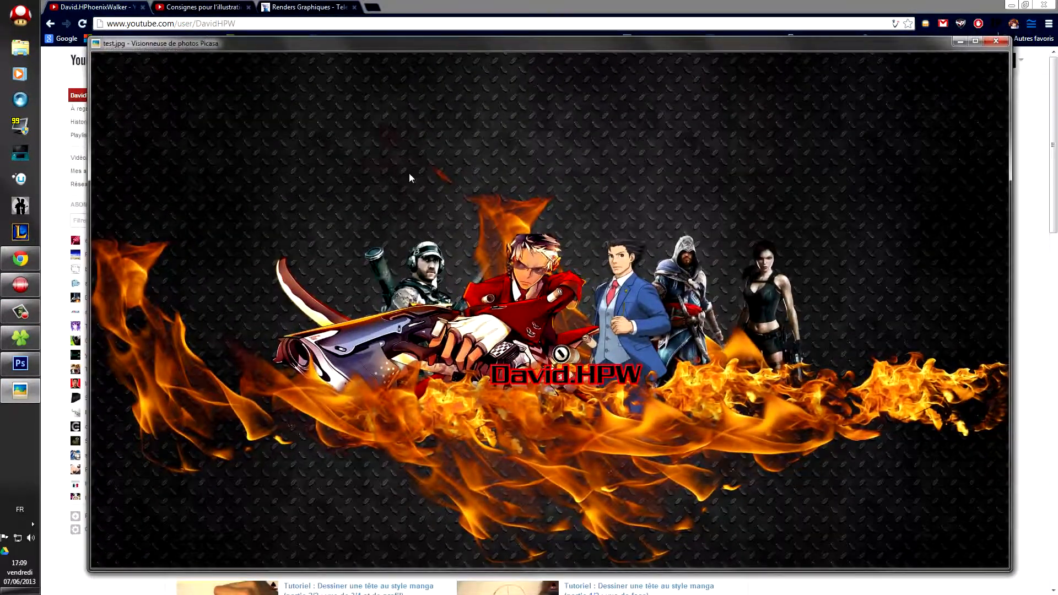
{"action": "left_click", "coordinate": [1002, 42]}
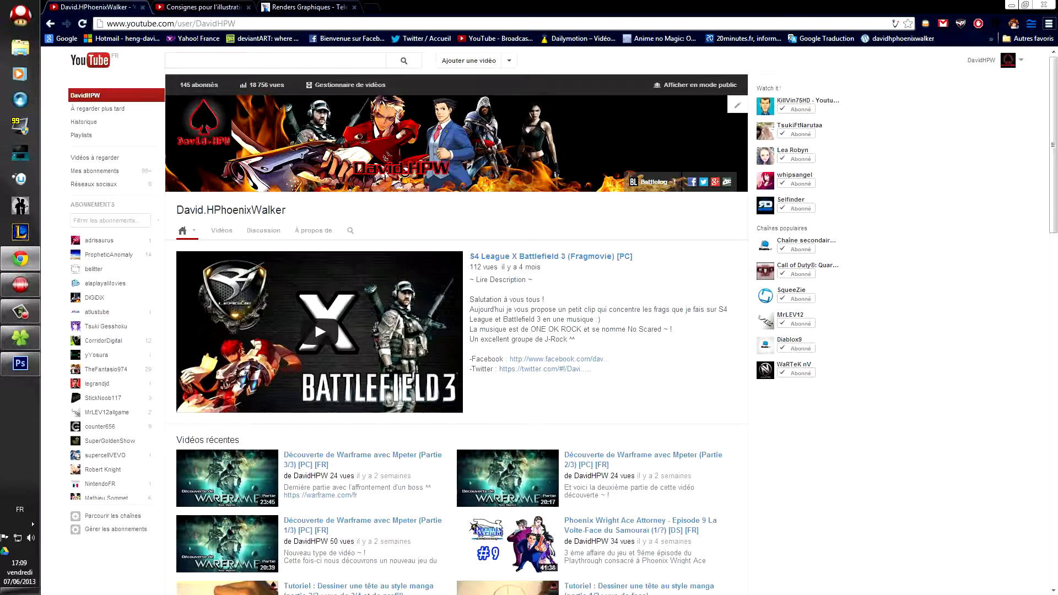
{"action": "left_click", "coordinate": [20, 363]}
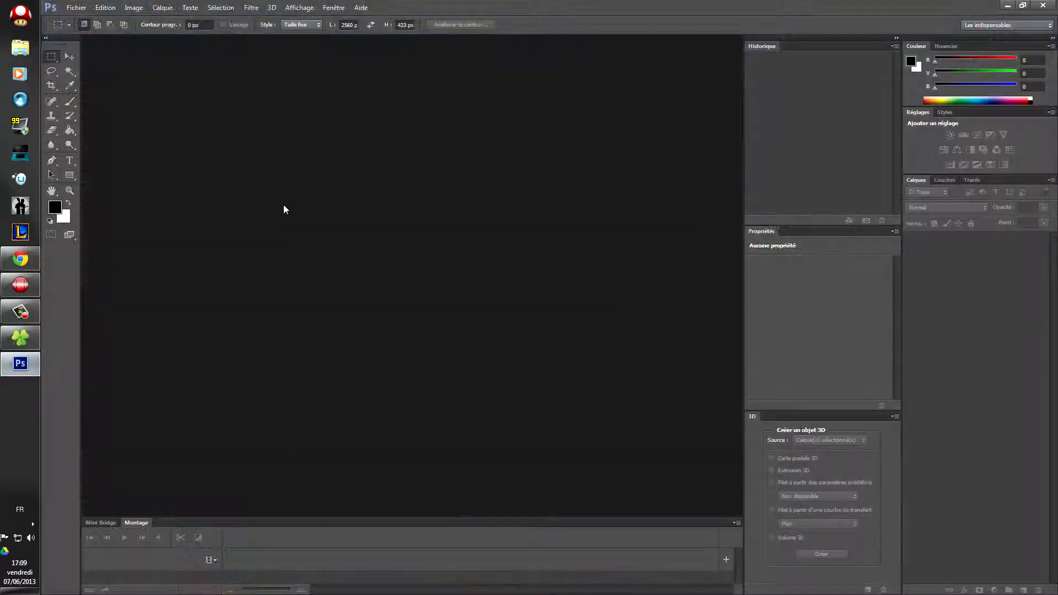
Step: Open mesures.png from the BackGround folder in Photoshop
{"action": "left_click", "coordinate": [76, 8]}
{"action": "left_click", "coordinate": [110, 30]}
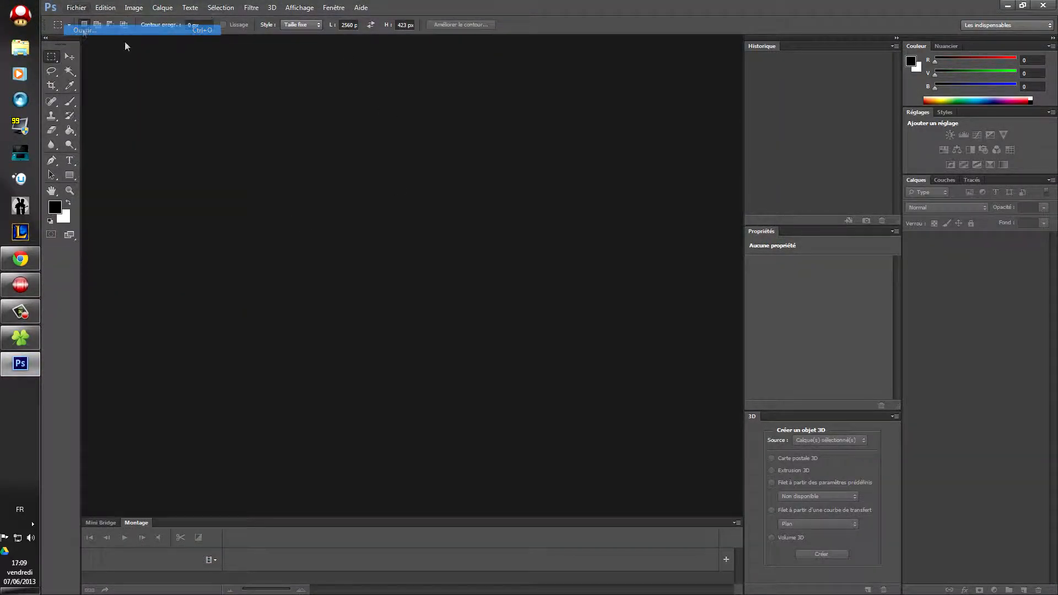
{"action": "mouse_move", "coordinate": [876, 209]}
{"action": "left_mouse_down"}
{"action": "mouse_move", "coordinate": [880, 311]}
{"action": "mouse_move", "coordinate": [877, 223]}
{"action": "left_mouse_up"}
{"action": "left_click", "coordinate": [768, 203]}
{"action": "double_click", "coordinate": [764, 245]}
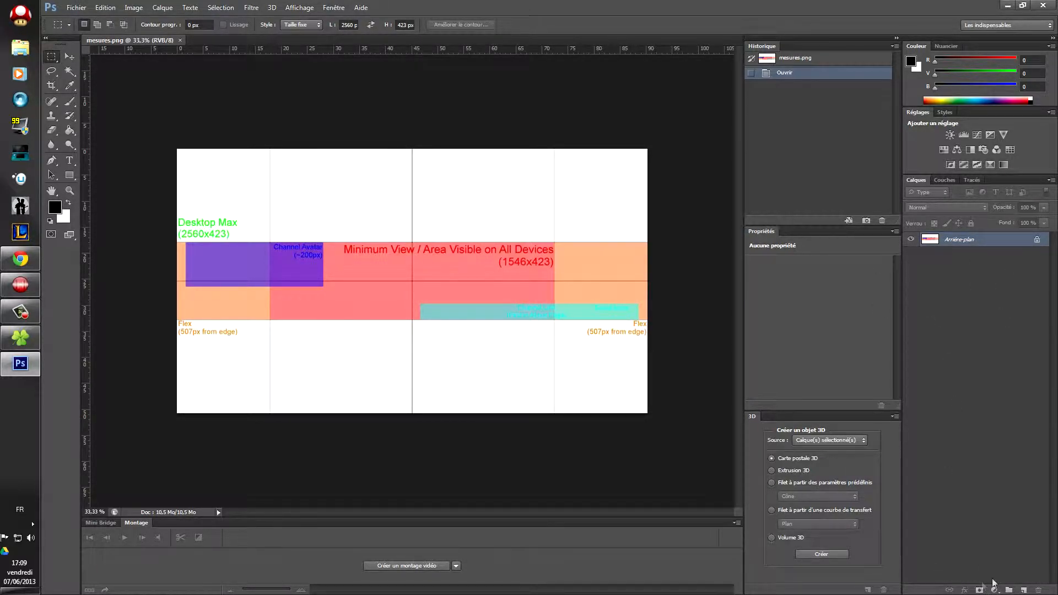
Step: Add a new empty layer, Calque 1, and bring up the Open dialog again
{"action": "left_click", "coordinate": [1023, 589]}
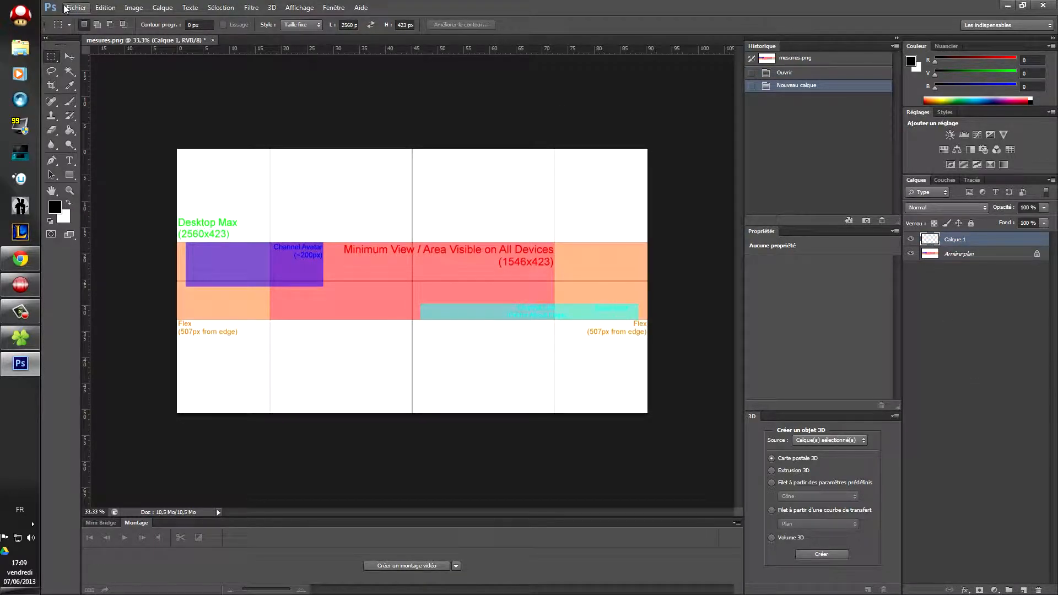
{"action": "left_click", "coordinate": [77, 7]}
{"action": "left_click", "coordinate": [86, 30]}
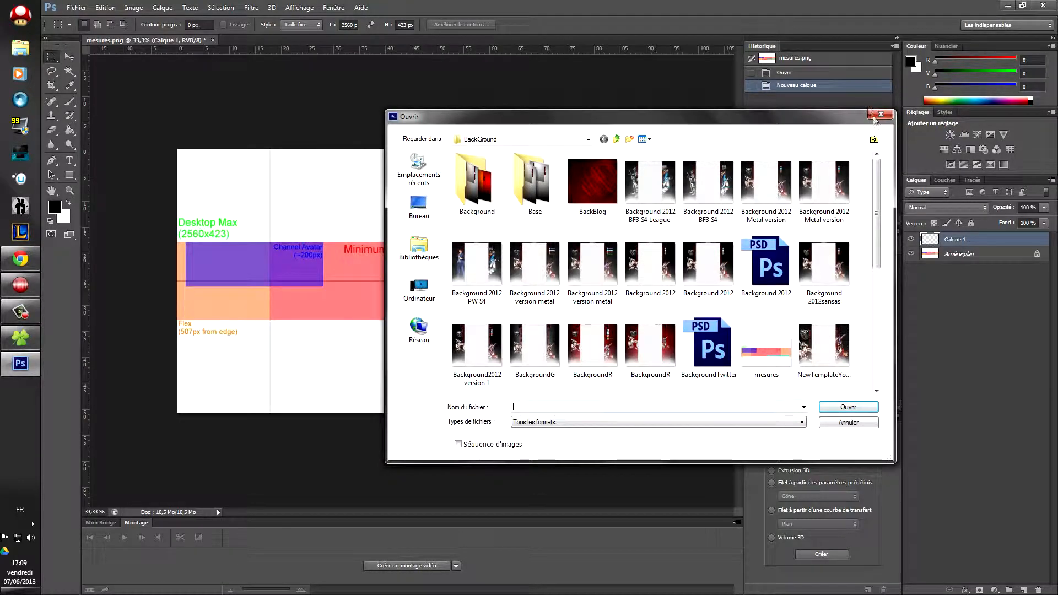
Step: Open the 1-23.png character render from Graphisme et multimédia > Travaux Graphique > Renders
{"action": "left_click", "coordinate": [428, 204]}
{"action": "left_click_drag", "start_coordinate": [876, 220], "coordinate": [888, 275]}
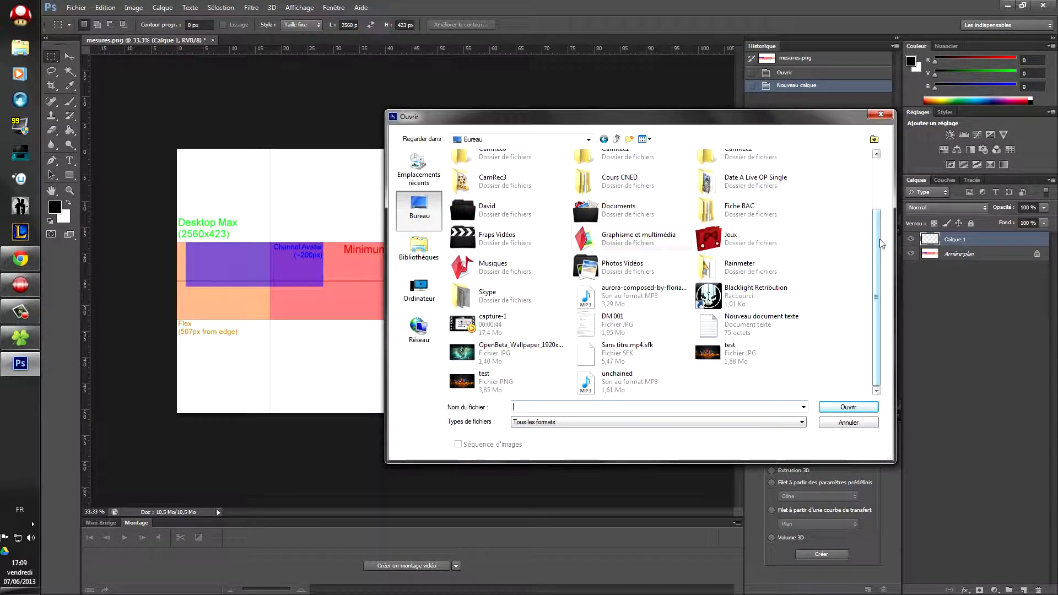
{"action": "mouse_move", "coordinate": [879, 238]}
{"action": "left_mouse_down"}
{"action": "mouse_move", "coordinate": [878, 215]}
{"action": "mouse_move", "coordinate": [878, 240]}
{"action": "left_mouse_up"}
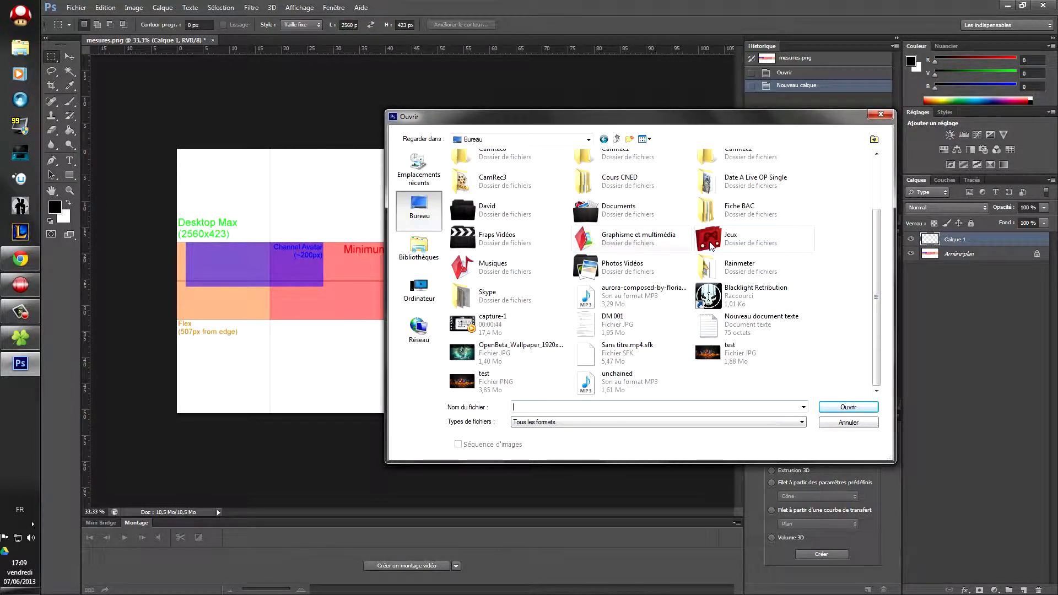
{"action": "double_click", "coordinate": [614, 240]}
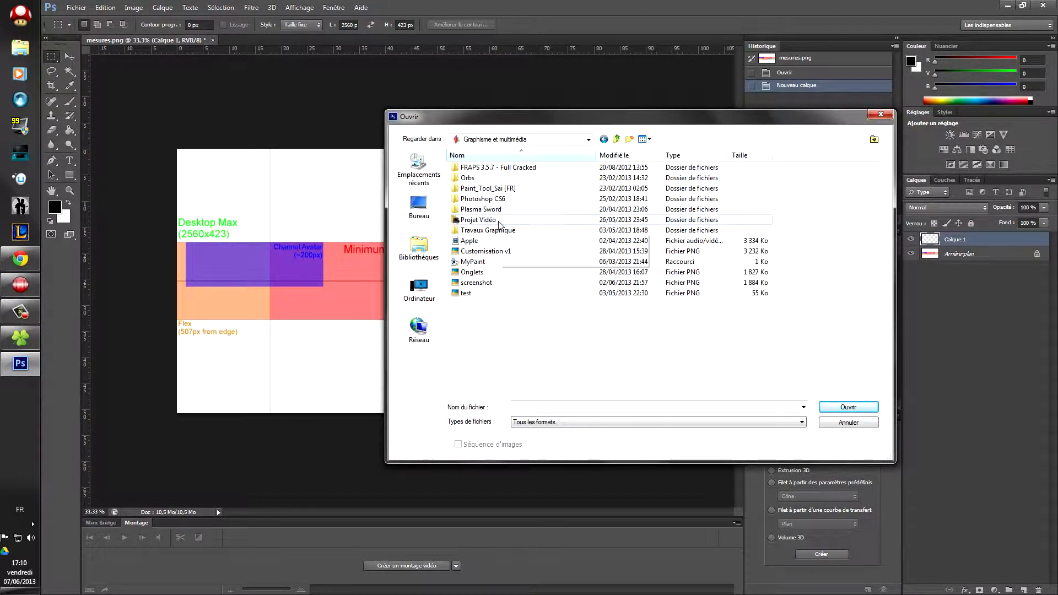
{"action": "double_click", "coordinate": [505, 231]}
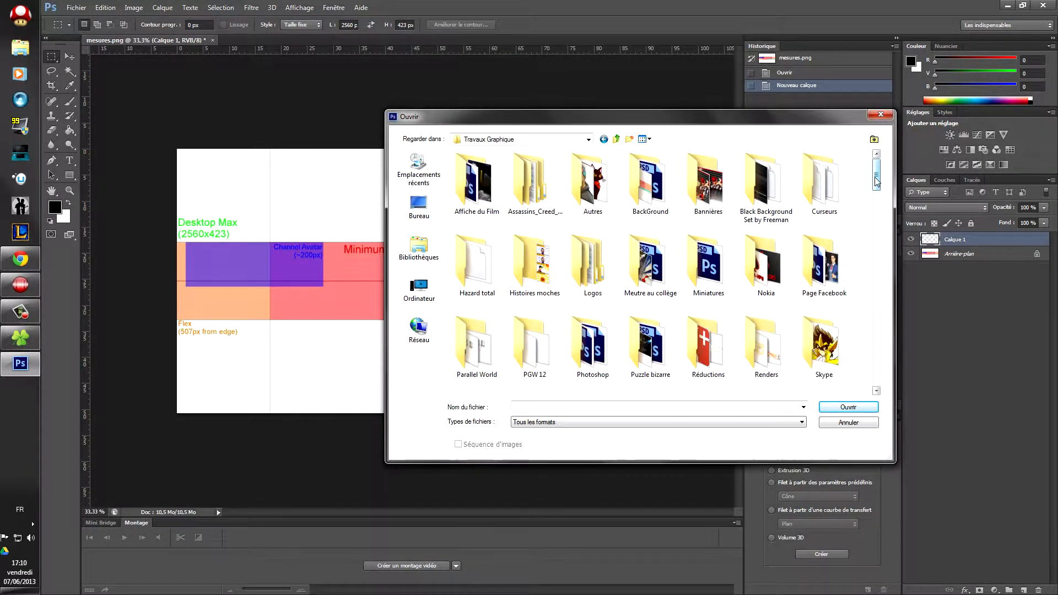
{"action": "scroll", "coordinate": [683, 294], "scroll_direction": "down", "scroll_amount": 2}
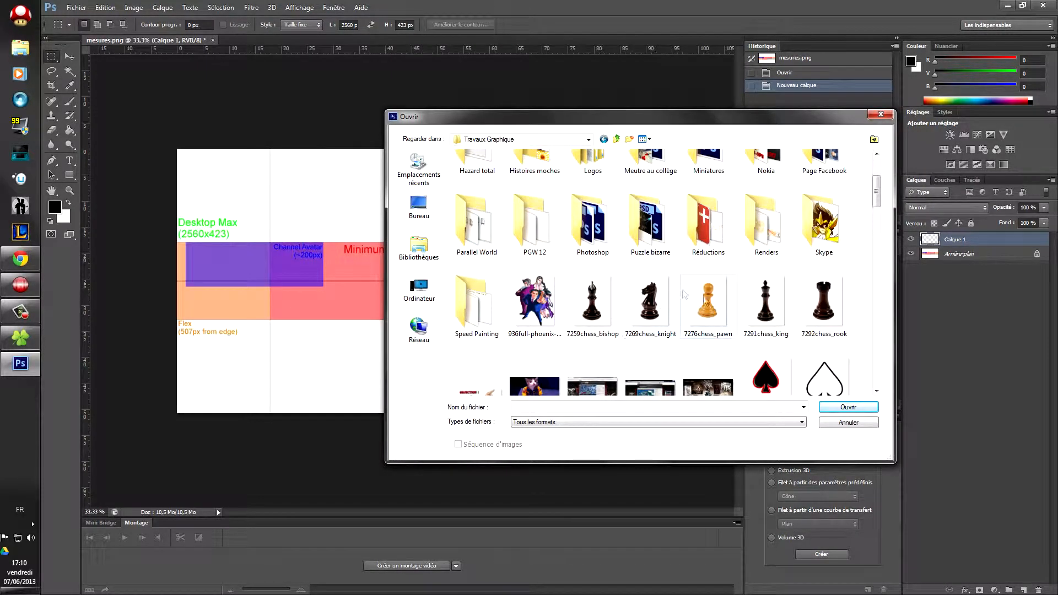
{"action": "double_click", "coordinate": [769, 226]}
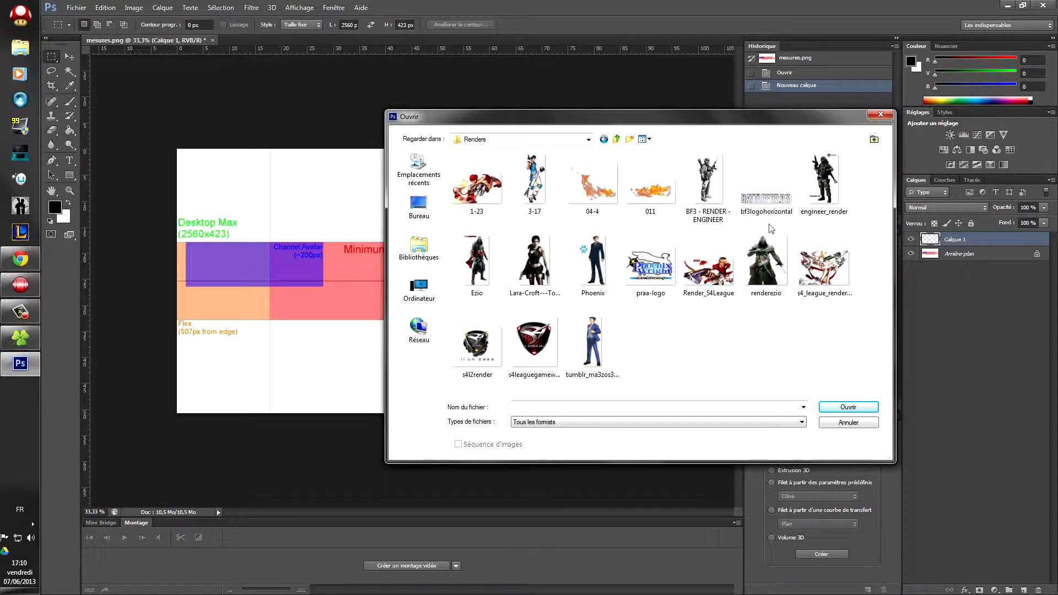
{"action": "double_click", "coordinate": [485, 196]}
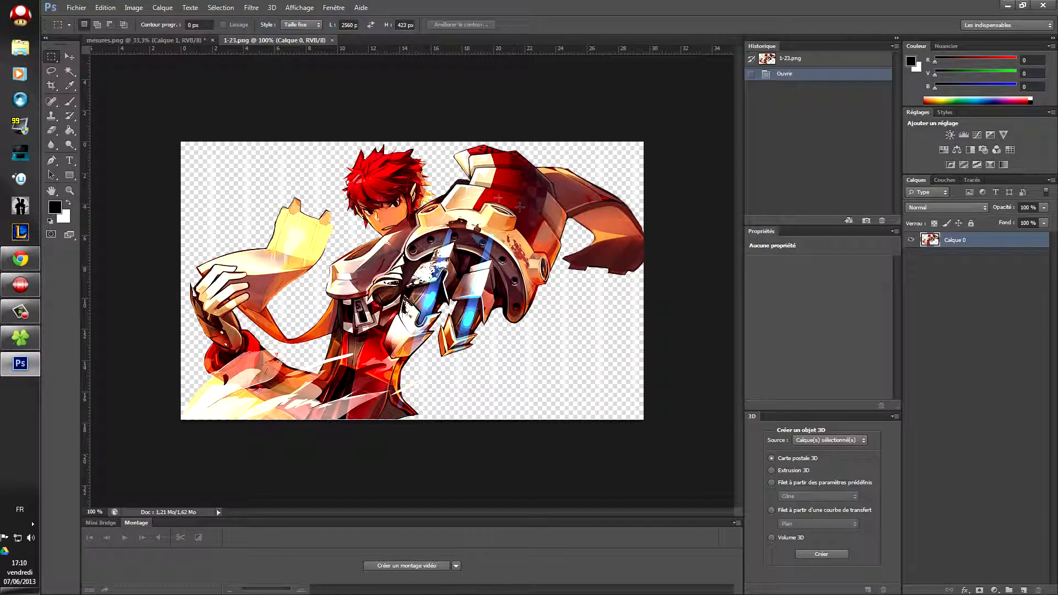
Step: Select the whole 1-23.png render and paste it into the mesures.png document
{"action": "left_click", "coordinate": [69, 71]}
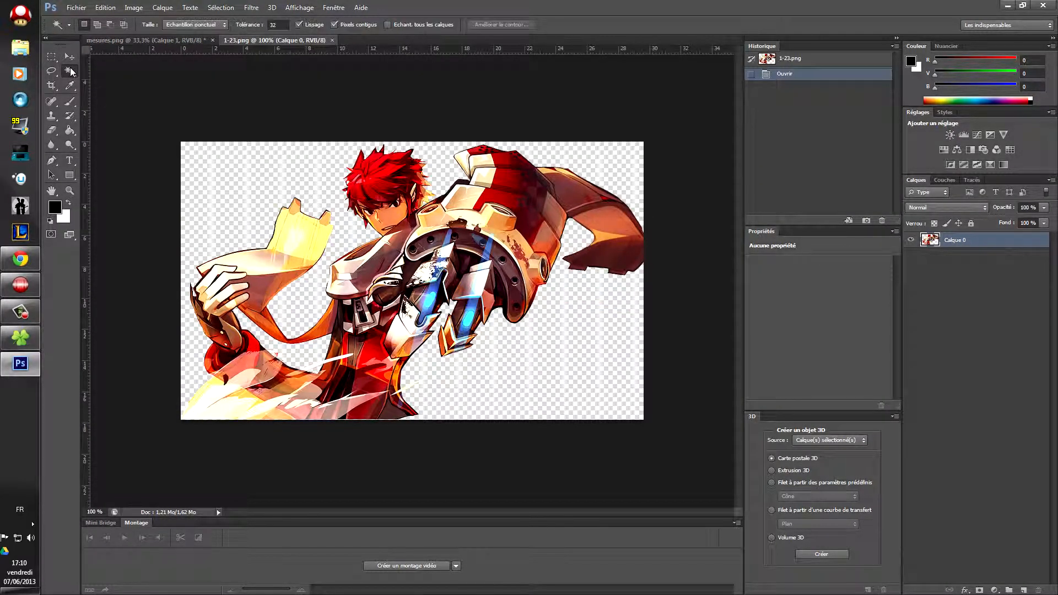
{"action": "right_click", "coordinate": [241, 168]}
{"action": "left_click", "coordinate": [283, 260]}
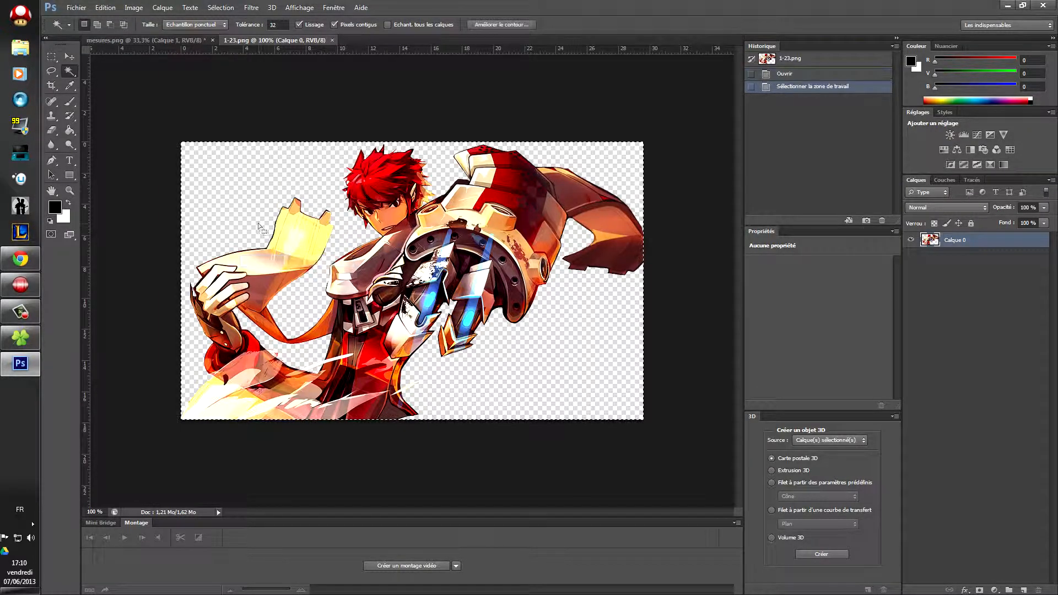
{"action": "left_click", "coordinate": [177, 41]}
{"action": "key", "text": "ctrl+v"}
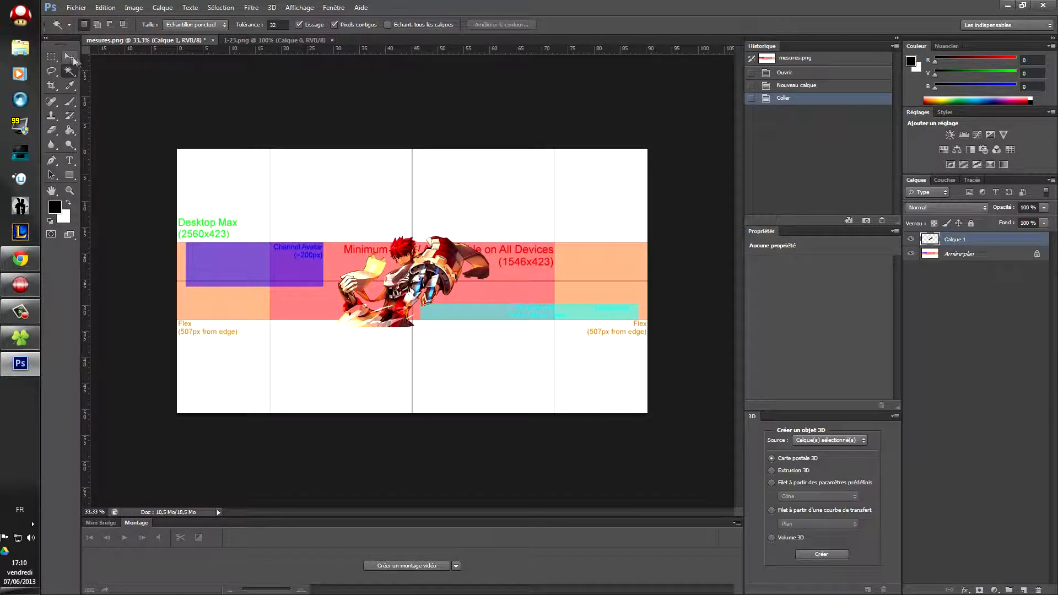
Step: Move the pasted character left and up into the banner band, then bring up the YouTube page
{"action": "key", "text": "v"}
{"action": "mouse_move", "coordinate": [397, 291]}
{"action": "left_mouse_down"}
{"action": "mouse_move", "coordinate": [399, 311]}
{"action": "mouse_move", "coordinate": [457, 286]}
{"action": "mouse_move", "coordinate": [411, 276]}
{"action": "mouse_move", "coordinate": [441, 266]}
{"action": "mouse_move", "coordinate": [398, 255]}
{"action": "mouse_move", "coordinate": [386, 294]}
{"action": "left_mouse_up"}
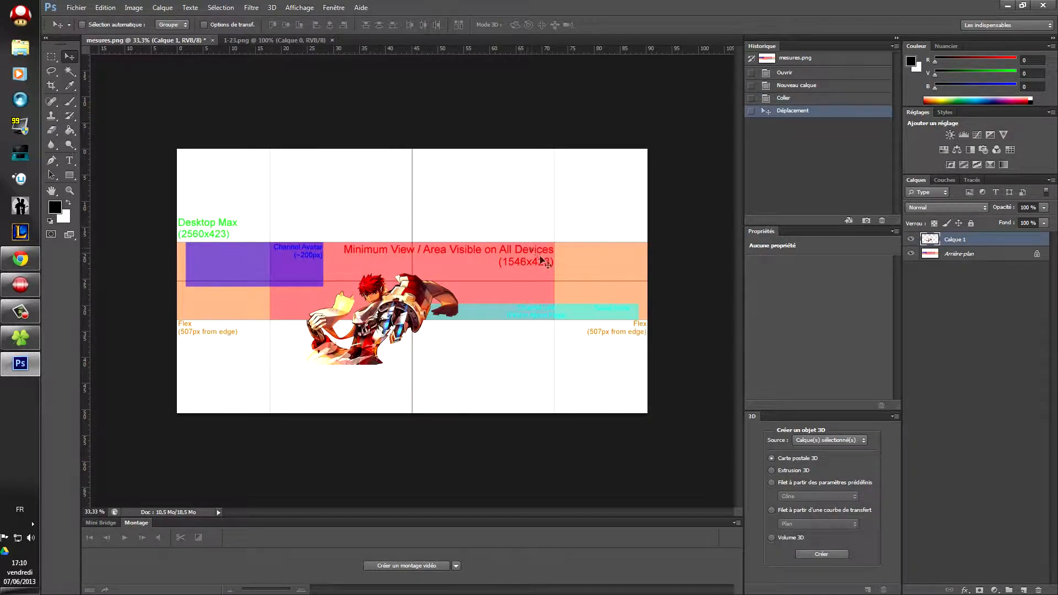
{"action": "left_click_drag", "start_coordinate": [306, 247], "coordinate": [309, 213]}
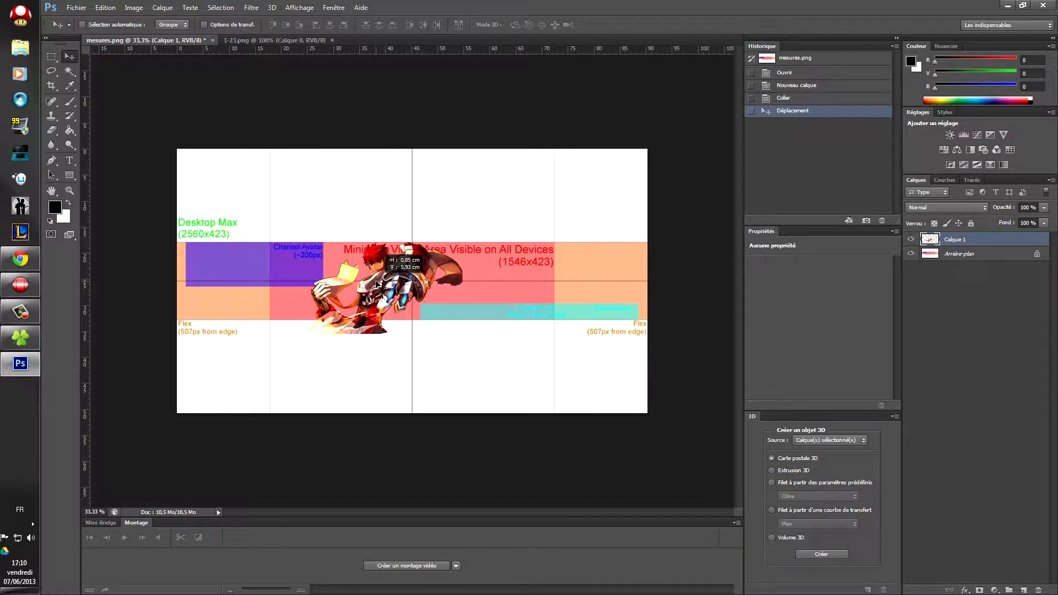
{"action": "left_click", "coordinate": [22, 259]}
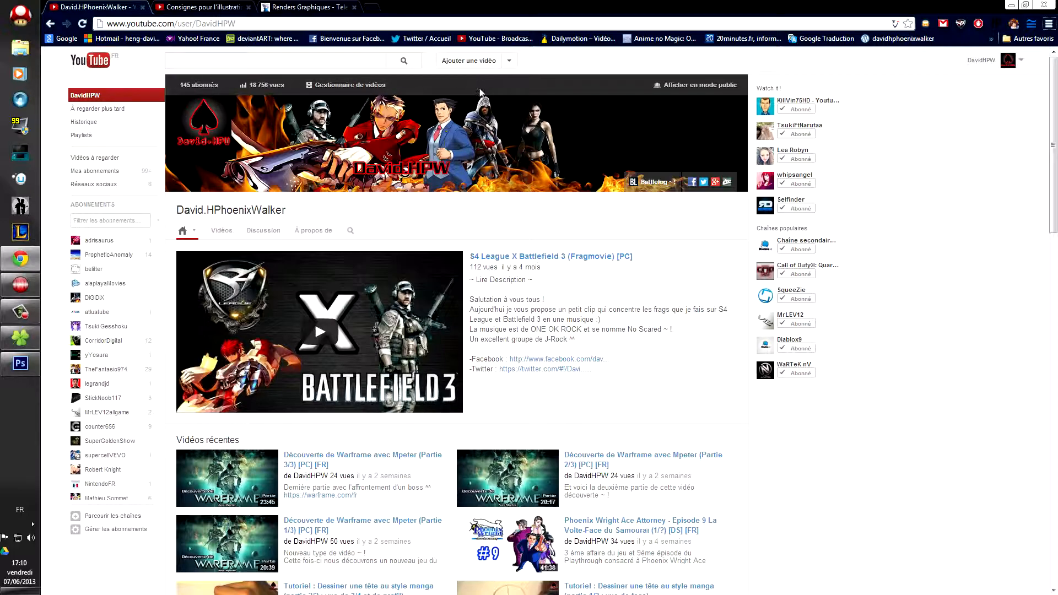
Step: Drag the character left of centre beside the avatar area, checking against the live YouTube banner
{"action": "left_click", "coordinate": [22, 264]}
{"action": "left_click_drag", "start_coordinate": [393, 285], "coordinate": [410, 307]}
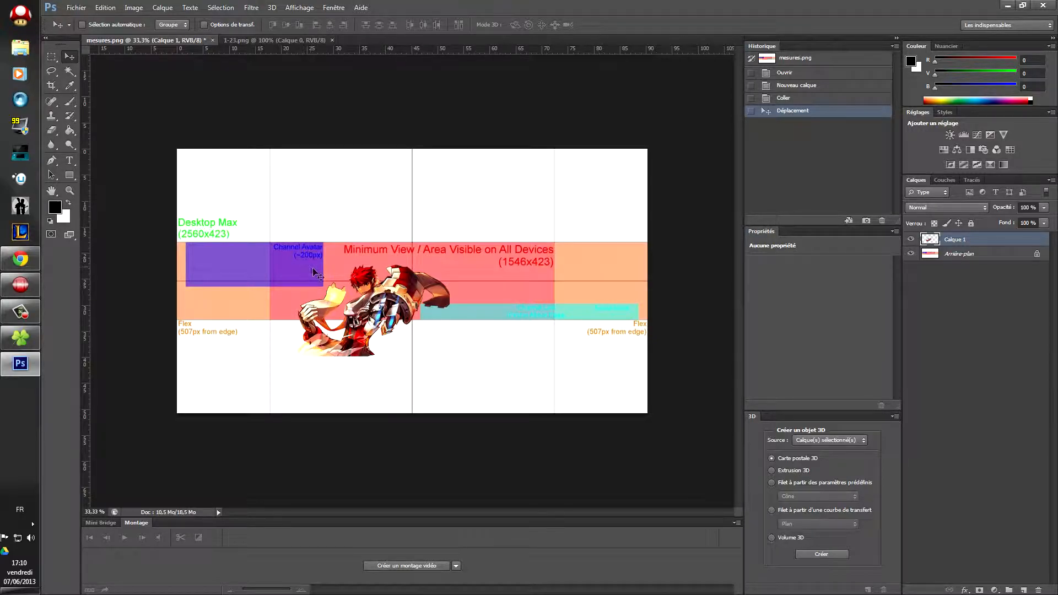
{"action": "left_click", "coordinate": [20, 259]}
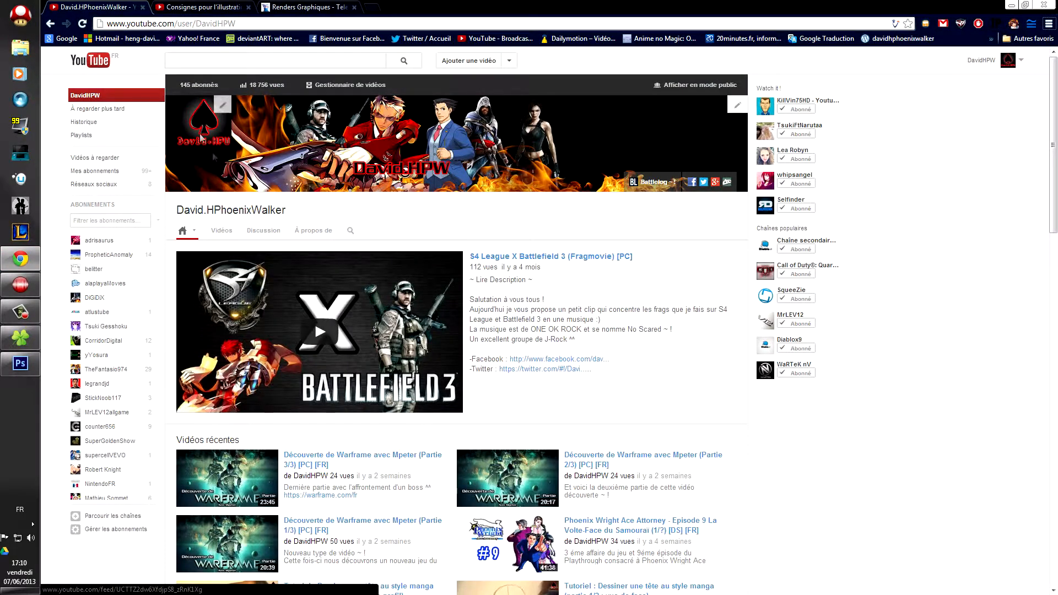
{"action": "left_click", "coordinate": [20, 259]}
{"action": "mouse_move", "coordinate": [377, 306]}
{"action": "left_mouse_down"}
{"action": "mouse_move", "coordinate": [341, 292]}
{"action": "mouse_move", "coordinate": [430, 283]}
{"action": "mouse_move", "coordinate": [389, 295]}
{"action": "left_mouse_up"}
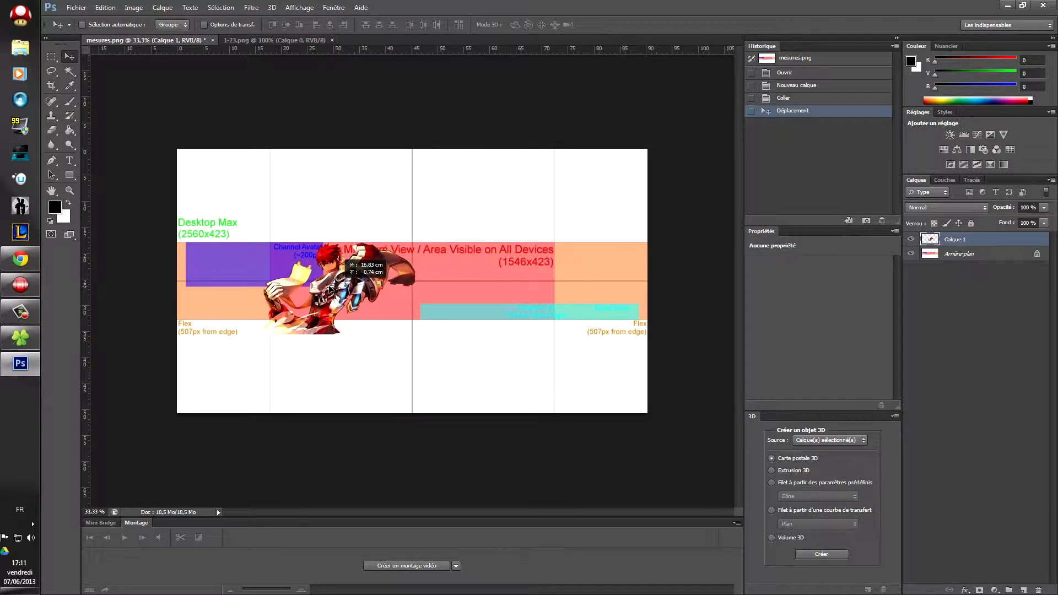
{"action": "mouse_move", "coordinate": [330, 288]}
{"action": "left_mouse_down"}
{"action": "mouse_move", "coordinate": [382, 284]}
{"action": "mouse_move", "coordinate": [485, 301]}
{"action": "mouse_move", "coordinate": [294, 286]}
{"action": "mouse_move", "coordinate": [380, 291]}
{"action": "mouse_move", "coordinate": [334, 292]}
{"action": "left_mouse_up"}
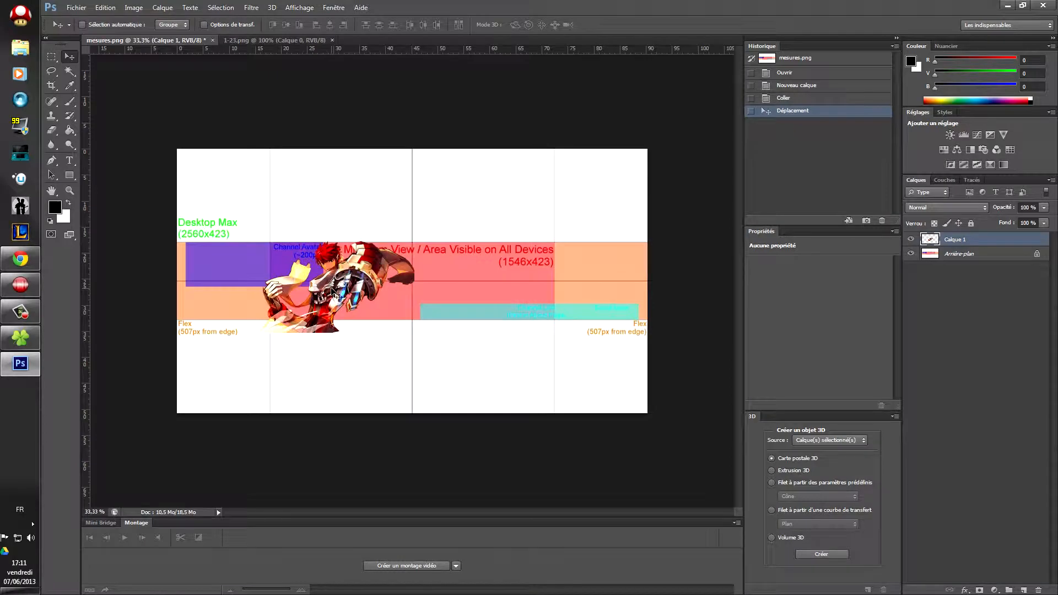
{"action": "left_click", "coordinate": [27, 265]}
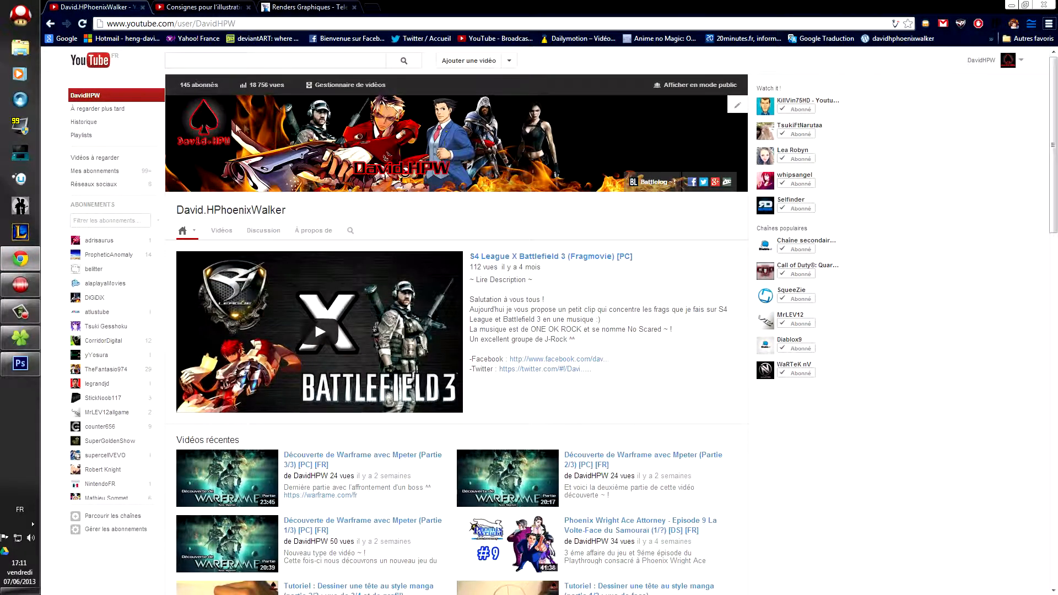
{"action": "left_click", "coordinate": [27, 262]}
{"action": "left_click_drag", "start_coordinate": [310, 284], "coordinate": [352, 282]}
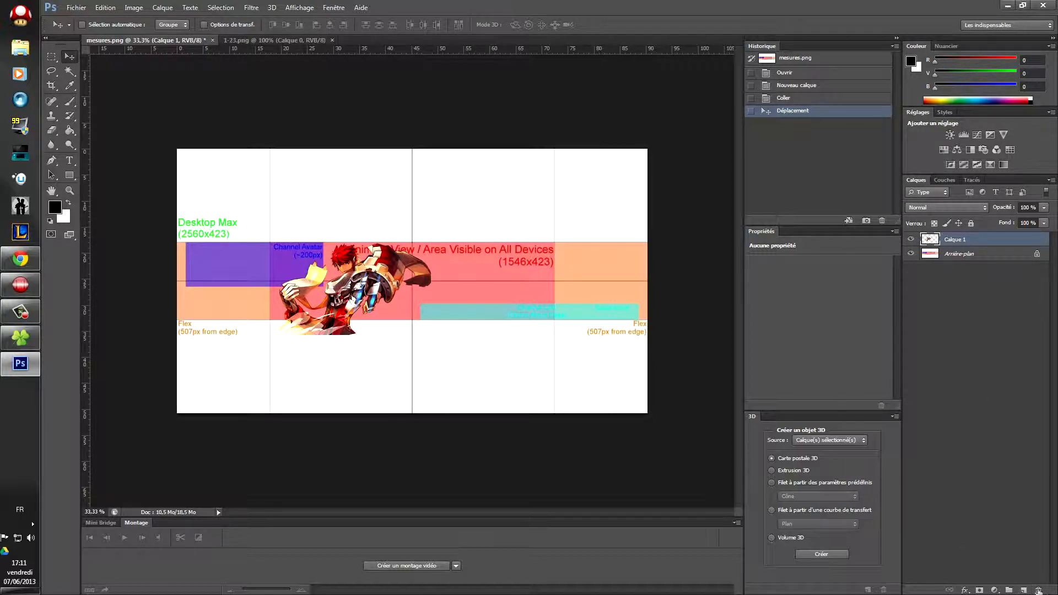
Step: Add a new layer, Calque 2, below the character layer and fill it with black
{"action": "left_click", "coordinate": [1023, 590]}
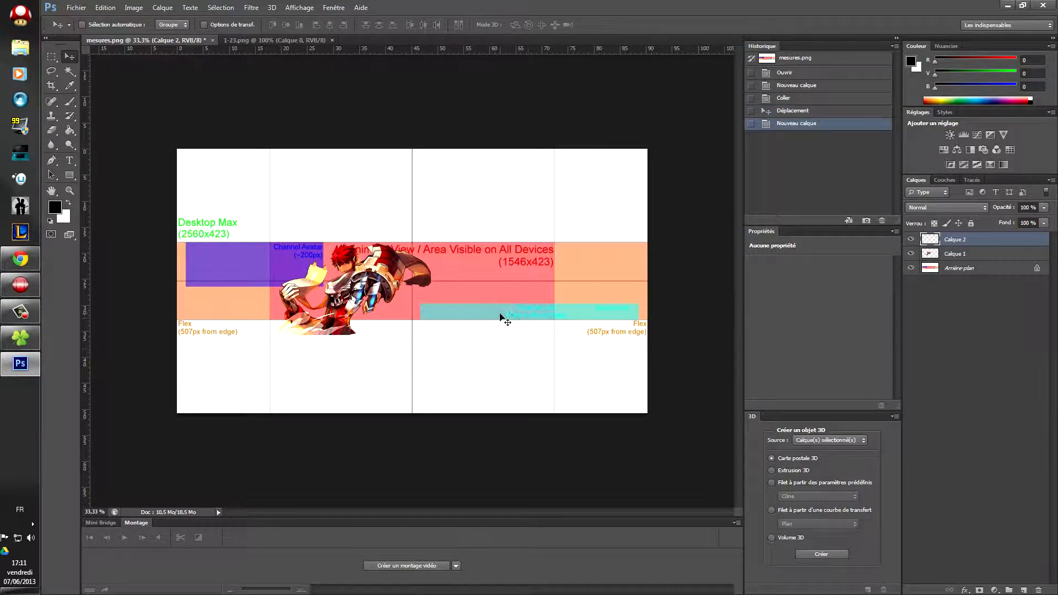
{"action": "left_click_drag", "start_coordinate": [334, 284], "coordinate": [337, 270]}
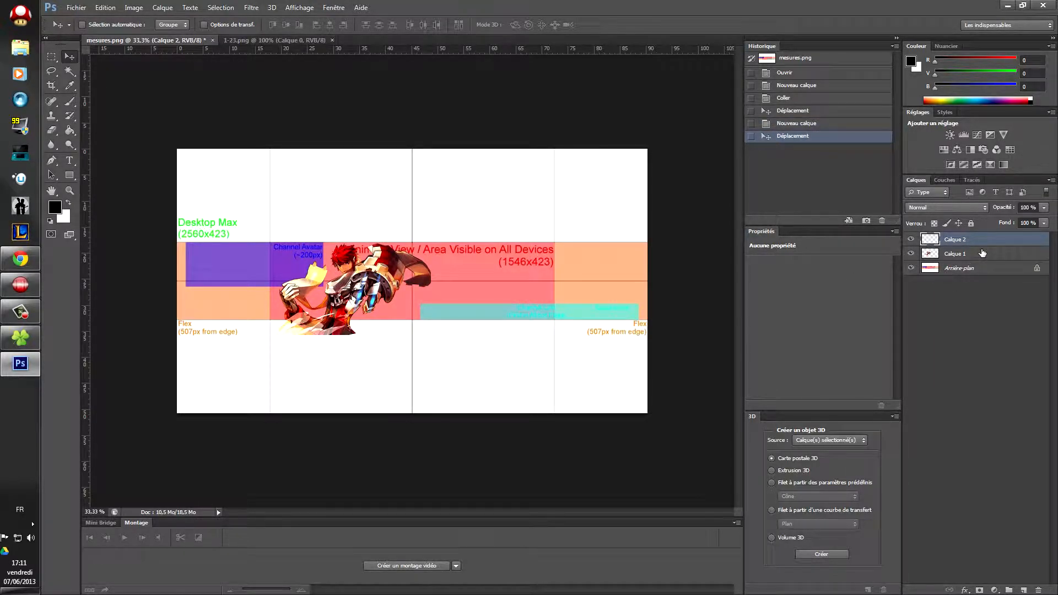
{"action": "left_click_drag", "start_coordinate": [959, 253], "coordinate": [954, 260]}
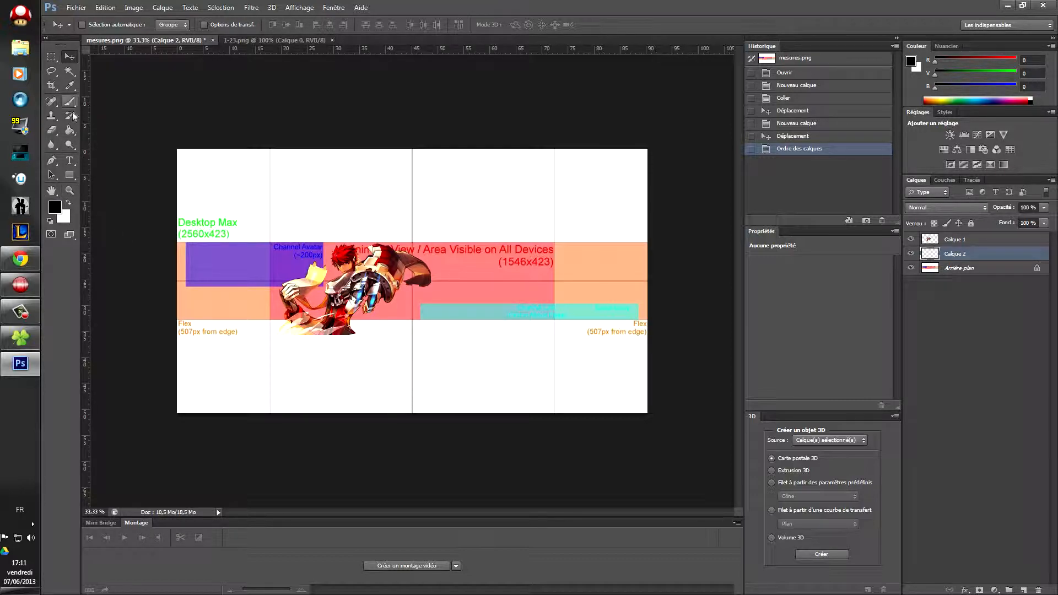
{"action": "left_click", "coordinate": [70, 130]}
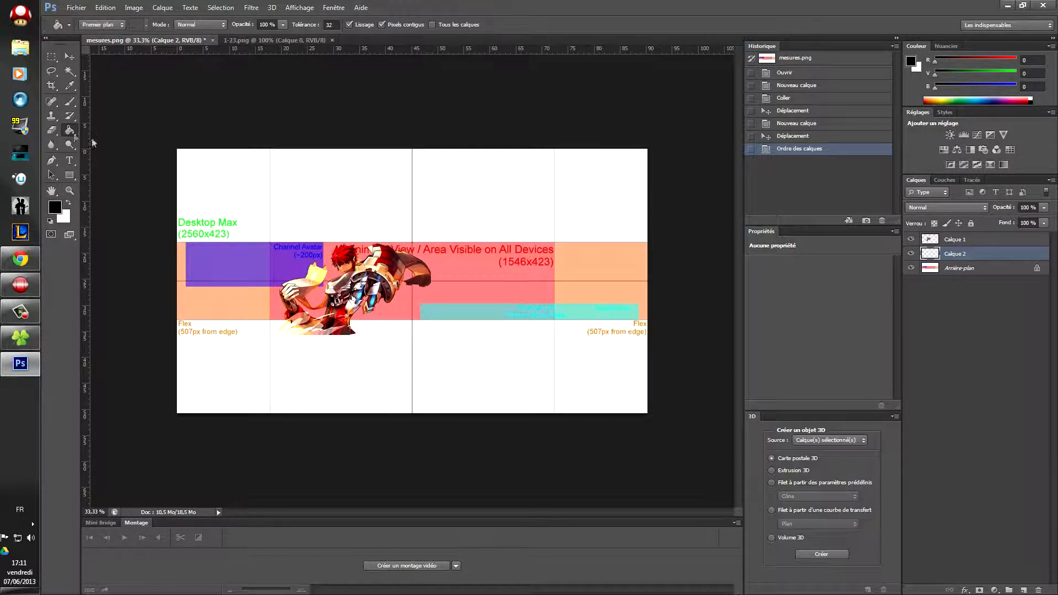
{"action": "left_click", "coordinate": [378, 212]}
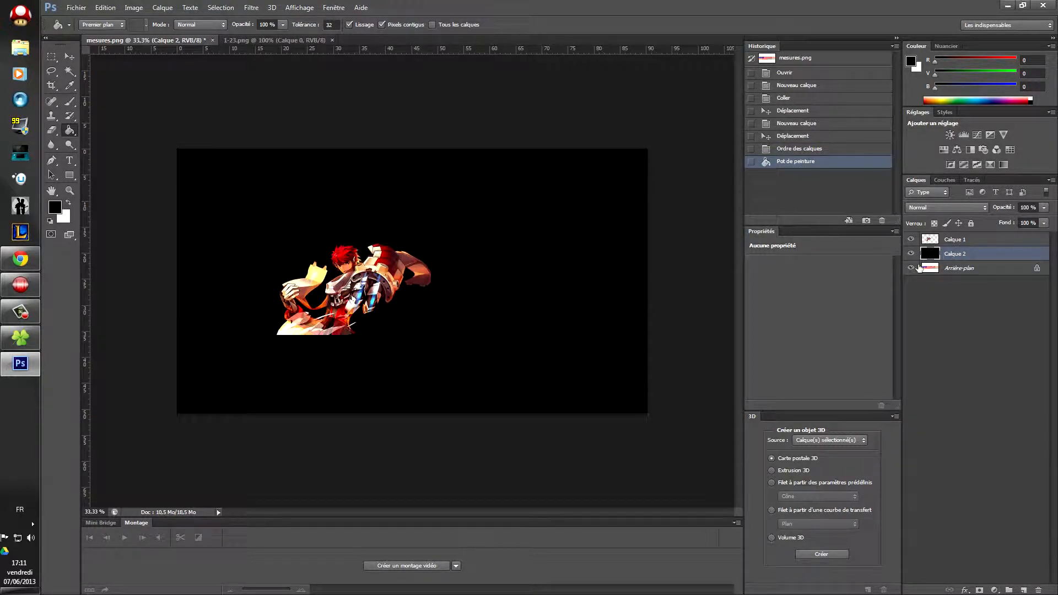
Step: Toggle the black layer's visibility a few times, leaving it hidden to see the guides
{"action": "left_click", "coordinate": [910, 254]}
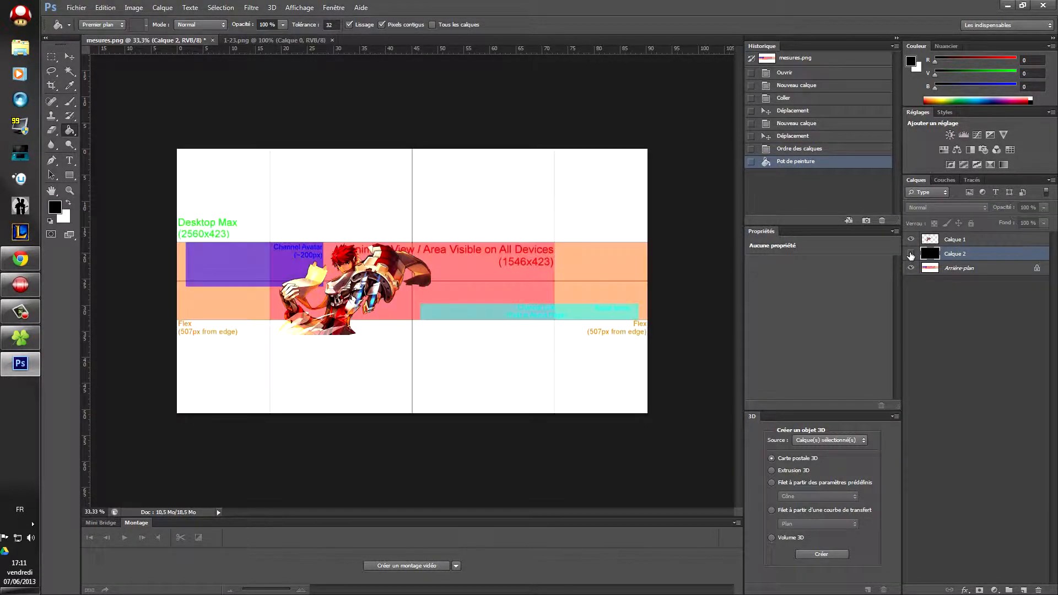
{"action": "left_click", "coordinate": [911, 254]}
{"action": "left_click", "coordinate": [911, 254]}
{"action": "left_click", "coordinate": [910, 254]}
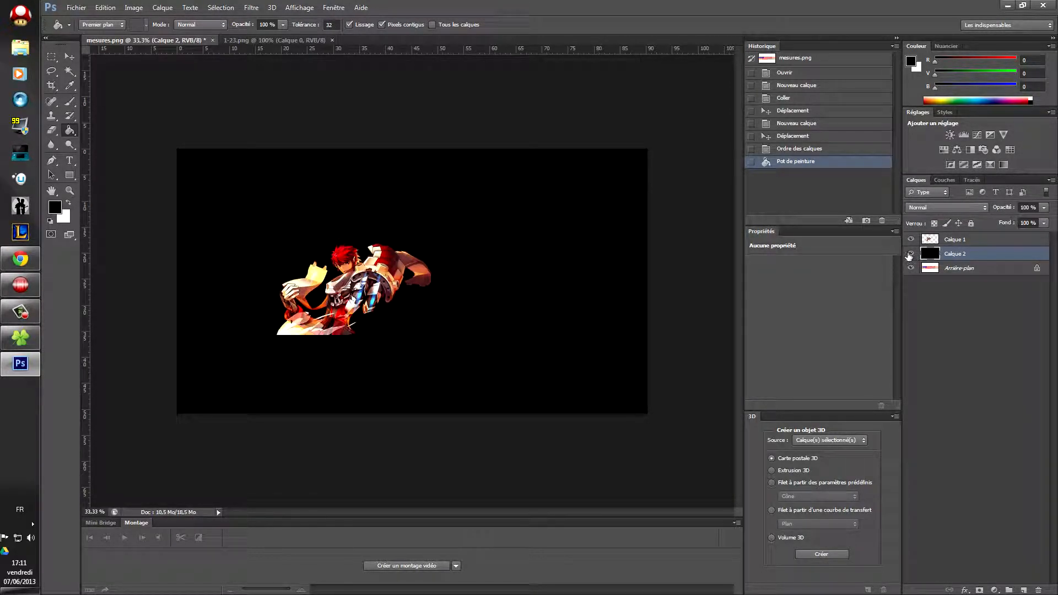
{"action": "left_click", "coordinate": [911, 254]}
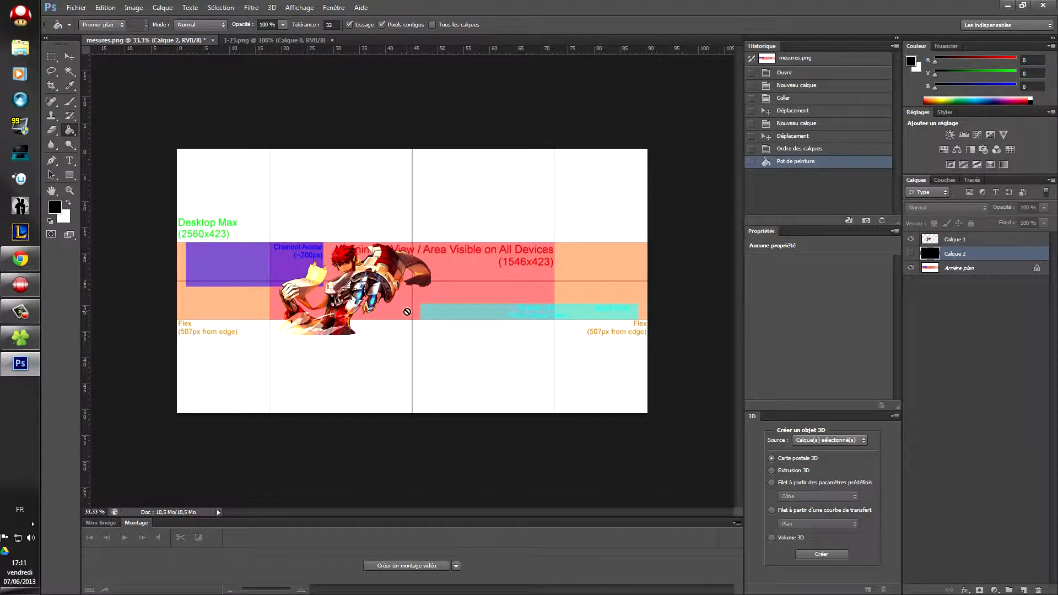
Step: Nudge the character layer Calque 1 slightly up and to the right
{"action": "left_click", "coordinate": [70, 56]}
{"action": "left_click_drag", "start_coordinate": [300, 270], "coordinate": [366, 281]}
{"action": "left_click", "coordinate": [978, 243]}
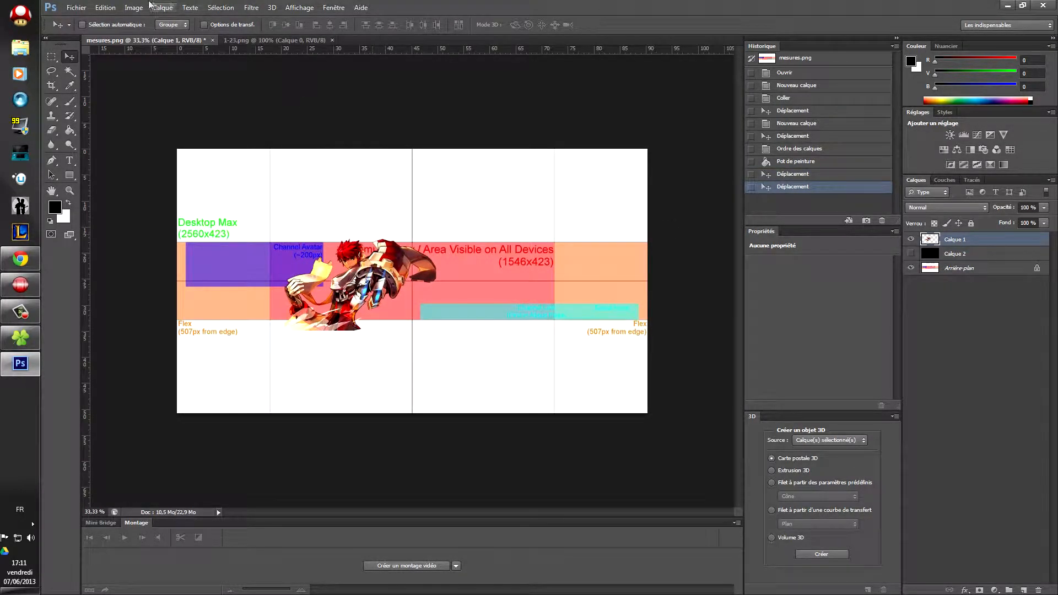
Step: Free-transform the character, squashing its height to about 83% and nudging it up
{"action": "left_click", "coordinate": [105, 7]}
{"action": "mouse_move", "coordinate": [124, 10]}
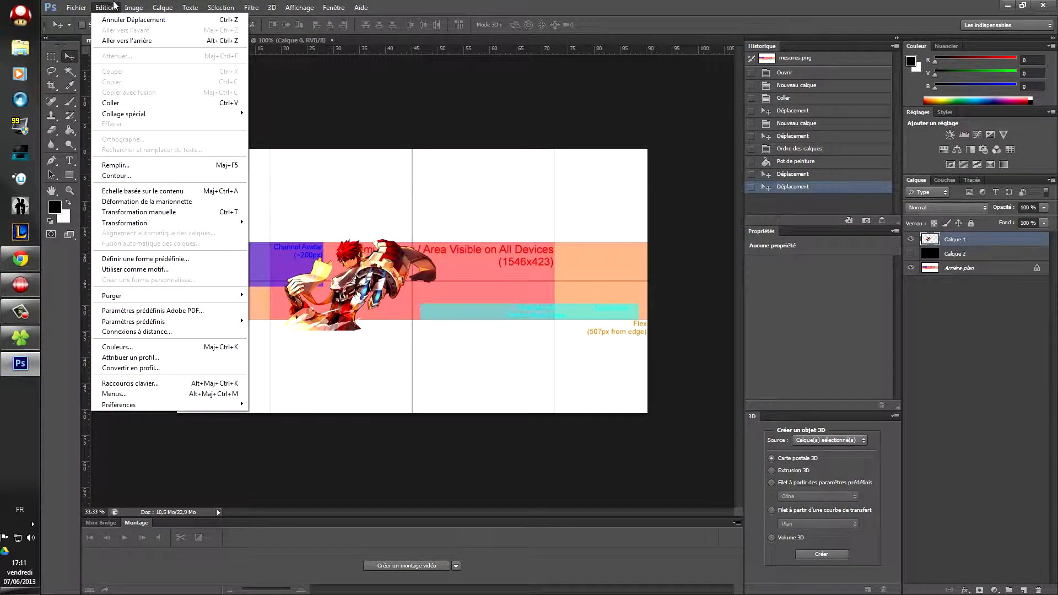
{"action": "left_click", "coordinate": [143, 214]}
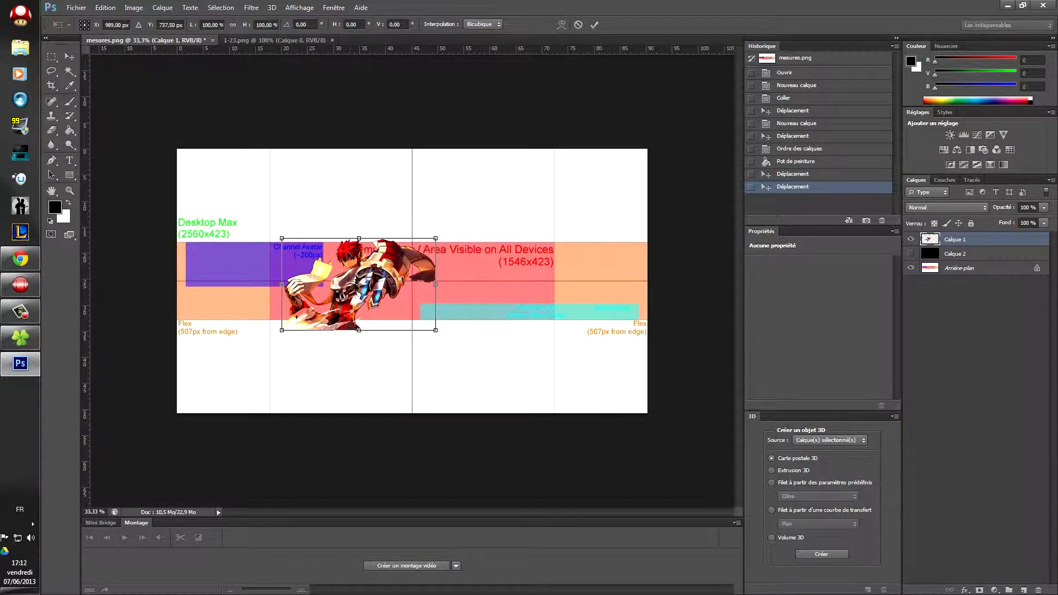
{"action": "left_click_drag", "start_coordinate": [336, 238], "coordinate": [337, 243]}
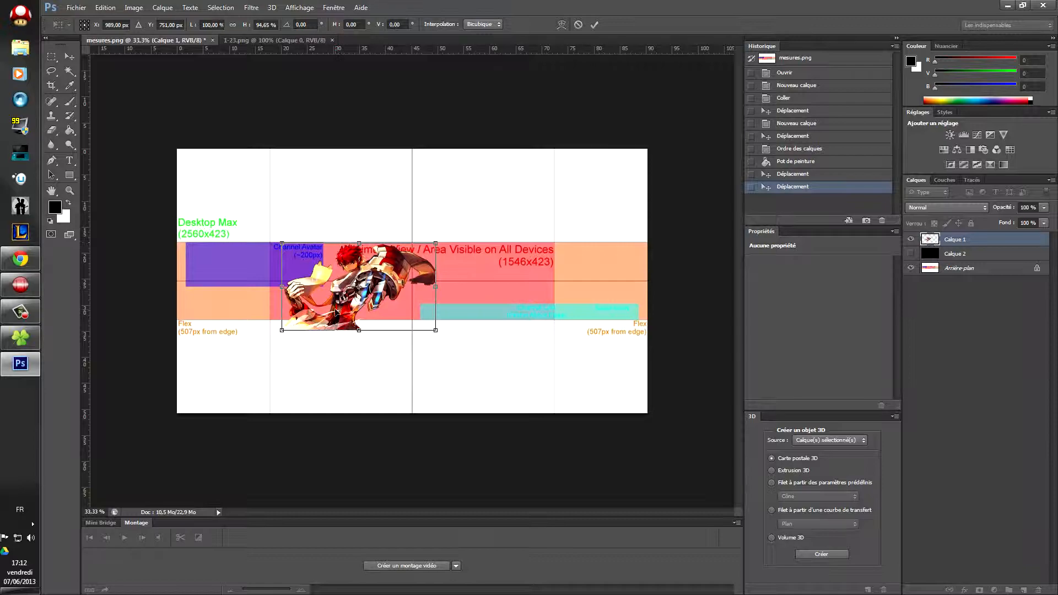
{"action": "left_click_drag", "start_coordinate": [345, 299], "coordinate": [346, 287]}
{"action": "left_click_drag", "start_coordinate": [331, 227], "coordinate": [331, 238]}
{"action": "left_click_drag", "start_coordinate": [344, 279], "coordinate": [348, 280]}
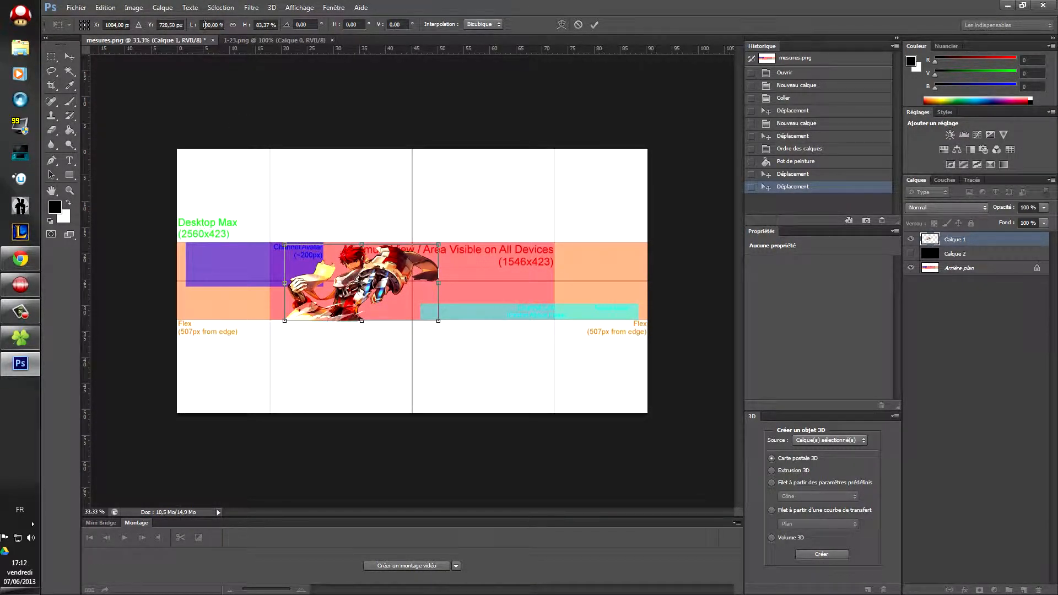
Step: Match the width to 83,37 %, commit, shift the character left, then show the Renders-Graphiques tab
{"action": "right_click", "coordinate": [267, 25]}
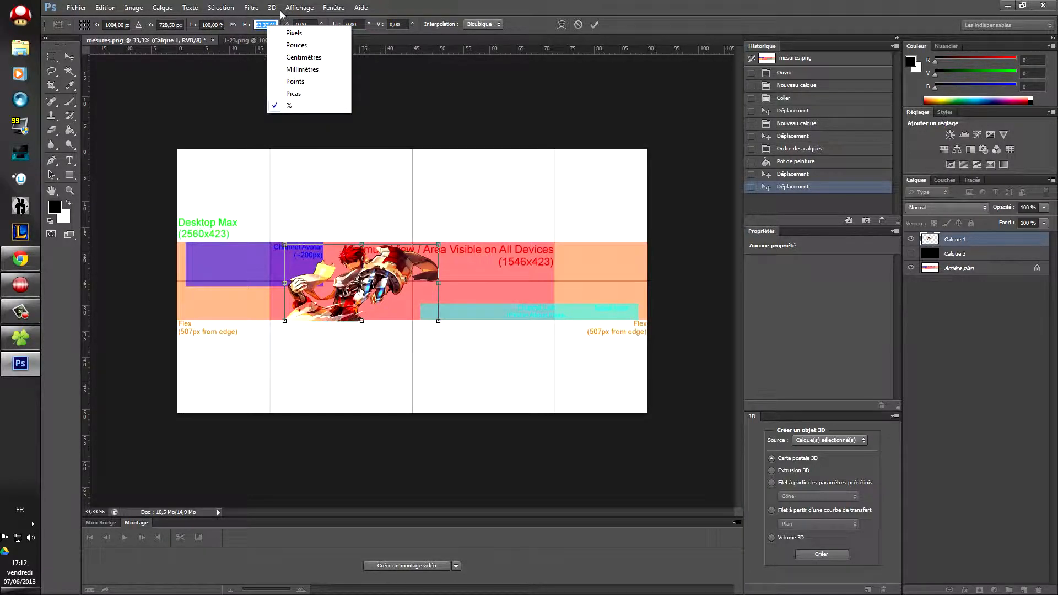
{"action": "left_click", "coordinate": [259, 22]}
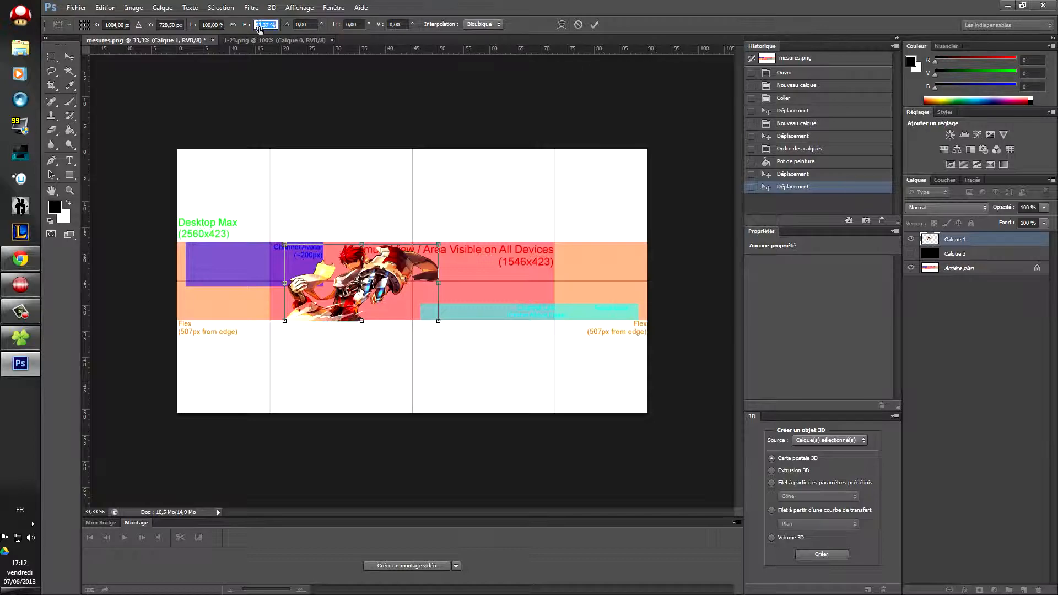
{"action": "left_click", "coordinate": [208, 24]}
{"action": "type", "text": "83,37 %"}
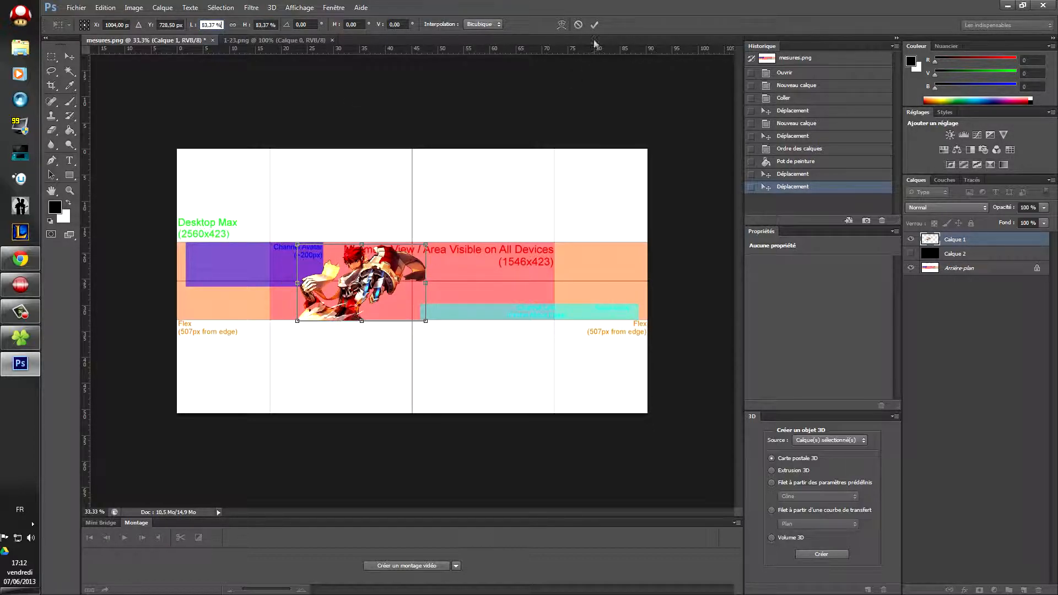
{"action": "left_click", "coordinate": [597, 24]}
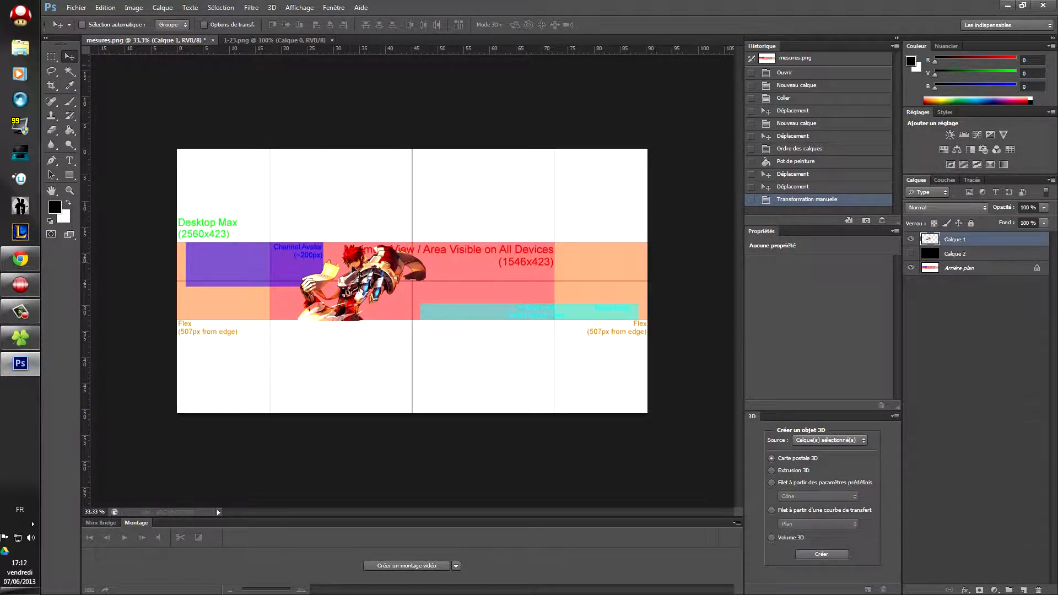
{"action": "left_click_drag", "start_coordinate": [358, 274], "coordinate": [333, 281]}
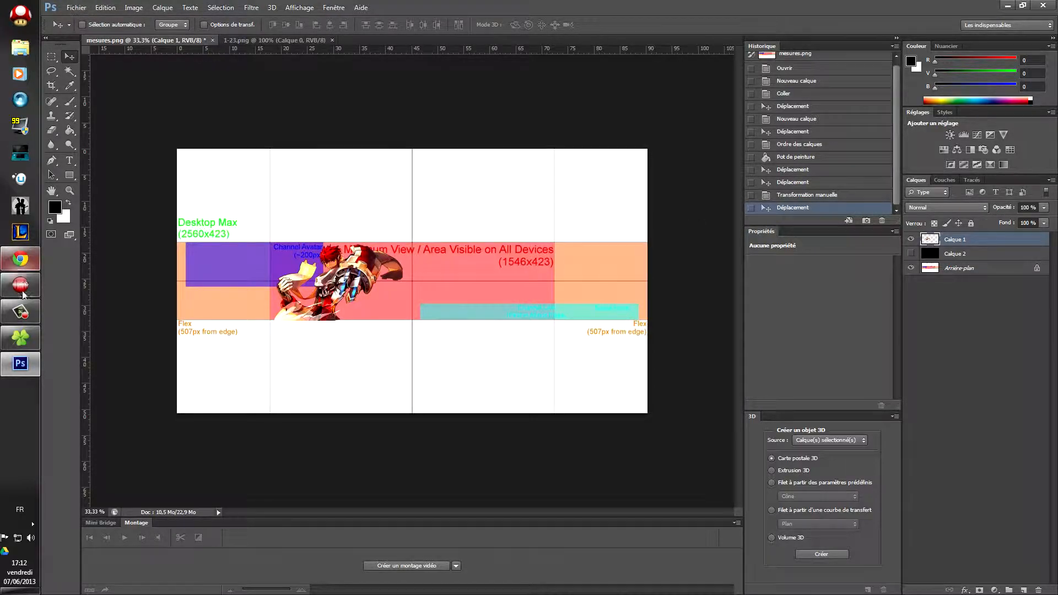
{"action": "left_click", "coordinate": [21, 259]}
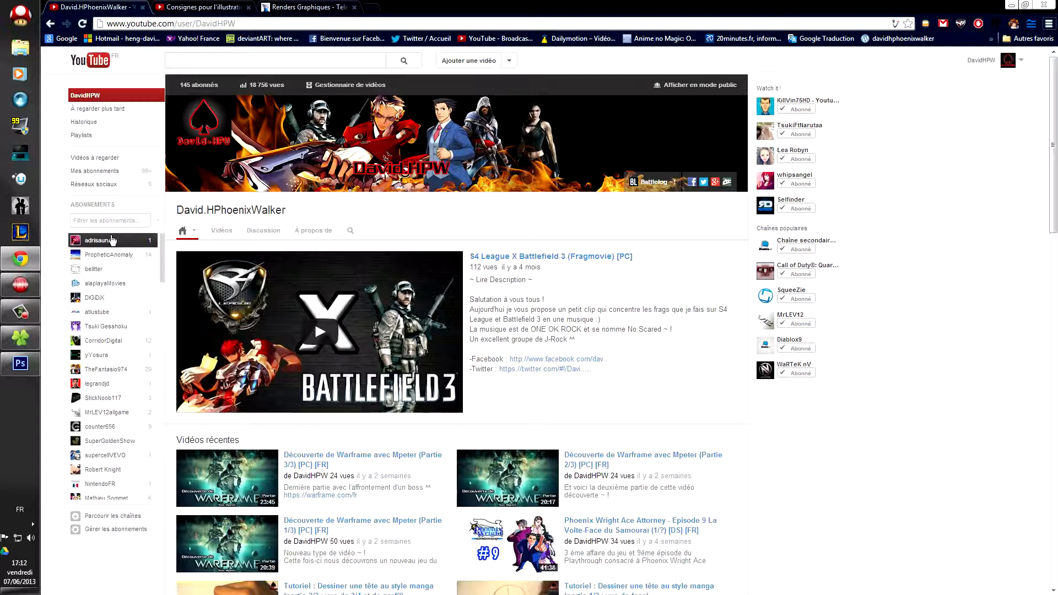
{"action": "left_click", "coordinate": [297, 7]}
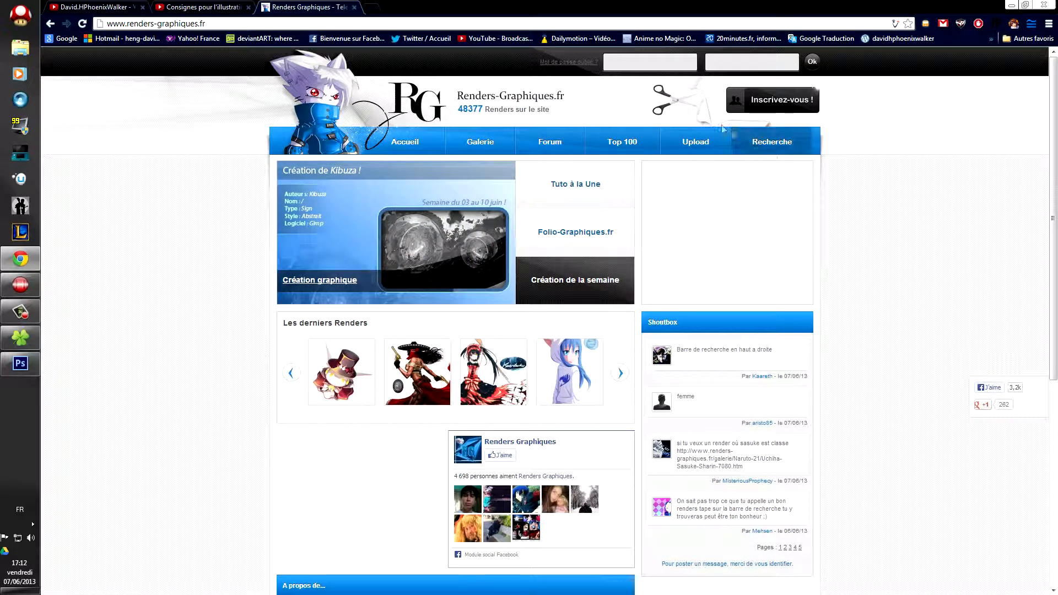
Step: Search the renders for 'iron man' and open one Iron Man render's page
{"action": "mouse_move", "coordinate": [792, 142]}
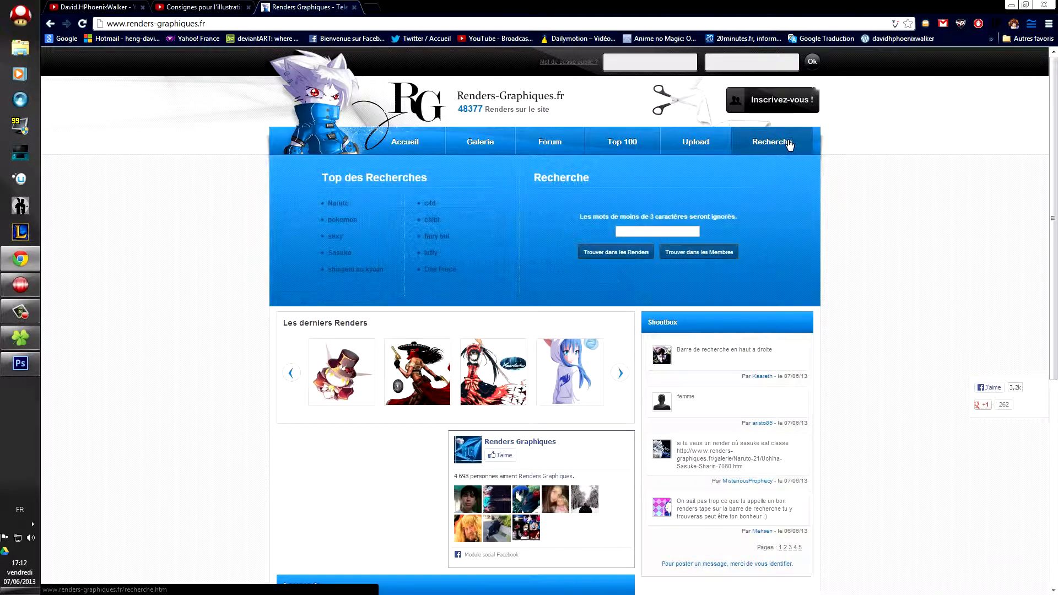
{"action": "left_click", "coordinate": [760, 144]}
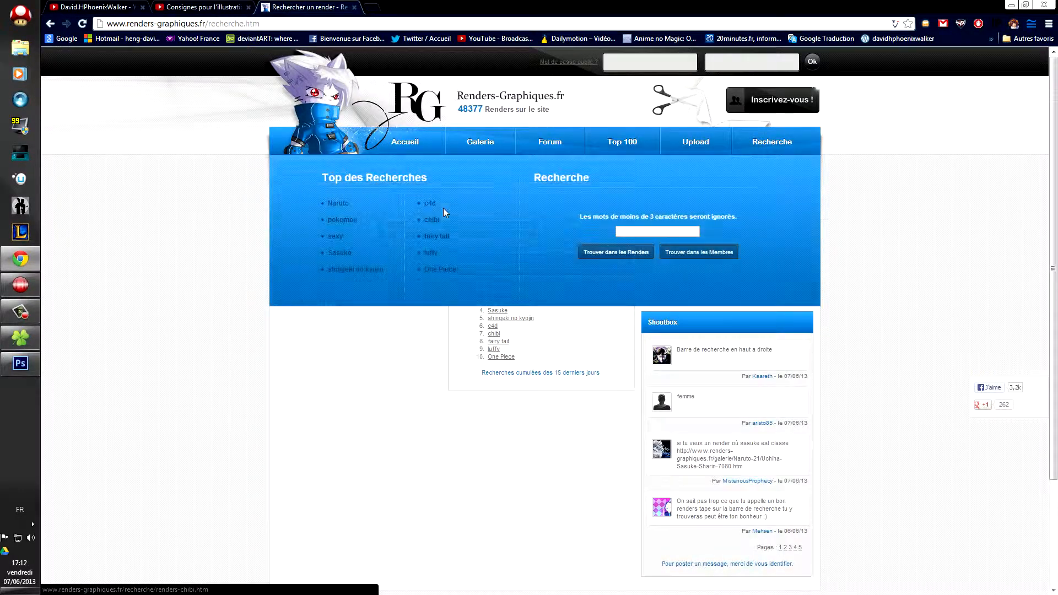
{"action": "left_click", "coordinate": [455, 208]}
{"action": "mouse_move", "coordinate": [474, 147]}
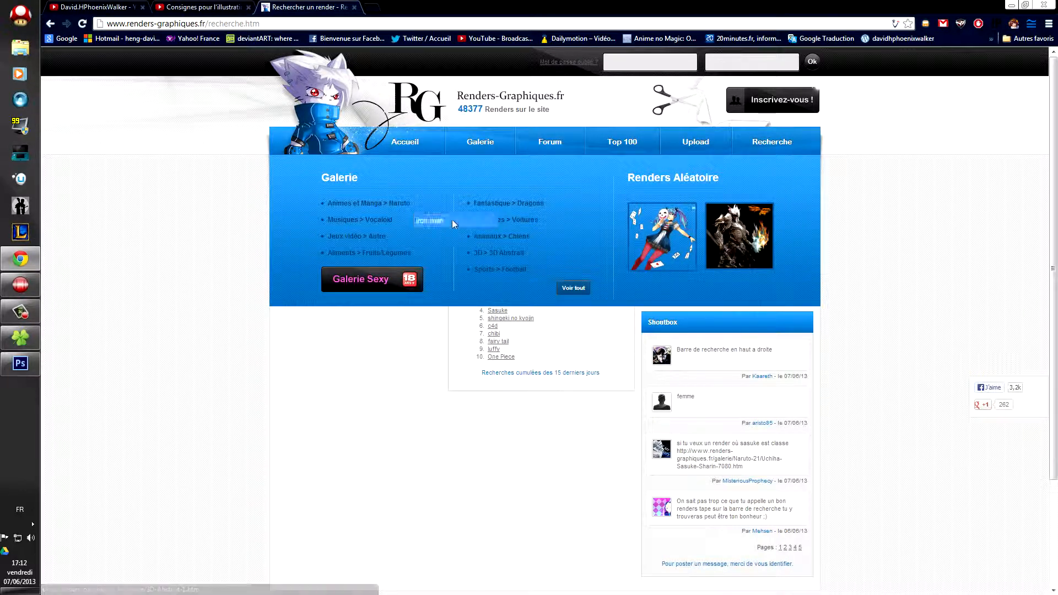
{"action": "left_click", "coordinate": [455, 220]}
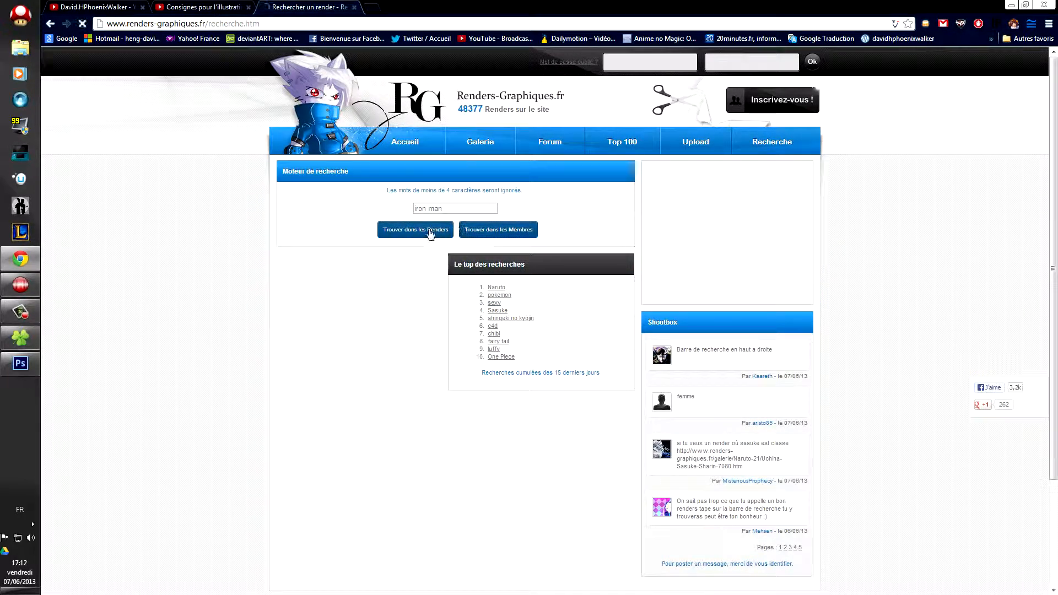
{"action": "scroll", "coordinate": [352, 309], "scroll_direction": "down", "scroll_amount": 4}
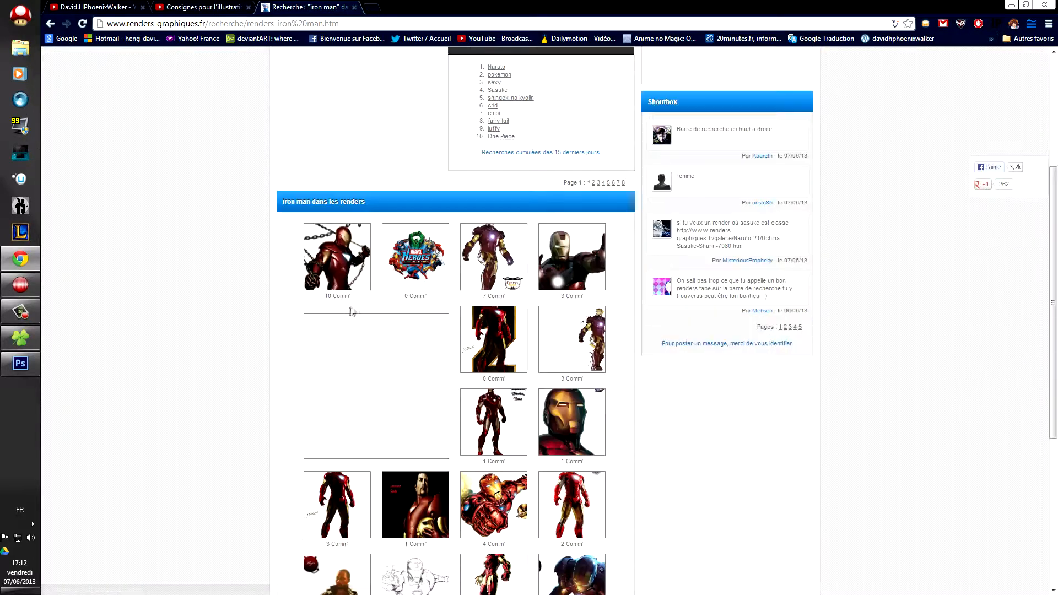
{"action": "left_click", "coordinate": [565, 255]}
{"action": "right_click", "coordinate": [430, 295]}
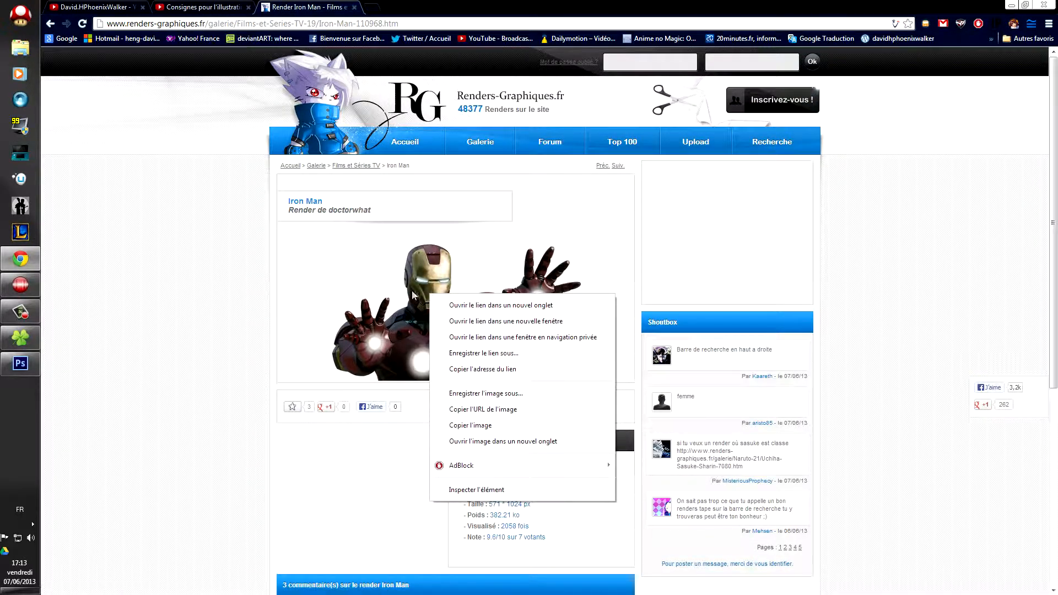
Step: Save the render as iron_man-1.png in Graphisme et multimédia › Travaux Graphique › Renders
{"action": "left_click", "coordinate": [485, 392]}
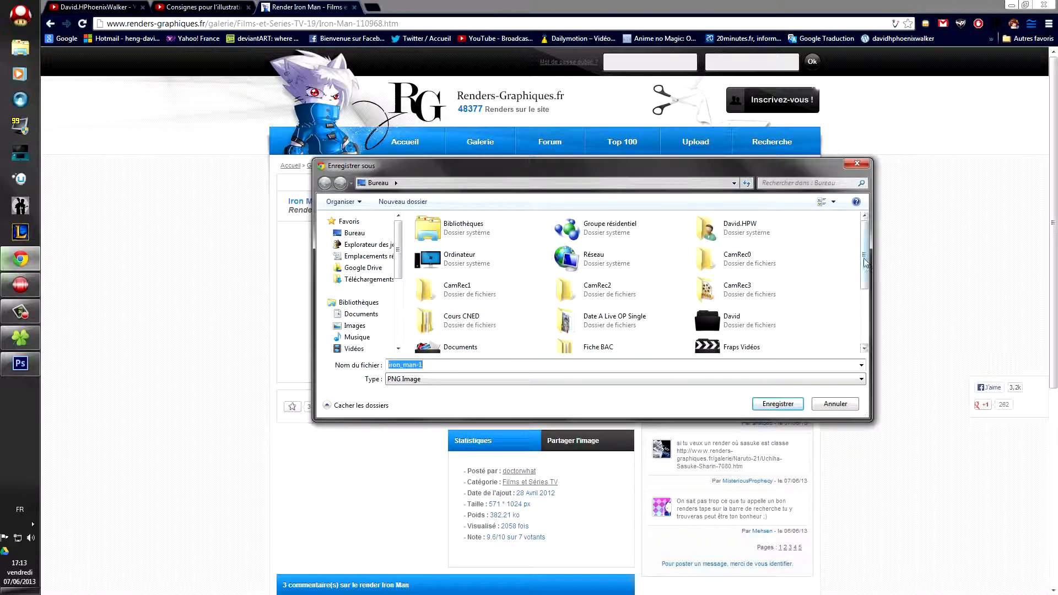
{"action": "left_click_drag", "start_coordinate": [865, 263], "coordinate": [870, 303]}
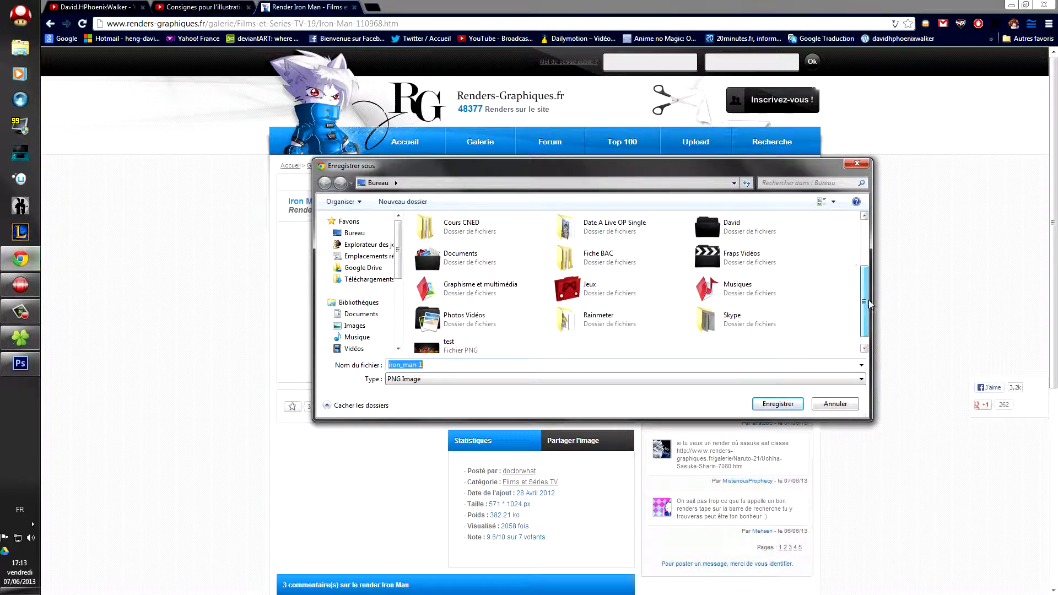
{"action": "double_click", "coordinate": [529, 293]}
{"action": "double_click", "coordinate": [524, 304]}
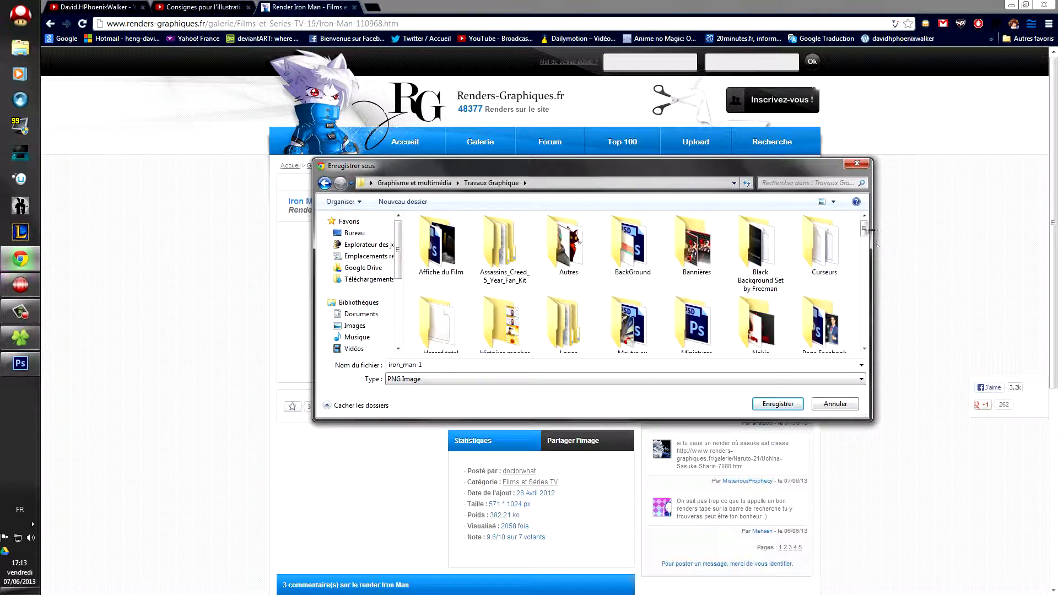
{"action": "left_click_drag", "start_coordinate": [865, 229], "coordinate": [865, 246]}
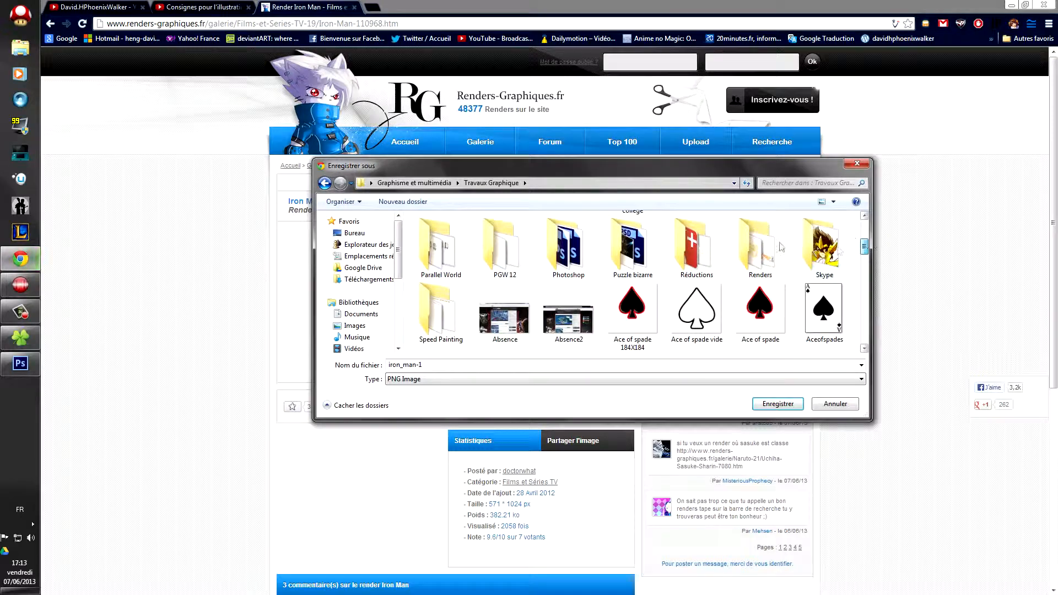
{"action": "double_click", "coordinate": [761, 248]}
{"action": "left_click", "coordinate": [777, 403]}
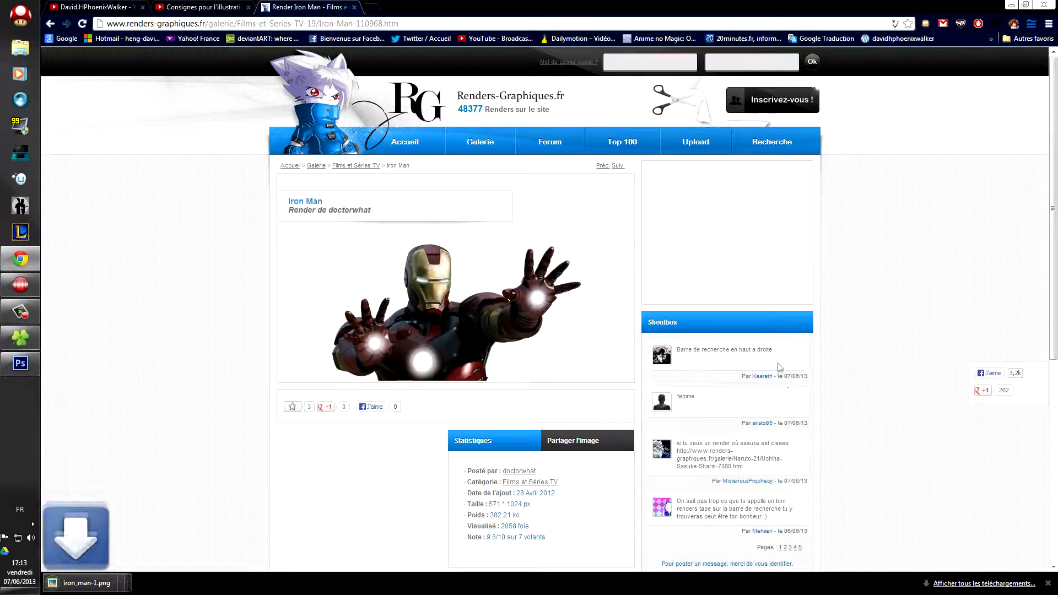
Step: Back in Photoshop, open the iron_man-1.png image
{"action": "left_click", "coordinate": [20, 363]}
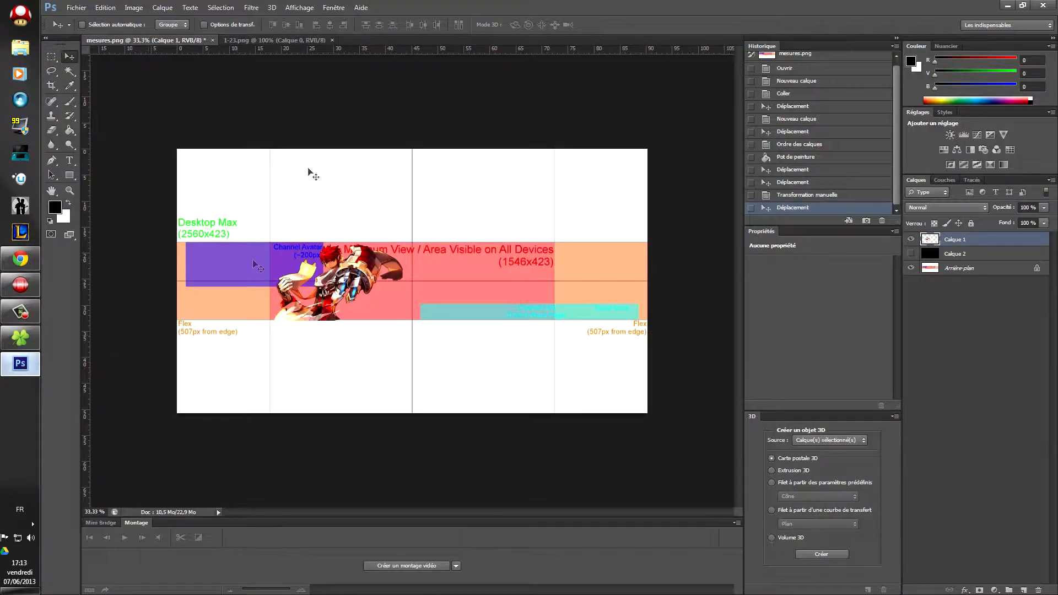
{"action": "left_click", "coordinate": [73, 9]}
{"action": "left_click", "coordinate": [84, 29]}
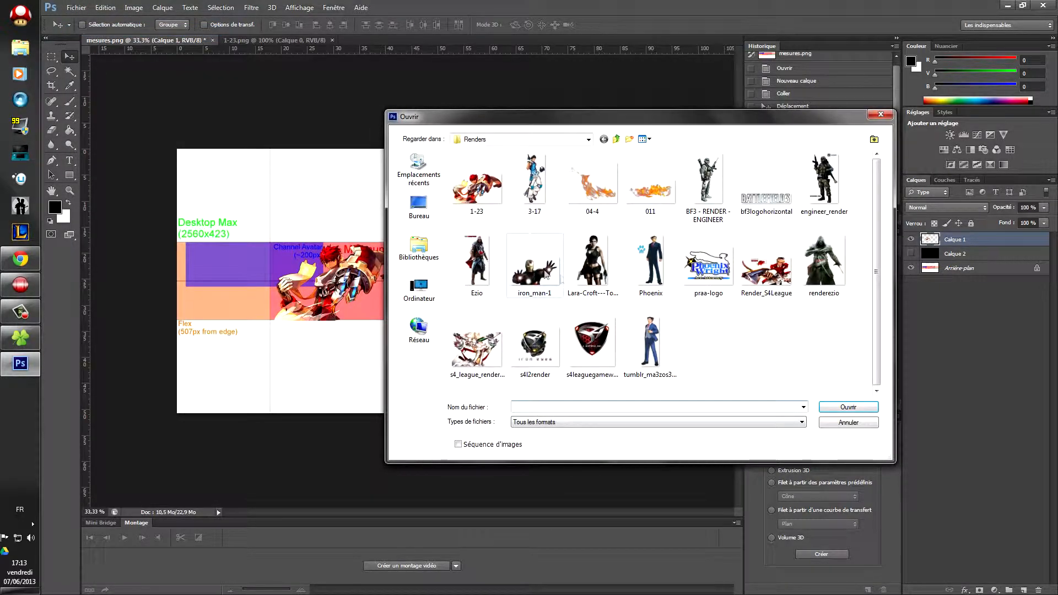
{"action": "double_click", "coordinate": [547, 274]}
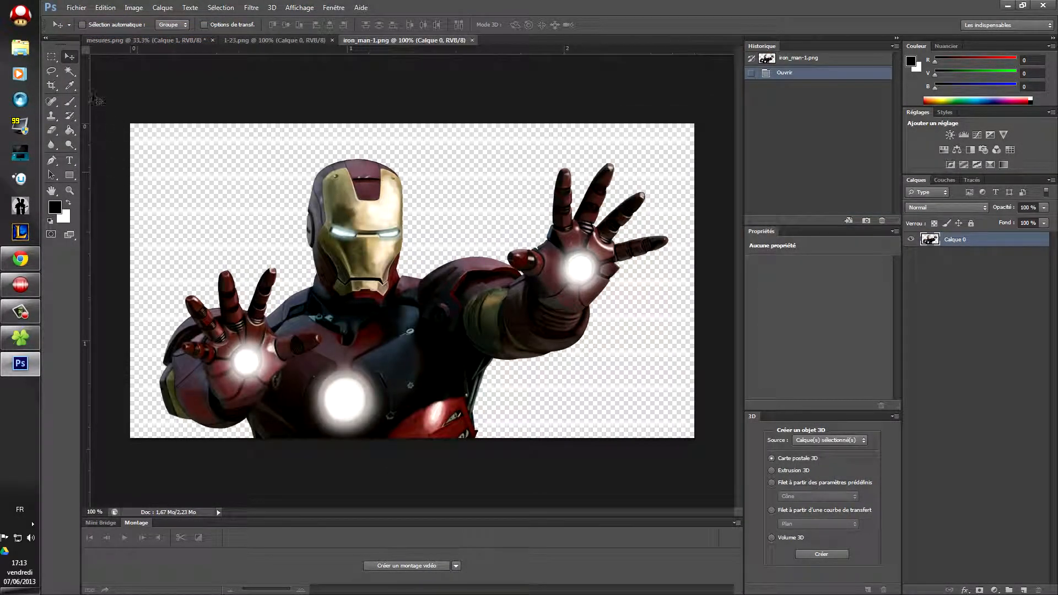
Step: Select all of Iron Man, copy, paste into mesures.png, and place him right of the character
{"action": "left_click", "coordinate": [69, 71]}
{"action": "right_click", "coordinate": [211, 197]}
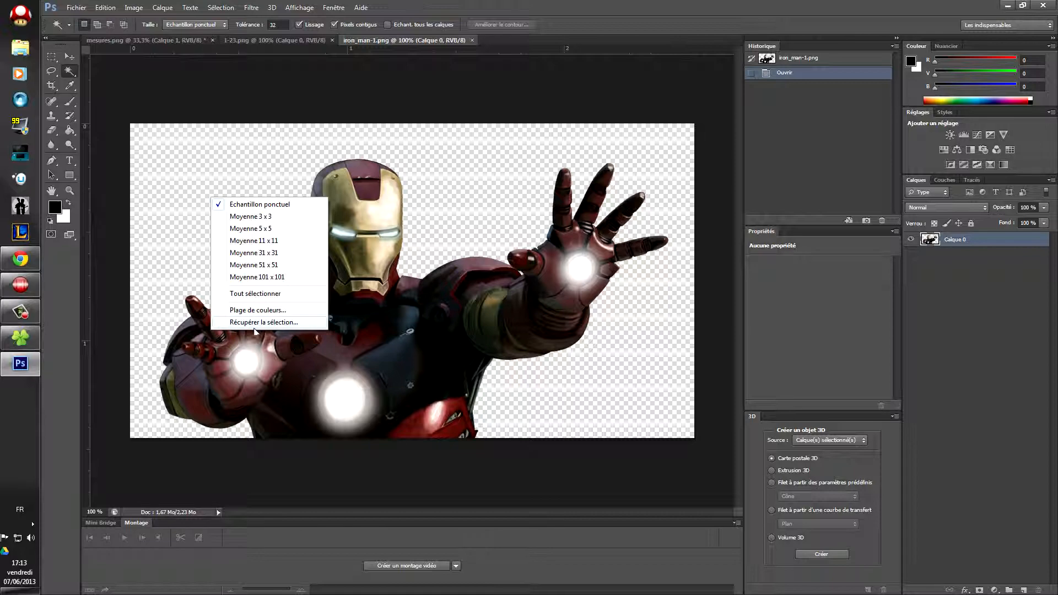
{"action": "left_click", "coordinate": [240, 294]}
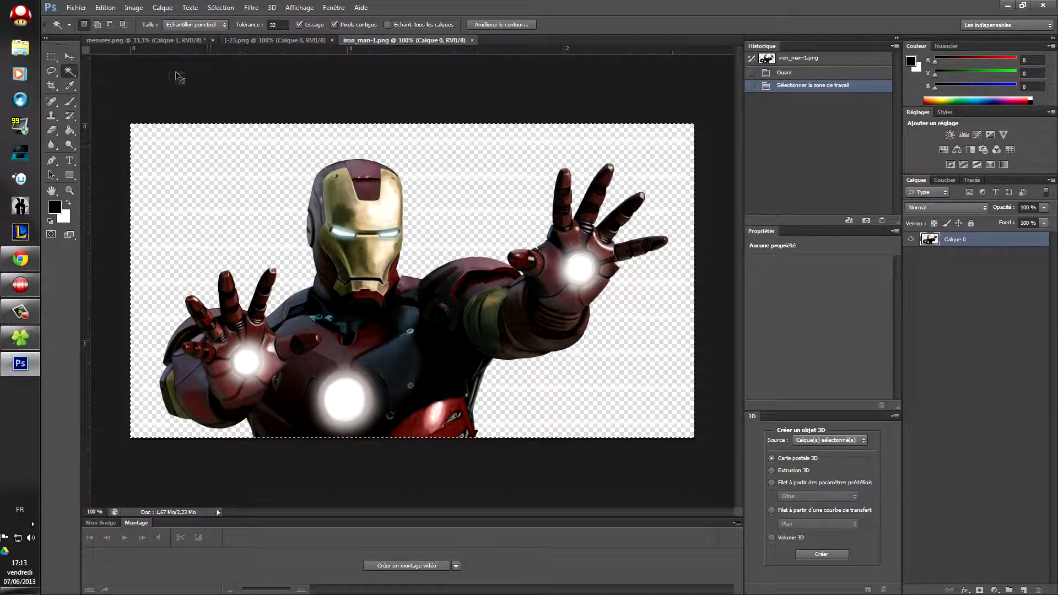
{"action": "key", "text": "ctrl+c"}
{"action": "left_click", "coordinate": [150, 38]}
{"action": "key", "text": "ctrl+v"}
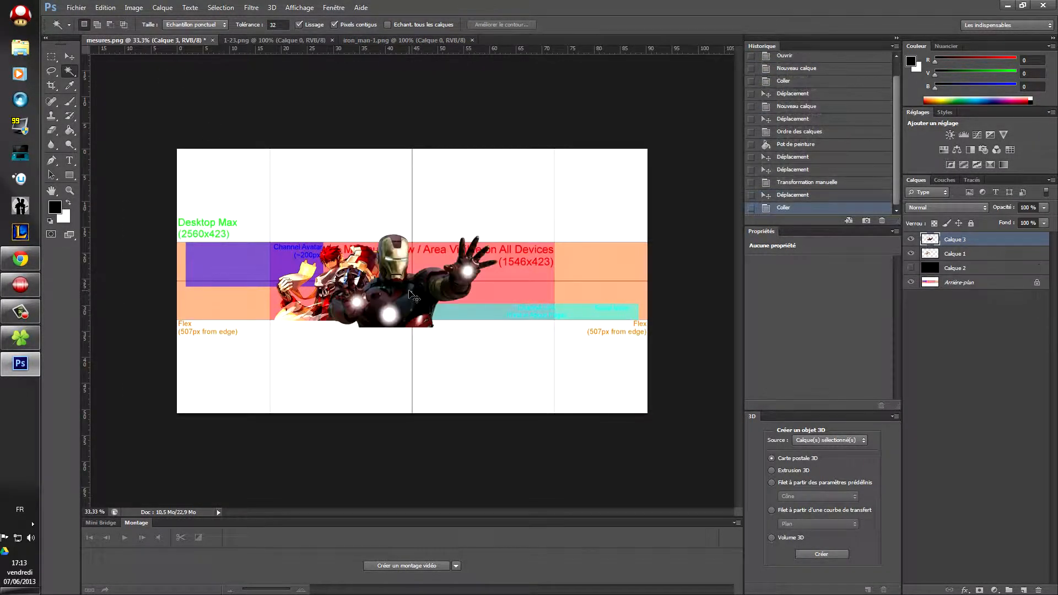
{"action": "left_click", "coordinate": [69, 56]}
{"action": "left_click_drag", "start_coordinate": [348, 297], "coordinate": [458, 291]}
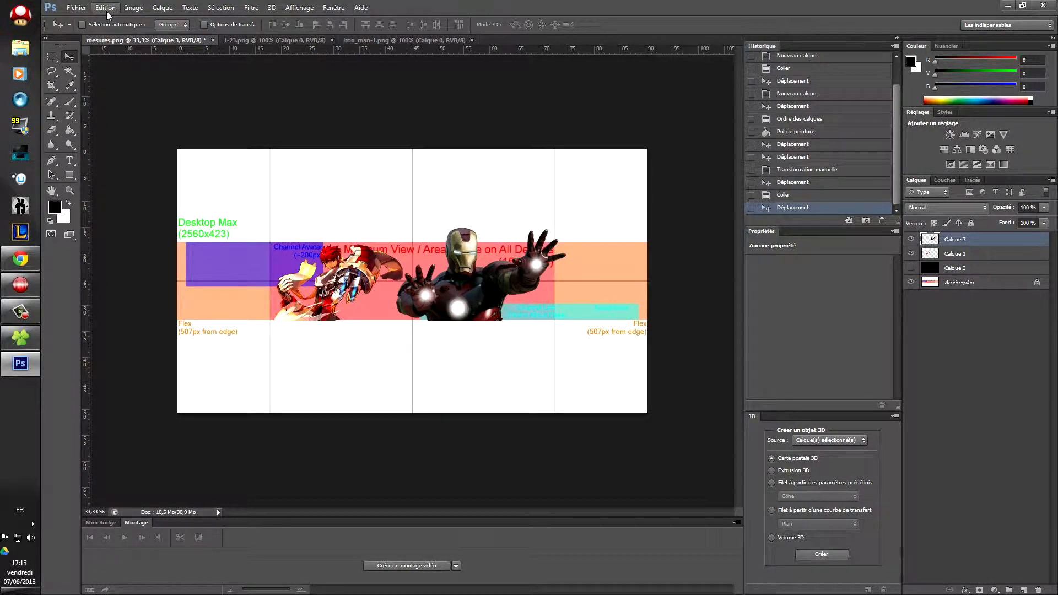
Step: Free-transform the Iron Man layer, try a vertical flip, then undo it
{"action": "left_click", "coordinate": [80, 9]}
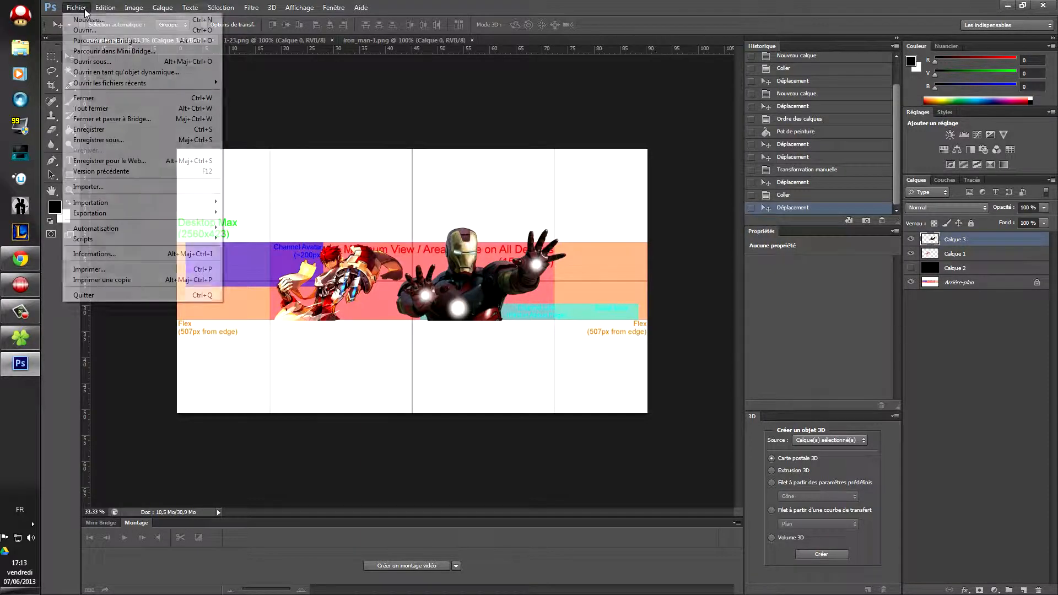
{"action": "left_click", "coordinate": [81, 9]}
{"action": "left_click", "coordinate": [105, 7]}
{"action": "left_click", "coordinate": [150, 212]}
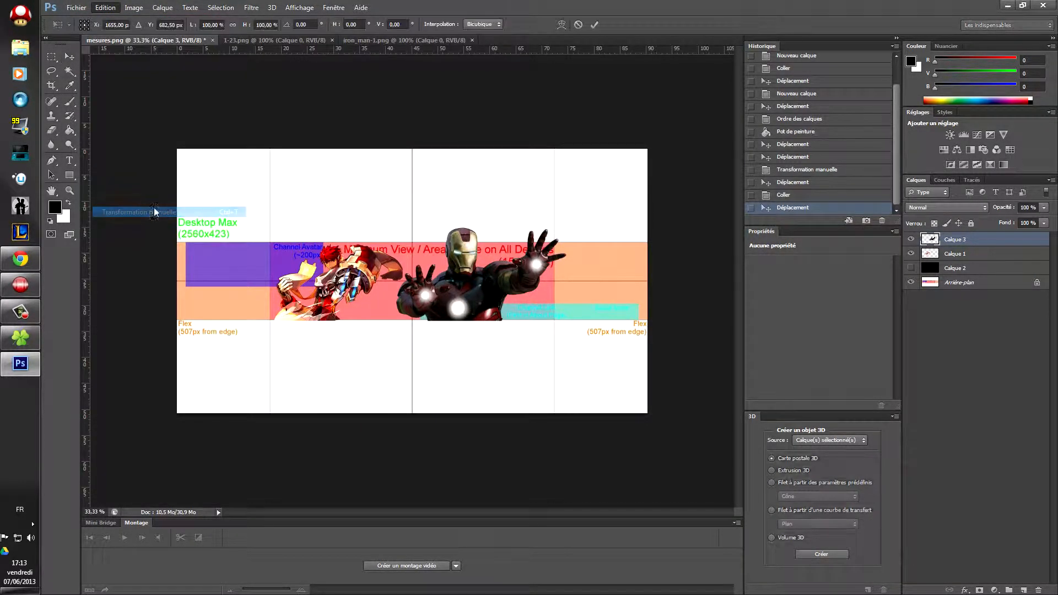
{"action": "left_click", "coordinate": [105, 8]}
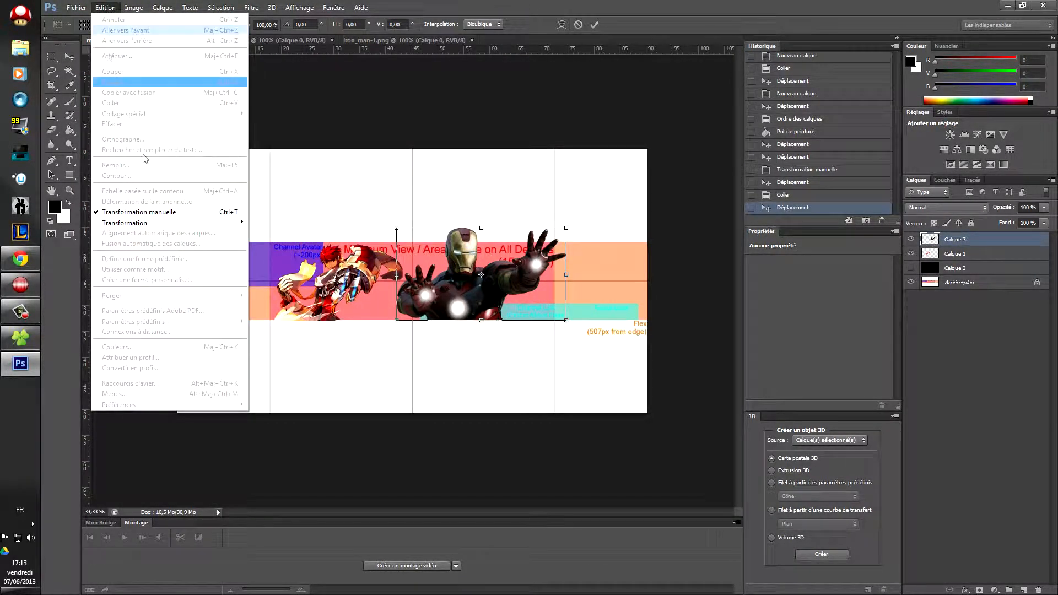
{"action": "mouse_move", "coordinate": [202, 225]}
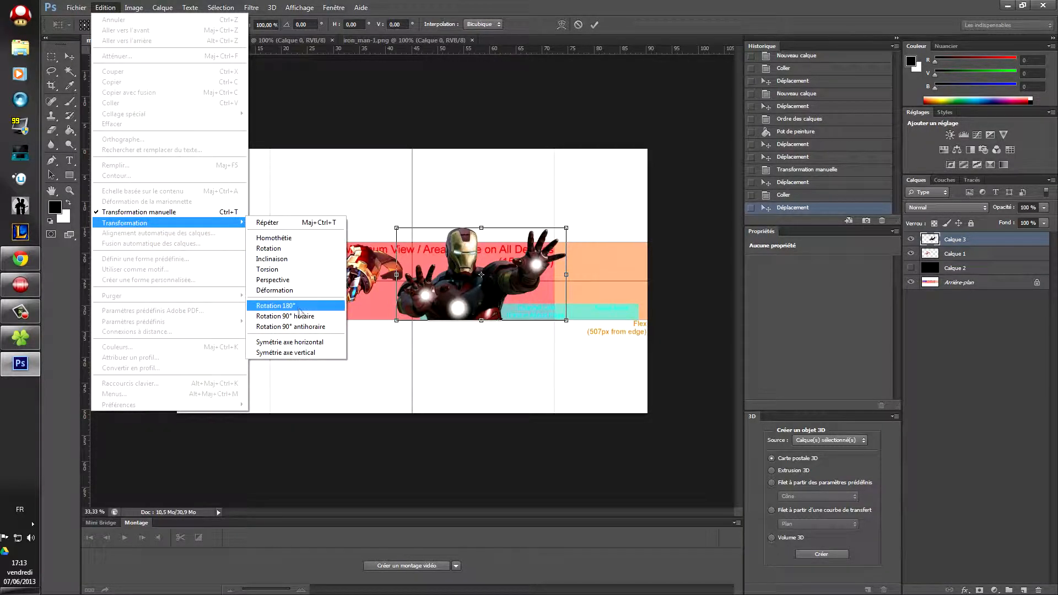
{"action": "left_click", "coordinate": [299, 353]}
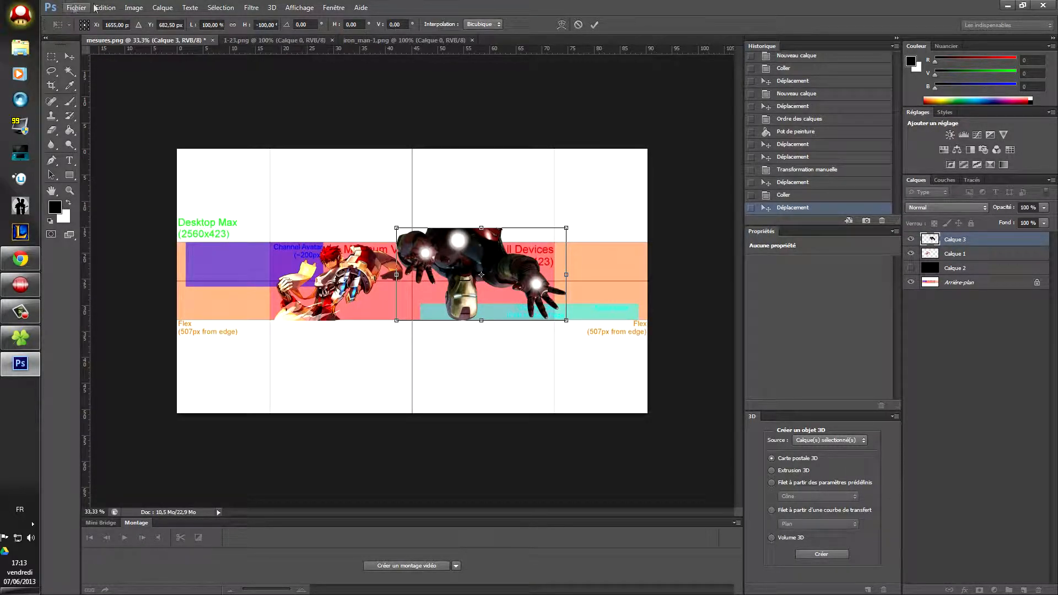
{"action": "key", "text": "ctrl+z"}
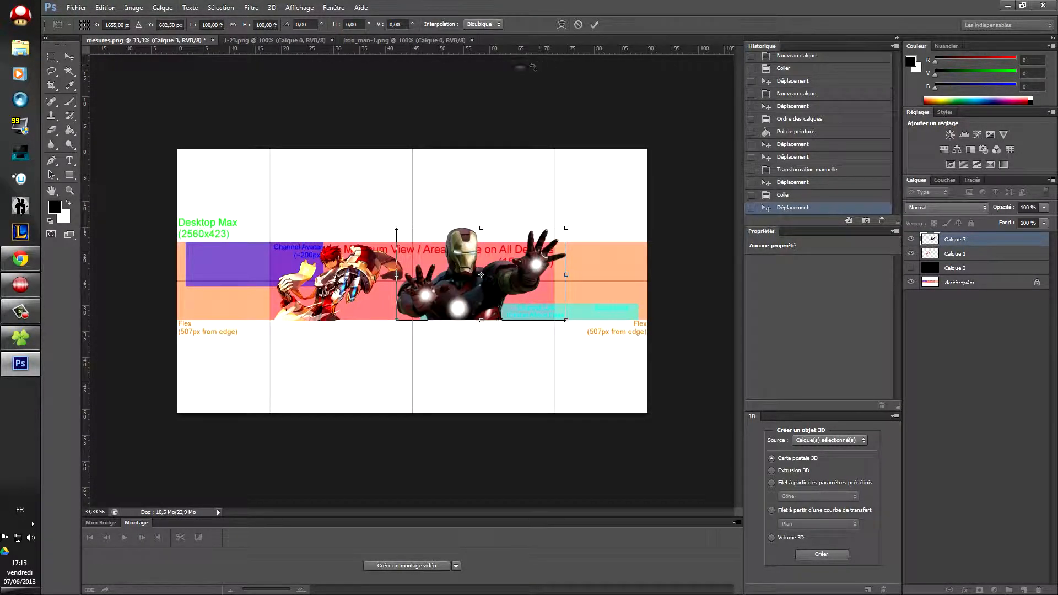
Step: Mirror Iron Man with Symétrie axe horizontal, commit, and nudge him slightly
{"action": "left_click", "coordinate": [105, 7]}
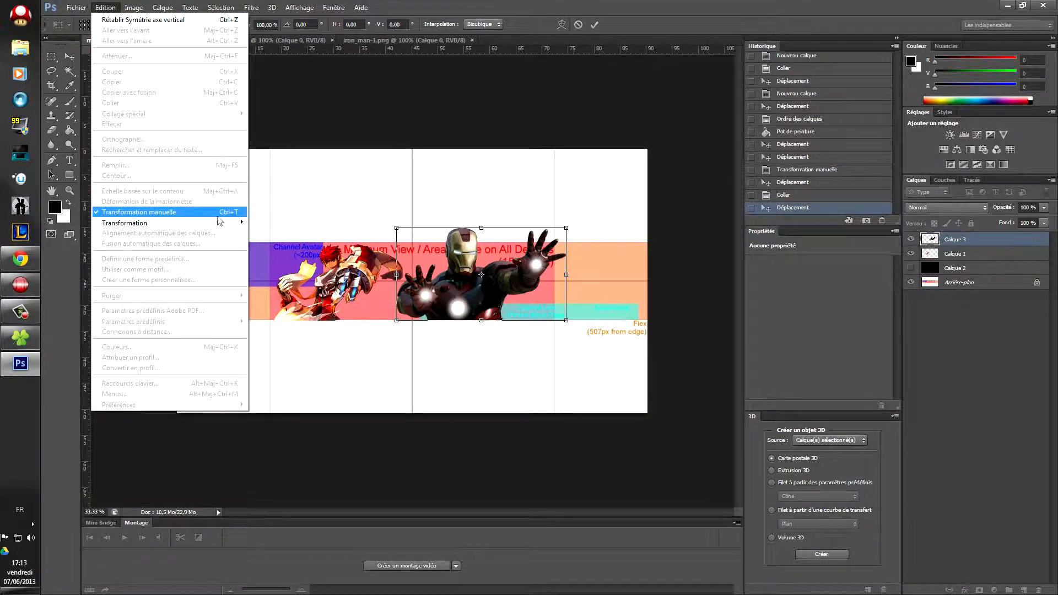
{"action": "mouse_move", "coordinate": [228, 222]}
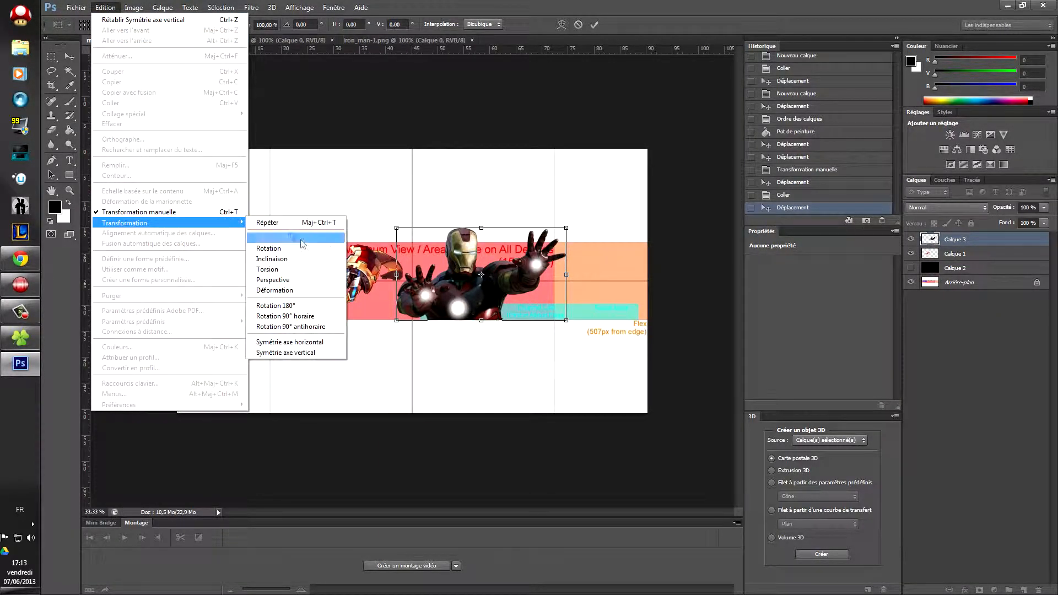
{"action": "left_click", "coordinate": [315, 344]}
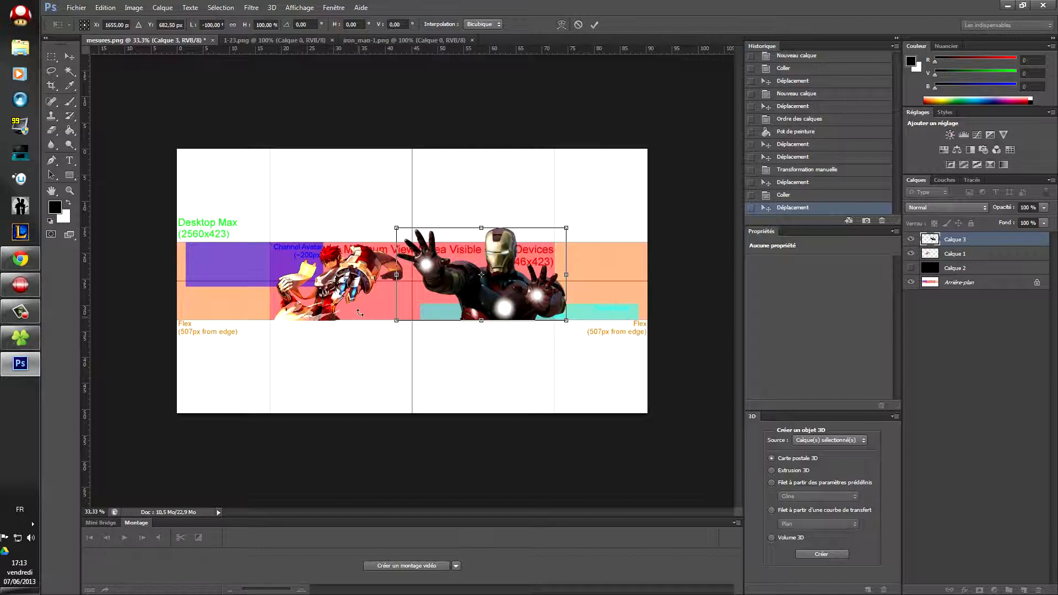
{"action": "left_click", "coordinate": [594, 25]}
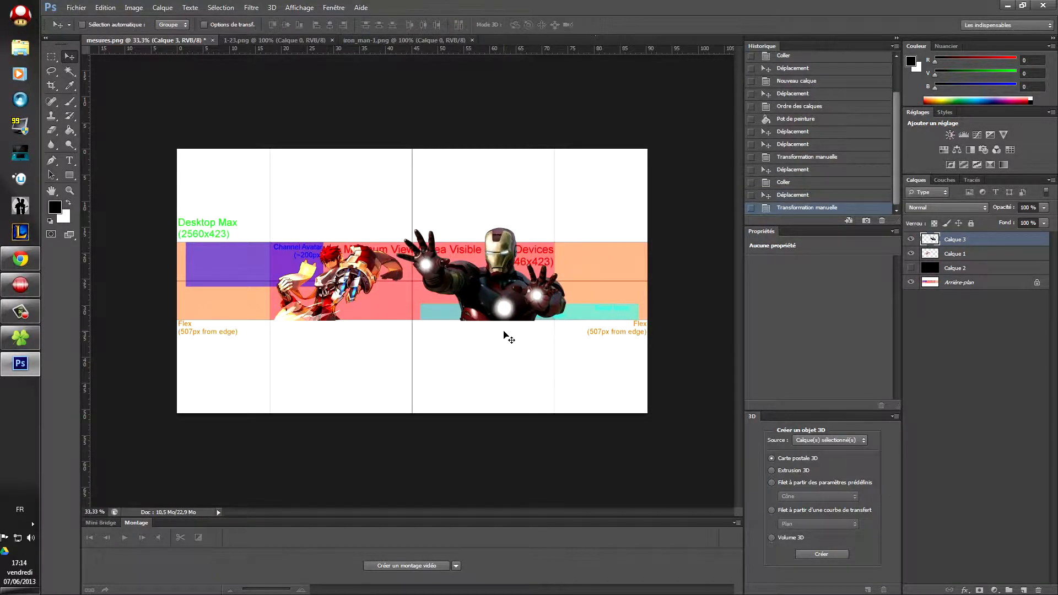
{"action": "mouse_move", "coordinate": [496, 304]}
{"action": "left_mouse_down"}
{"action": "mouse_move", "coordinate": [518, 303]}
{"action": "mouse_move", "coordinate": [494, 302]}
{"action": "left_mouse_up"}
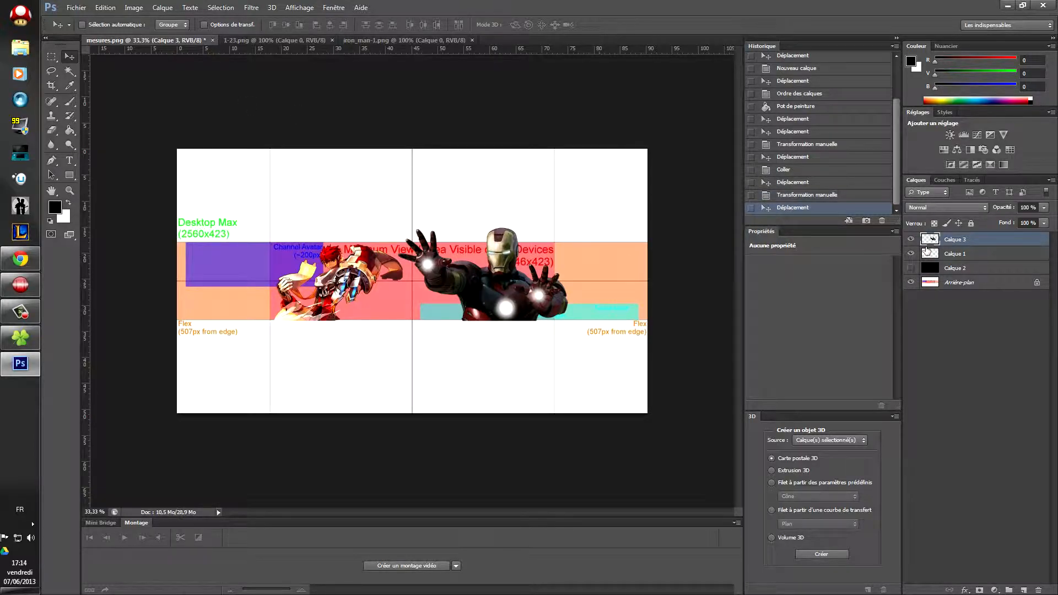
Step: Scale Iron Man to 83,04 % width and height and move him left beside the character
{"action": "left_click", "coordinate": [105, 7]}
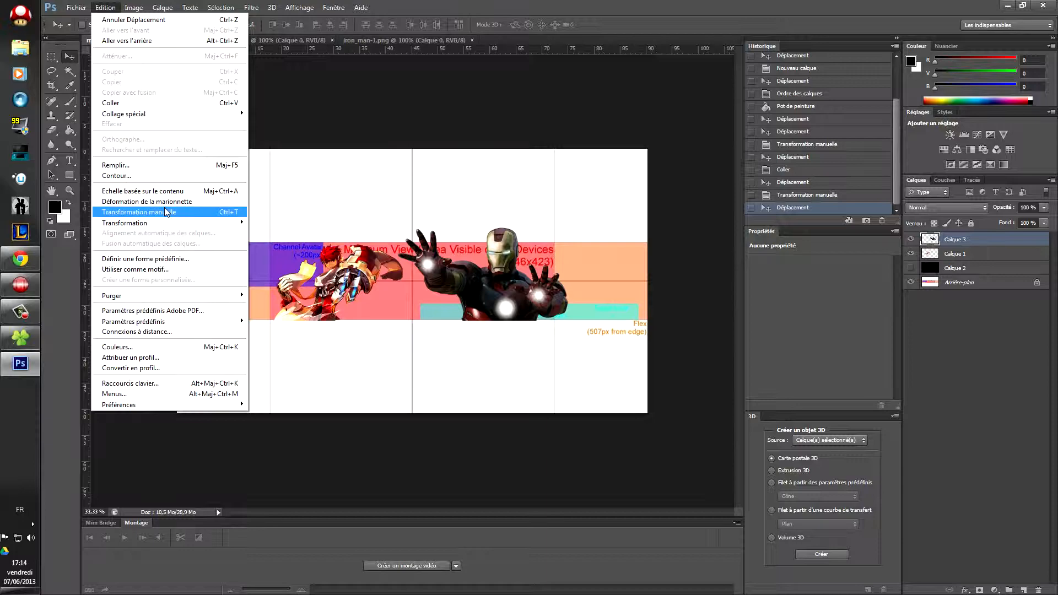
{"action": "left_click", "coordinate": [166, 211]}
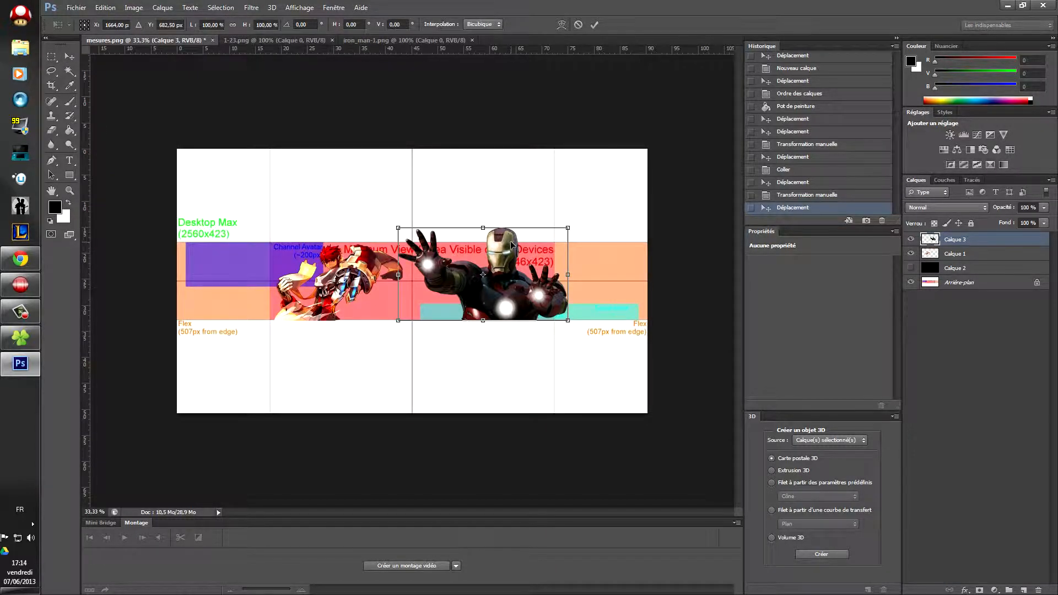
{"action": "left_click_drag", "start_coordinate": [520, 225], "coordinate": [517, 238]}
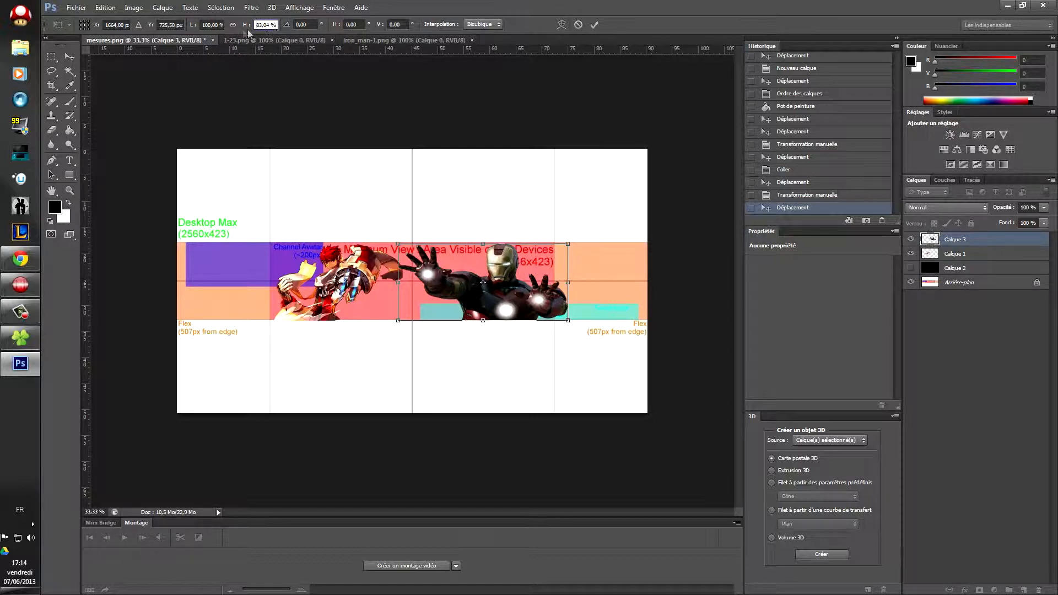
{"action": "right_click", "coordinate": [268, 27]}
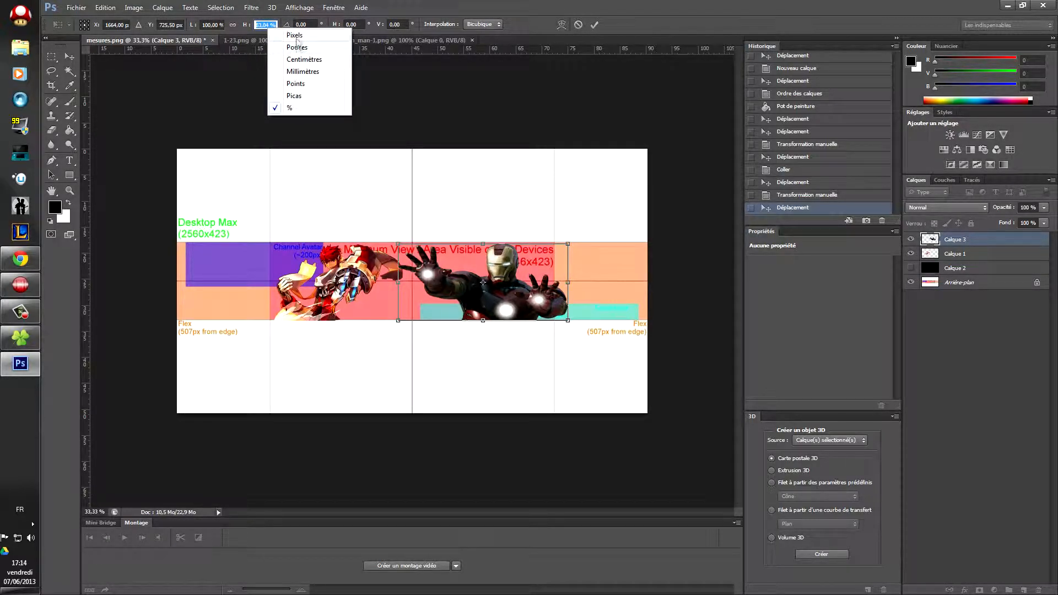
{"action": "left_click", "coordinate": [259, 22]}
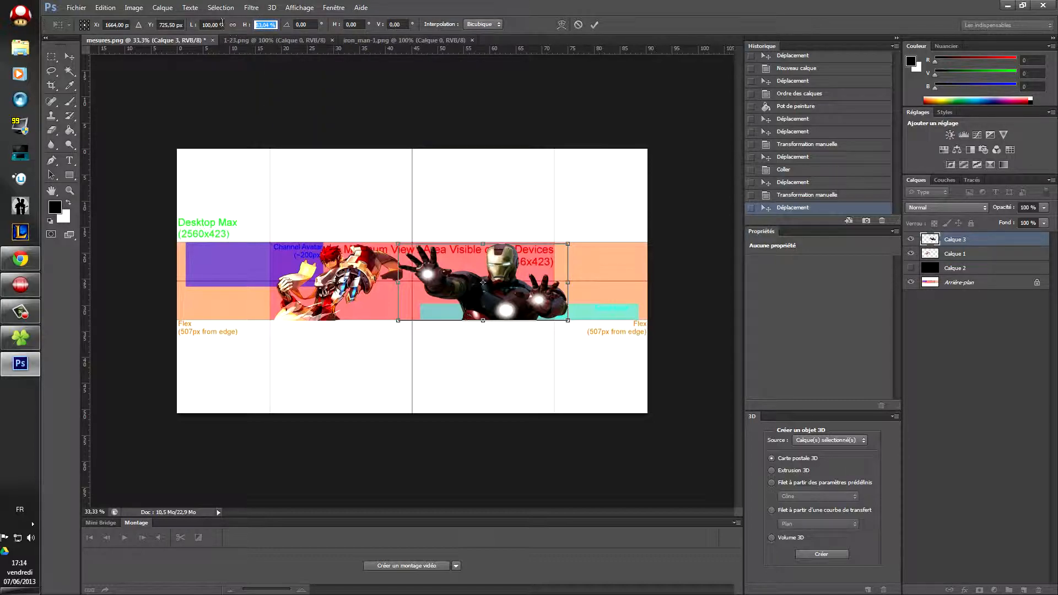
{"action": "left_click", "coordinate": [204, 25]}
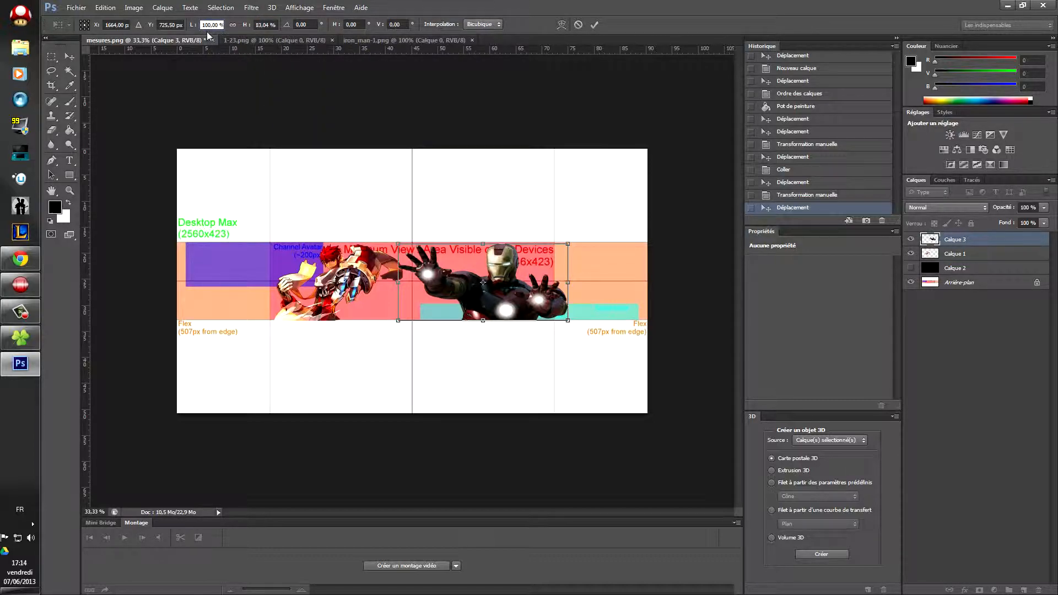
{"action": "key", "text": "ctrl+v"}
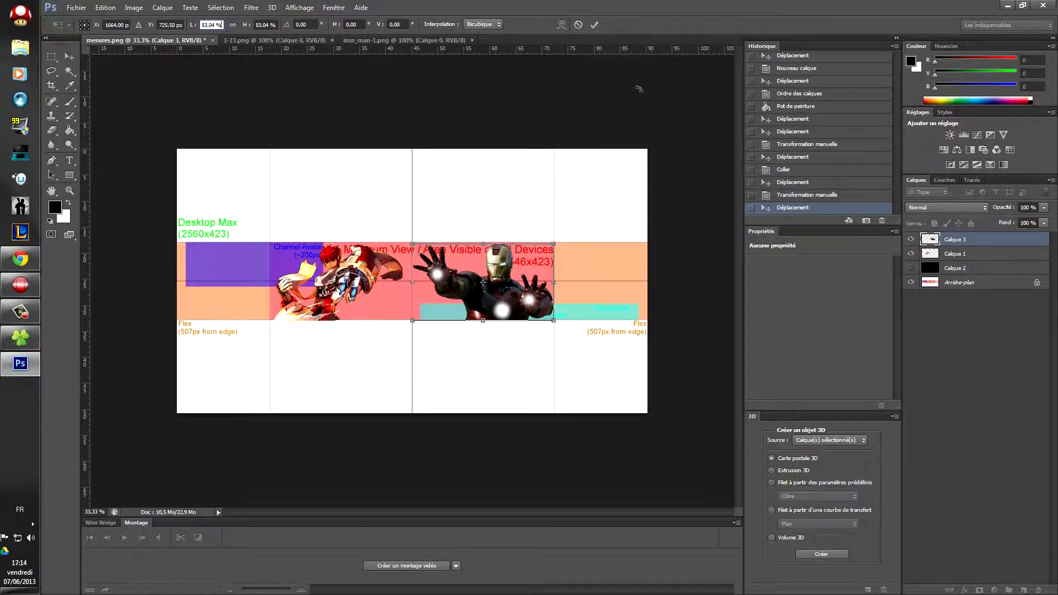
{"action": "left_click", "coordinate": [594, 26]}
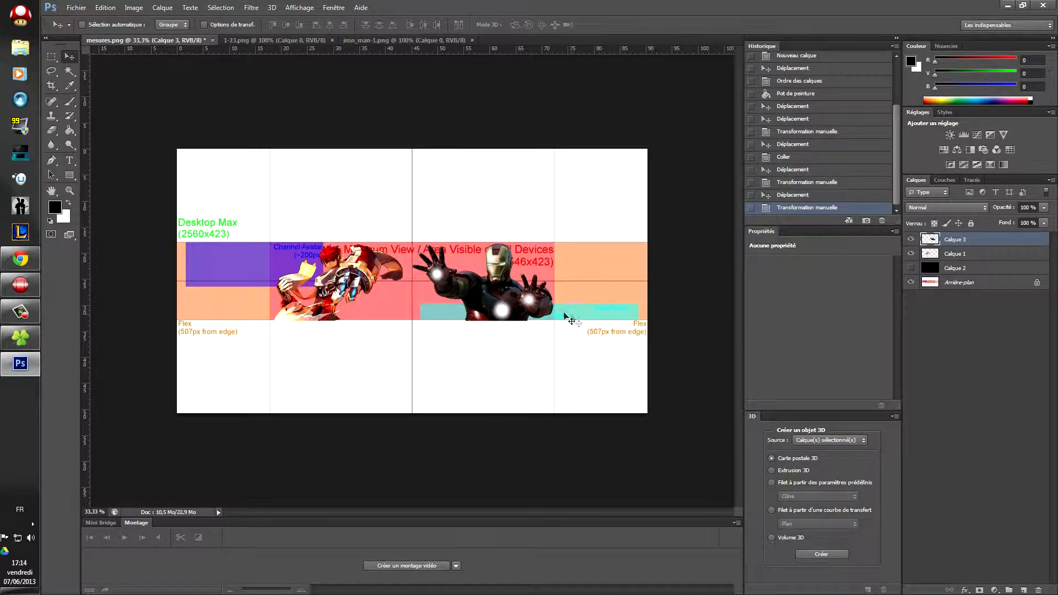
{"action": "left_click_drag", "start_coordinate": [497, 288], "coordinate": [443, 290]}
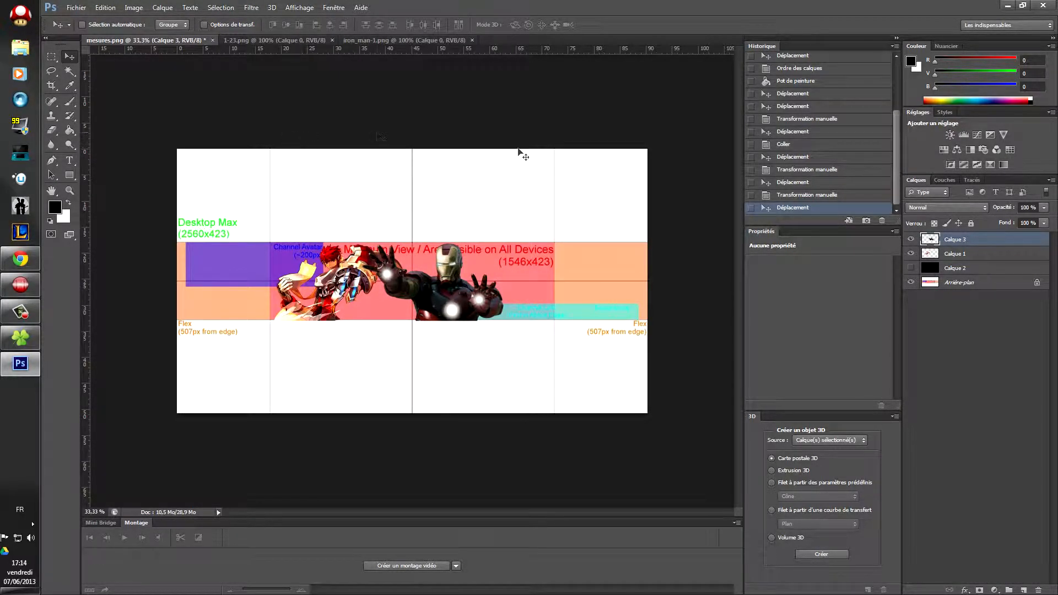
Step: Open 011.png, select all and copy the fire, and paste it into the banner
{"action": "left_click", "coordinate": [76, 7]}
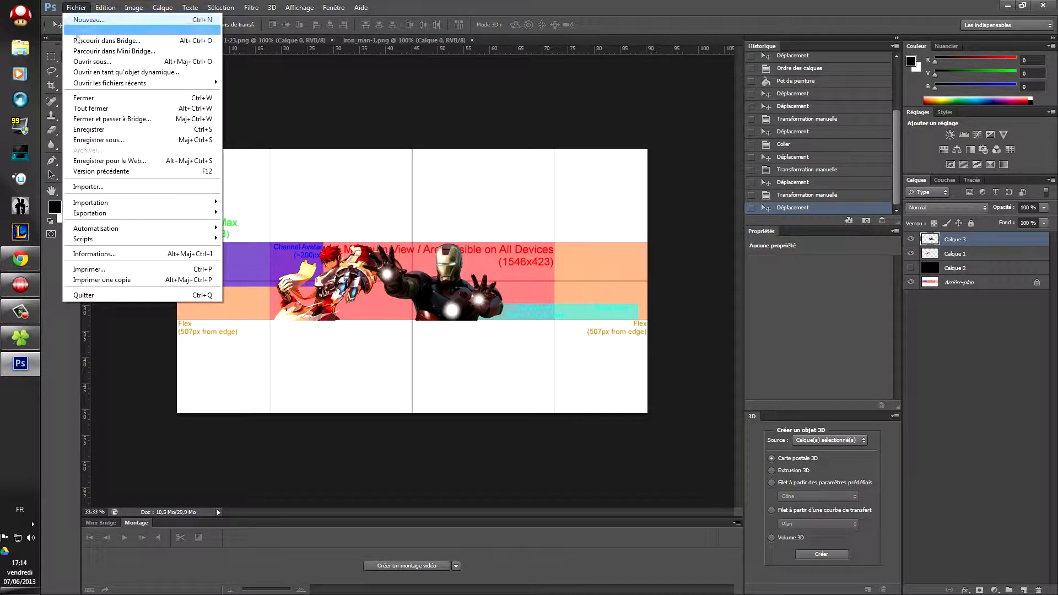
{"action": "left_click", "coordinate": [81, 31]}
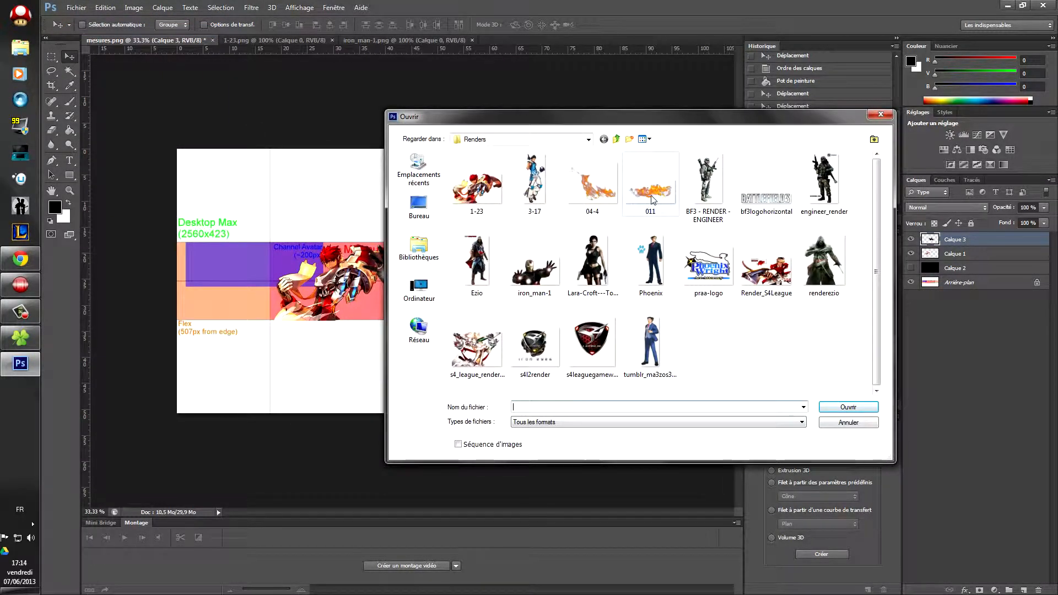
{"action": "double_click", "coordinate": [651, 192]}
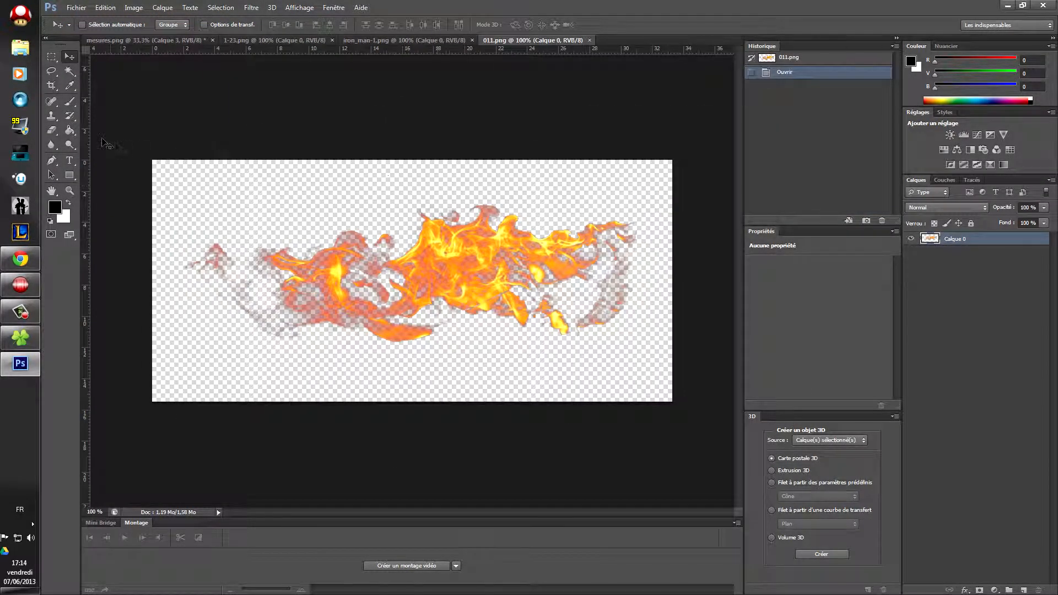
{"action": "left_click", "coordinate": [69, 71]}
{"action": "right_click", "coordinate": [258, 191]}
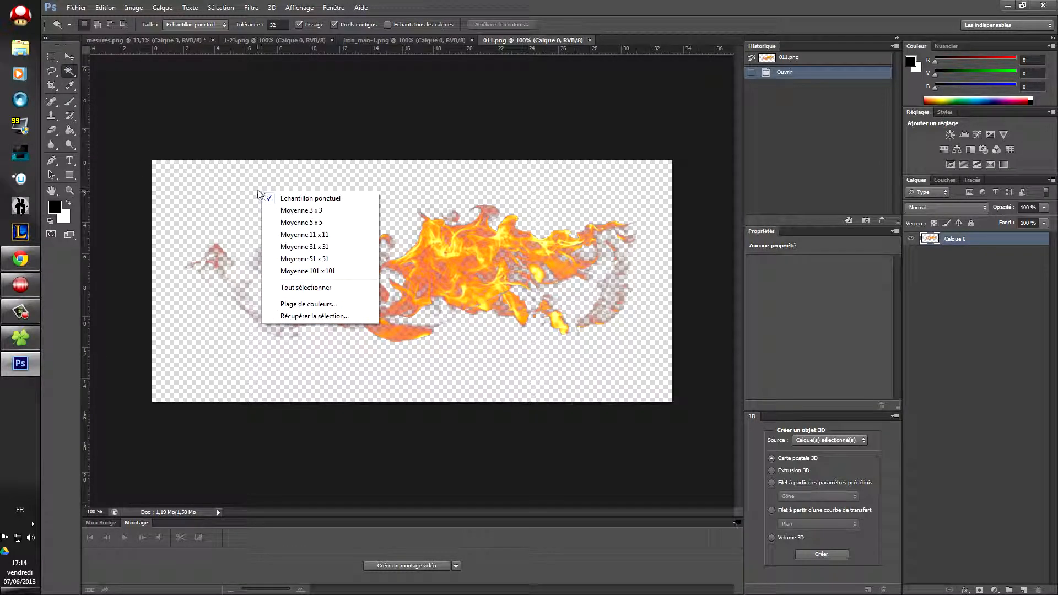
{"action": "left_click", "coordinate": [304, 287]}
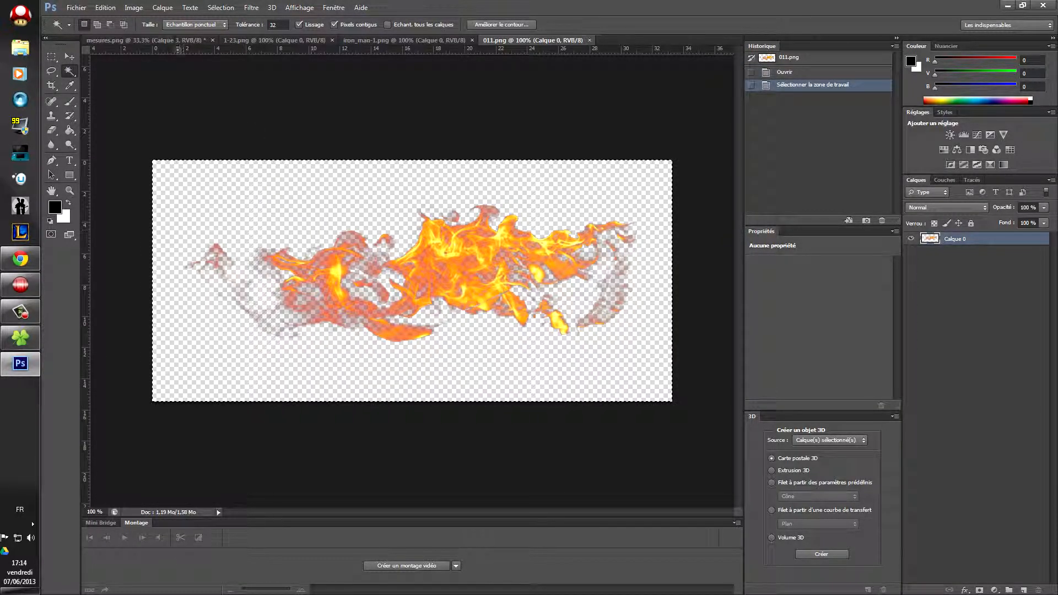
{"action": "key", "text": "ctrl+c"}
{"action": "left_click", "coordinate": [137, 41]}
{"action": "key", "text": "ctrl+v"}
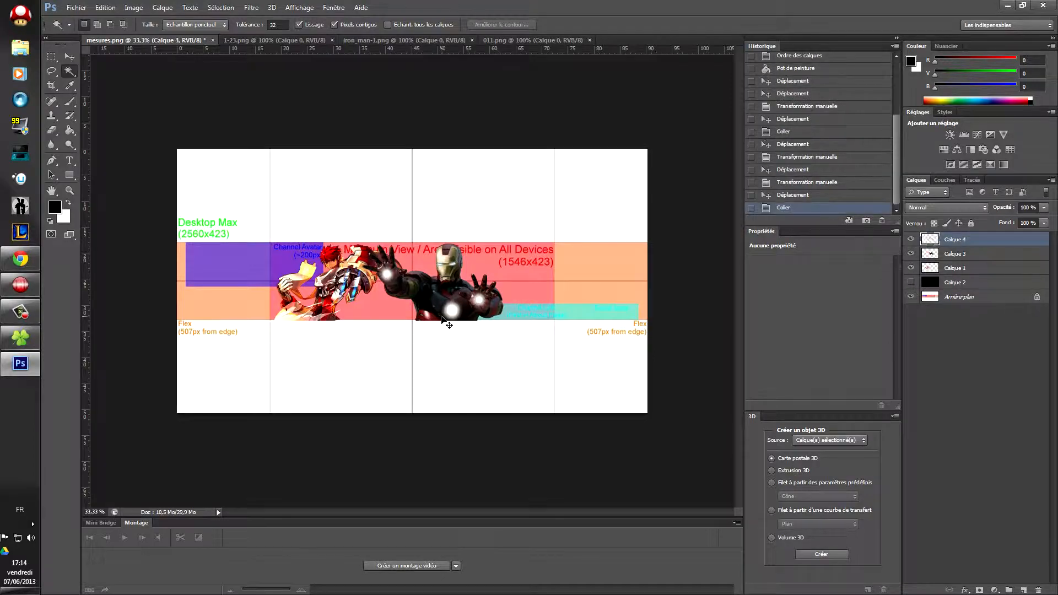
Step: Paste more fire copies and arrange Calques 5–7 along the bottom under both characters
{"action": "key", "text": "v"}
{"action": "left_click_drag", "start_coordinate": [405, 285], "coordinate": [323, 326]}
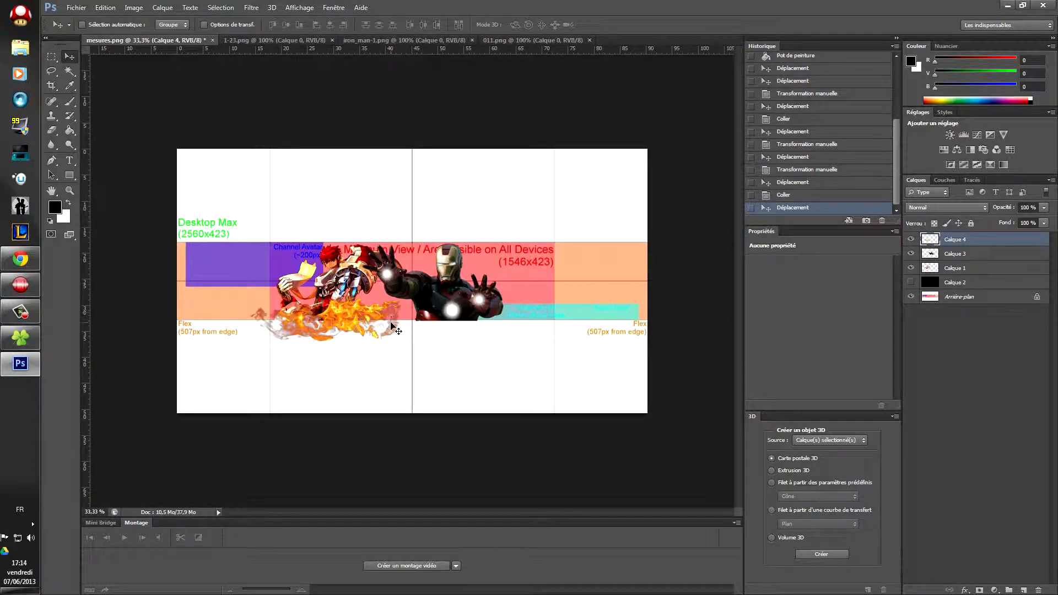
{"action": "key", "text": "ctrl+v"}
{"action": "key", "text": "ctrl+v"}
{"action": "key", "text": "ctrl+v"}
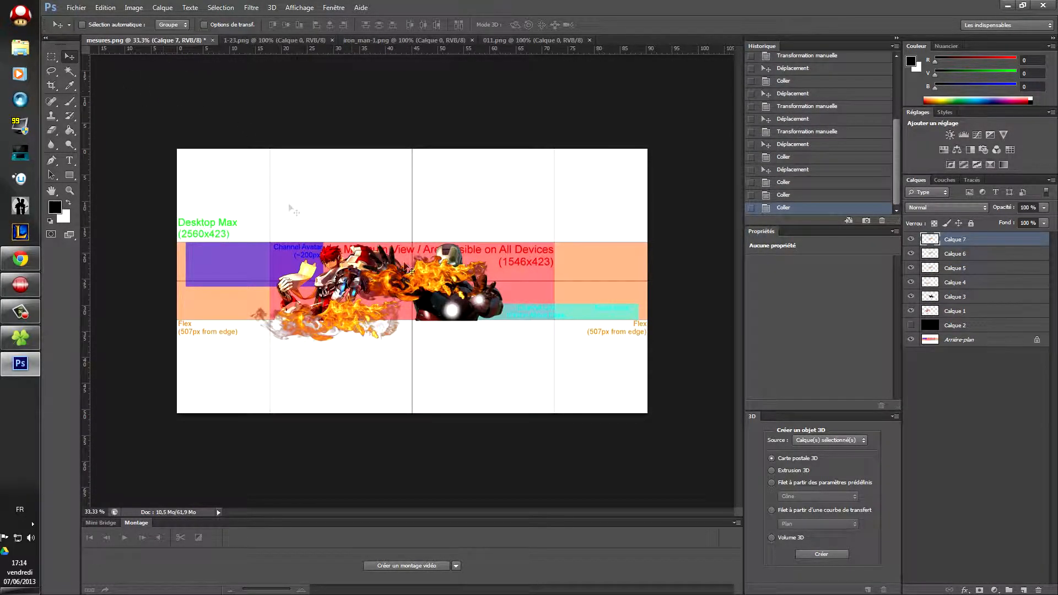
{"action": "left_click_drag", "start_coordinate": [411, 271], "coordinate": [401, 326]}
{"action": "left_click", "coordinate": [942, 255]}
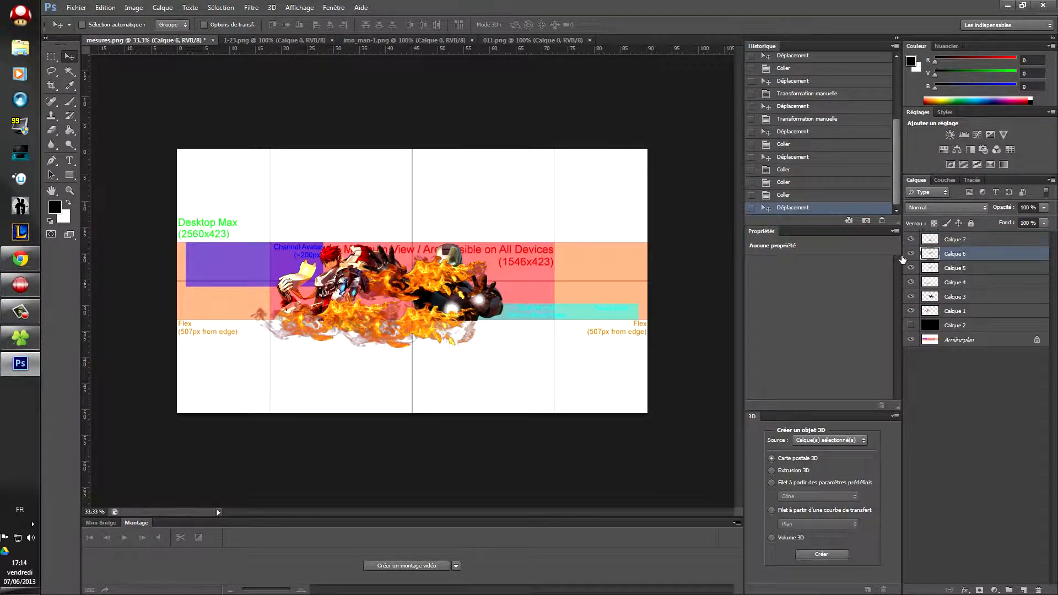
{"action": "left_click_drag", "start_coordinate": [428, 285], "coordinate": [489, 325]}
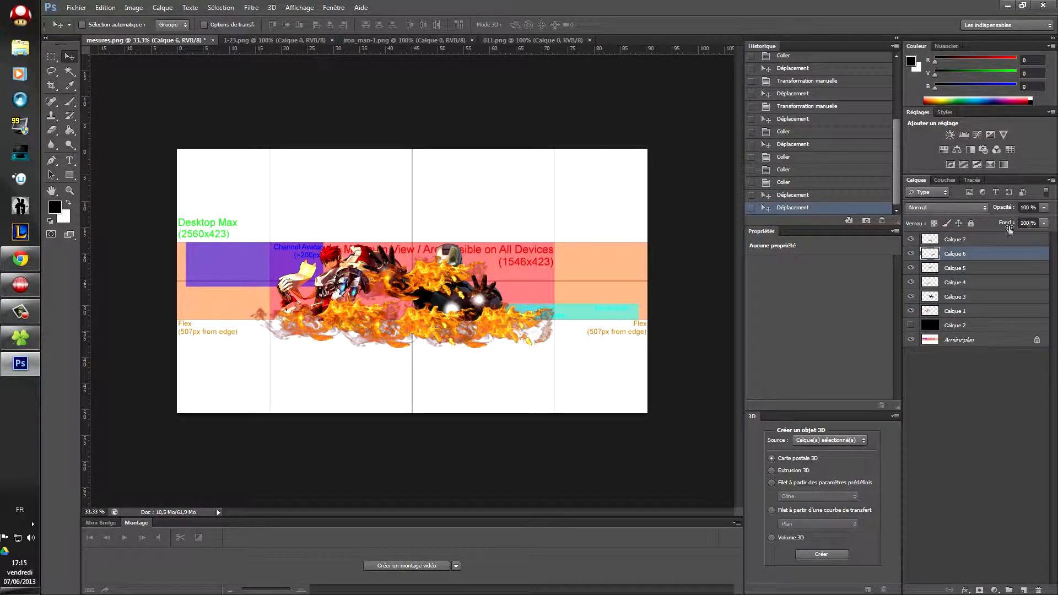
{"action": "left_click", "coordinate": [978, 246]}
{"action": "mouse_move", "coordinate": [416, 273]}
{"action": "left_mouse_down"}
{"action": "mouse_move", "coordinate": [521, 317]}
{"action": "mouse_move", "coordinate": [412, 273]}
{"action": "left_mouse_up"}
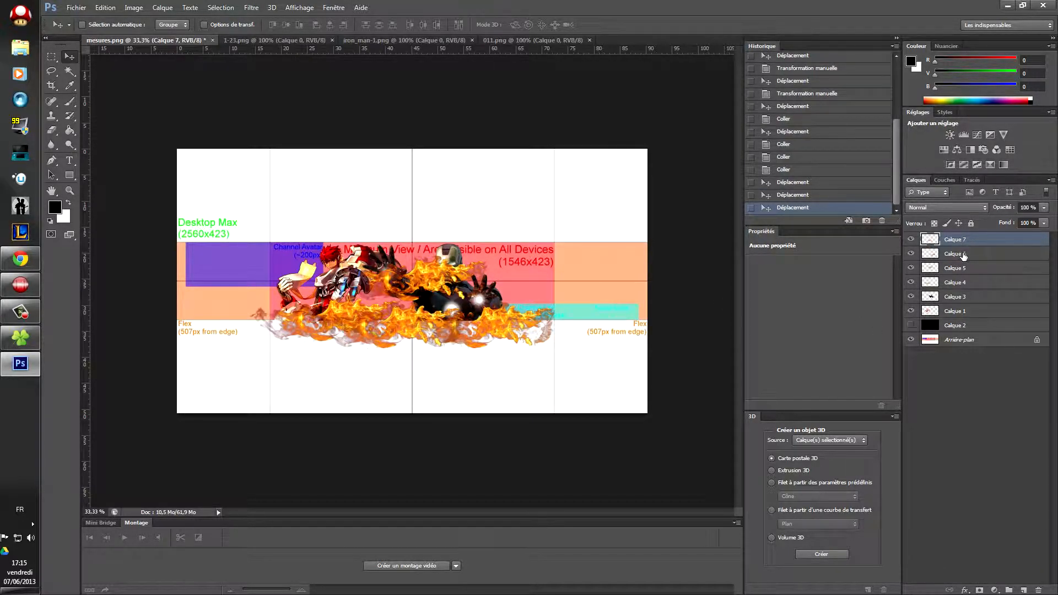
{"action": "left_click", "coordinate": [963, 256]}
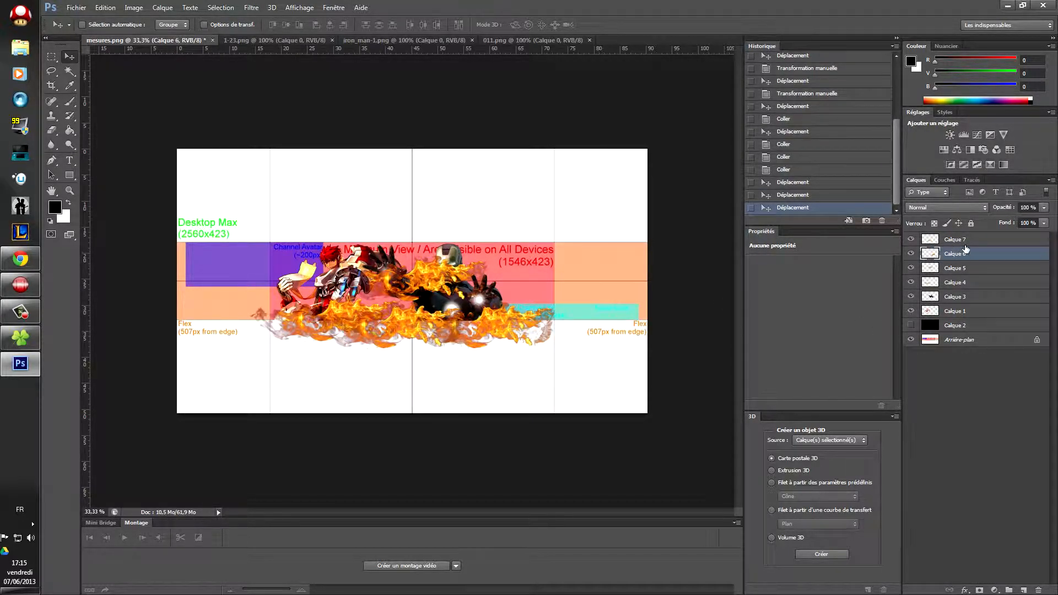
{"action": "left_click", "coordinate": [963, 242]}
{"action": "left_click_drag", "start_coordinate": [442, 262], "coordinate": [524, 329]}
{"action": "left_click", "coordinate": [964, 270]}
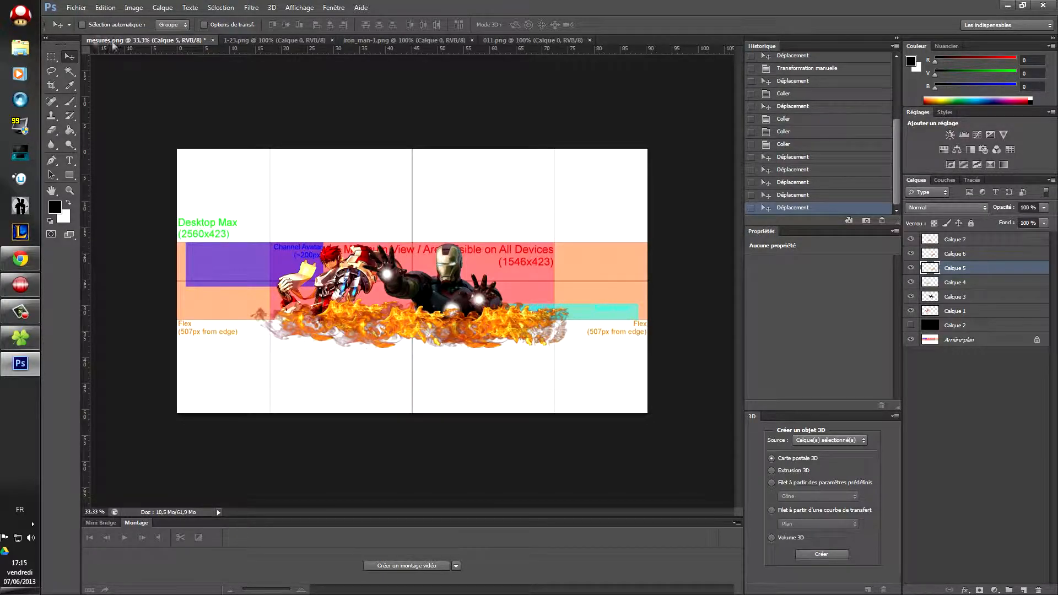
Step: Open 04-4.png and select the entire flame image
{"action": "left_click", "coordinate": [76, 7]}
{"action": "left_click", "coordinate": [82, 30]}
{"action": "double_click", "coordinate": [600, 186]}
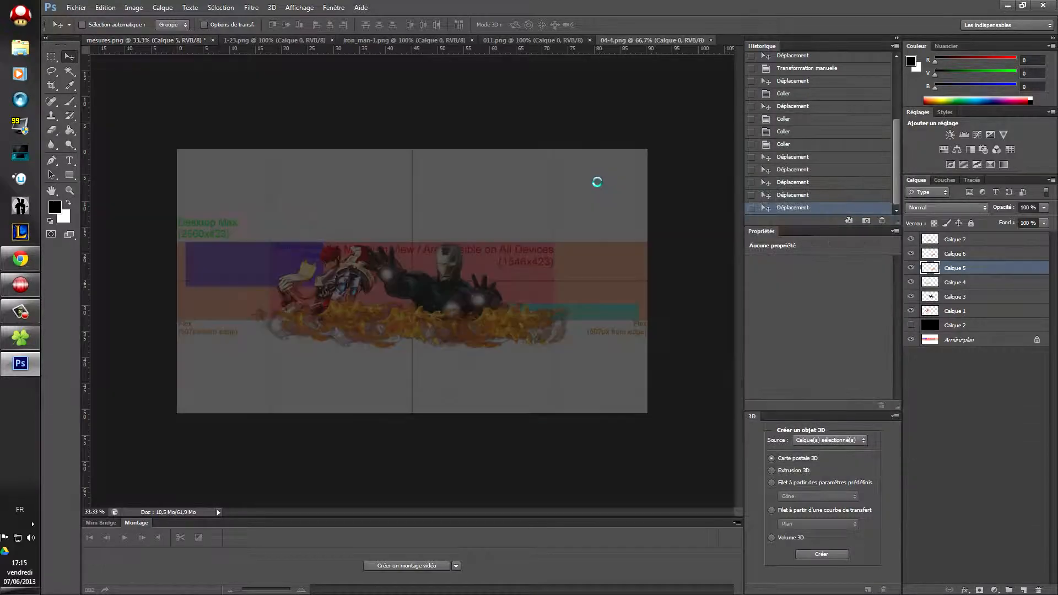
{"action": "left_click", "coordinate": [69, 70]}
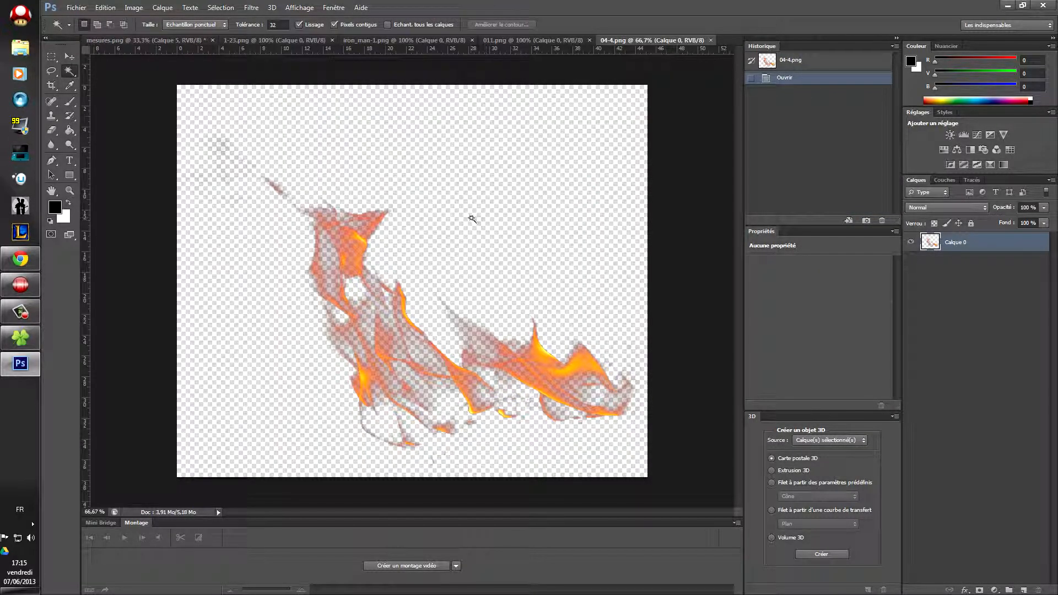
{"action": "right_click", "coordinate": [468, 215]}
{"action": "left_click", "coordinate": [502, 313]}
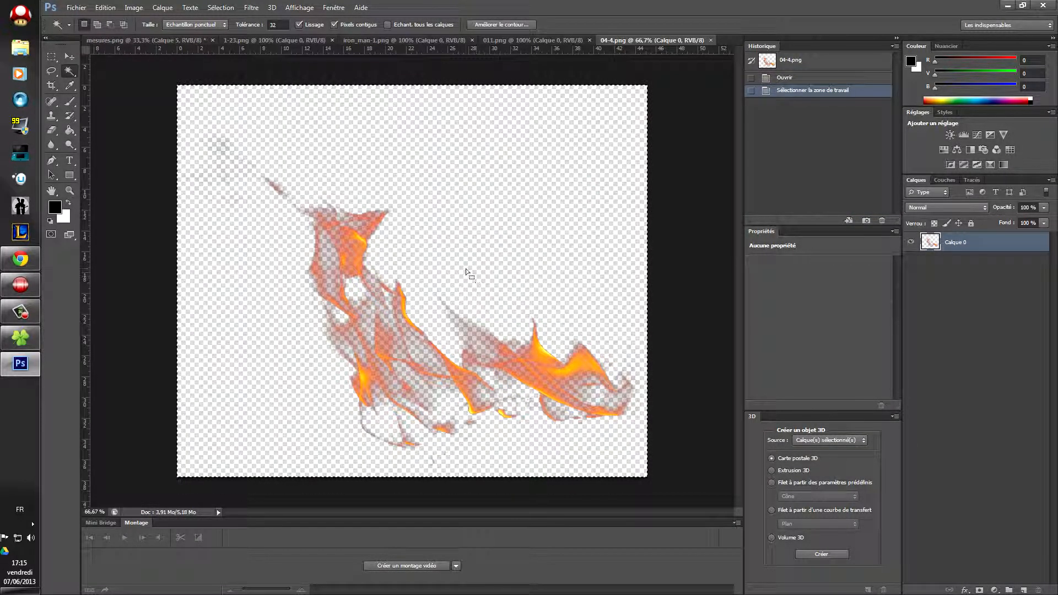
Step: Paste the flame into the banner left of the characters and show the black Calque 2
{"action": "left_click", "coordinate": [128, 44]}
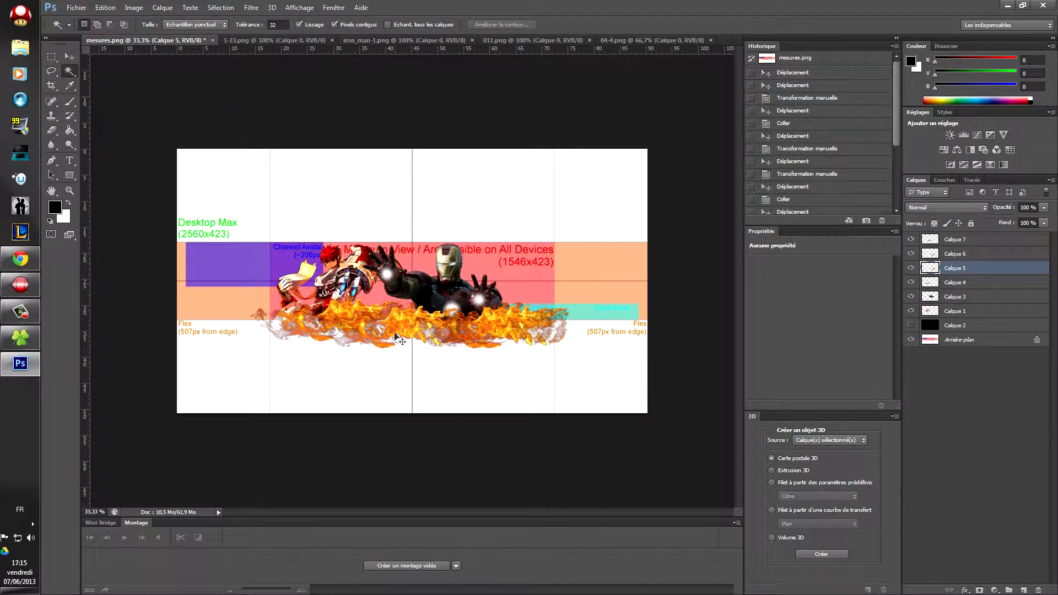
{"action": "key", "text": "ctrl+v"}
{"action": "key", "text": "v"}
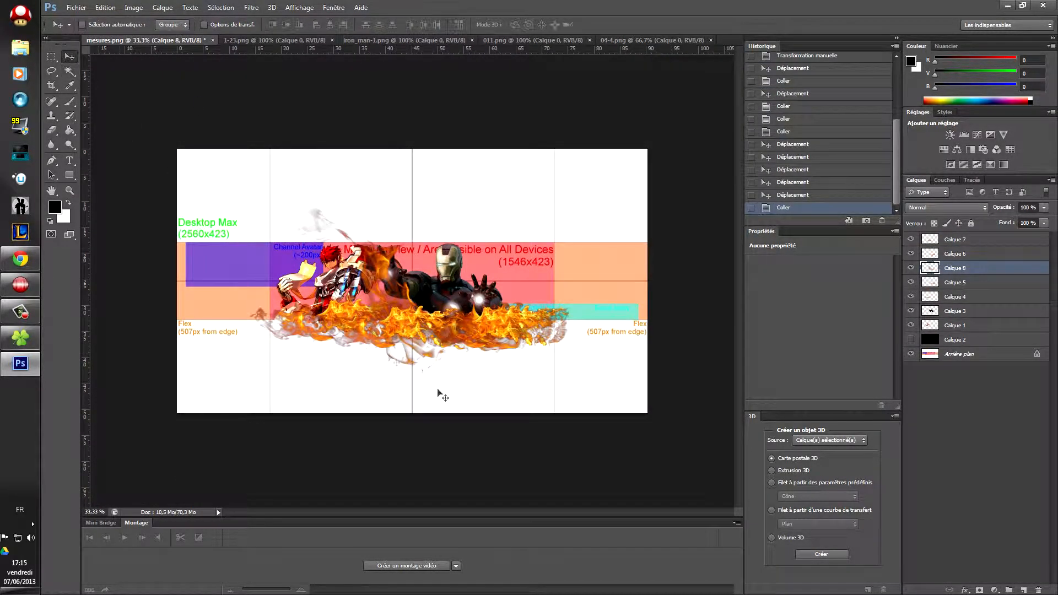
{"action": "left_click_drag", "start_coordinate": [376, 288], "coordinate": [248, 271]}
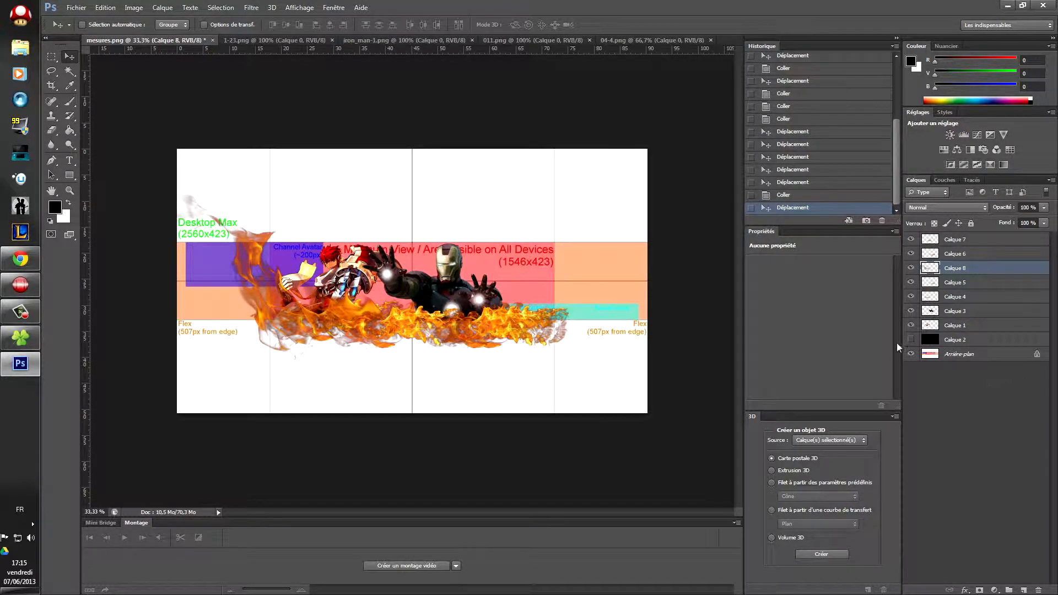
{"action": "left_click", "coordinate": [911, 340]}
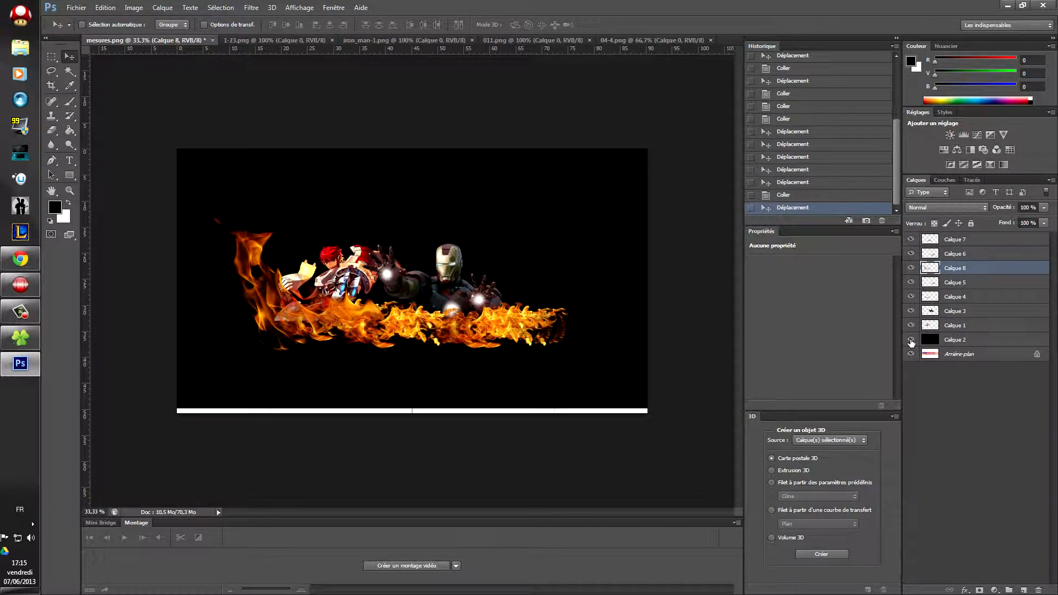
Step: Move the black Calque 2 layer down to cover the white bottom strip
{"action": "left_click", "coordinate": [947, 345]}
{"action": "left_click_drag", "start_coordinate": [495, 244], "coordinate": [495, 246]}
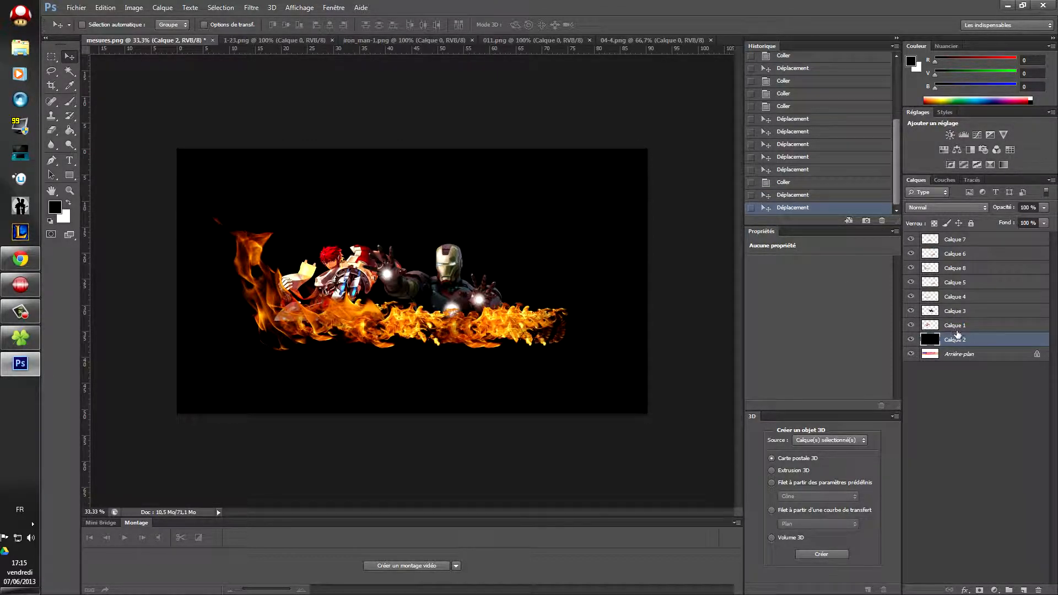
{"action": "left_click", "coordinate": [958, 327]}
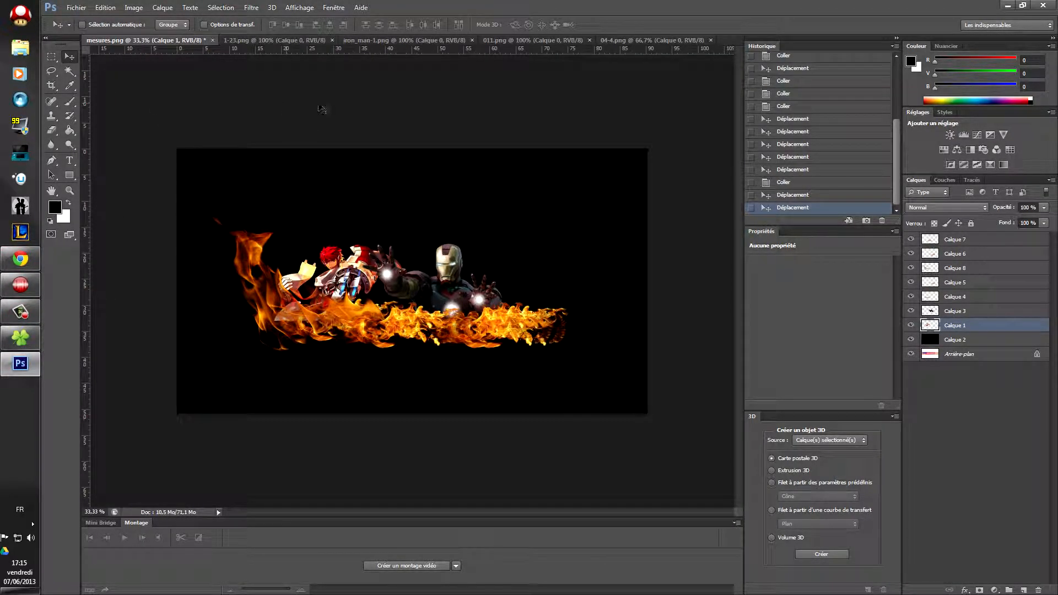
Step: Glance through the character, Iron Man and flame source images, returning to mesures.png
{"action": "left_click", "coordinate": [302, 40]}
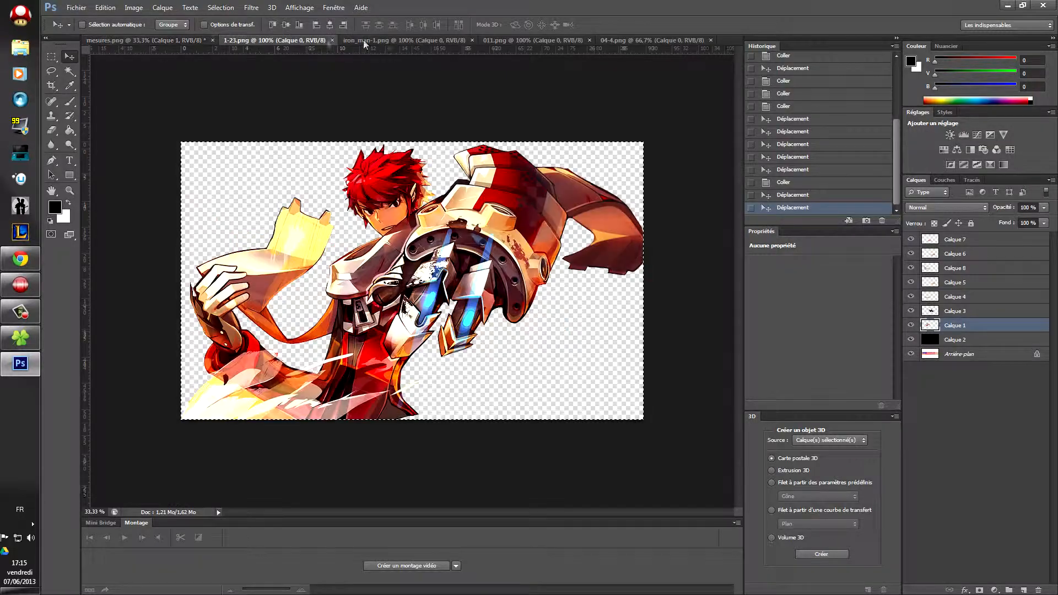
{"action": "left_click", "coordinate": [394, 40]}
{"action": "left_click", "coordinate": [490, 40]}
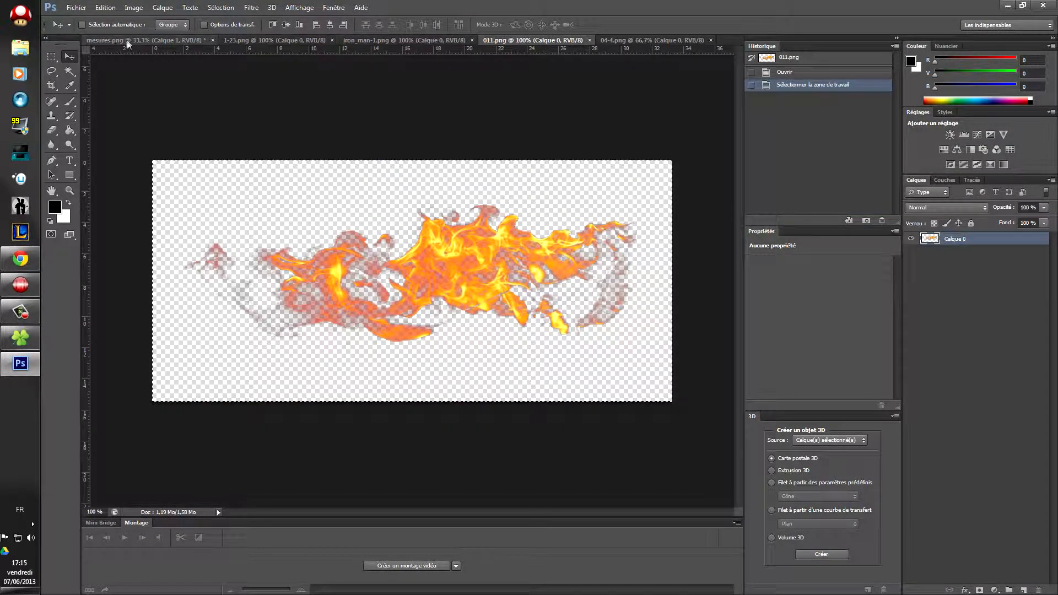
{"action": "left_click", "coordinate": [146, 40]}
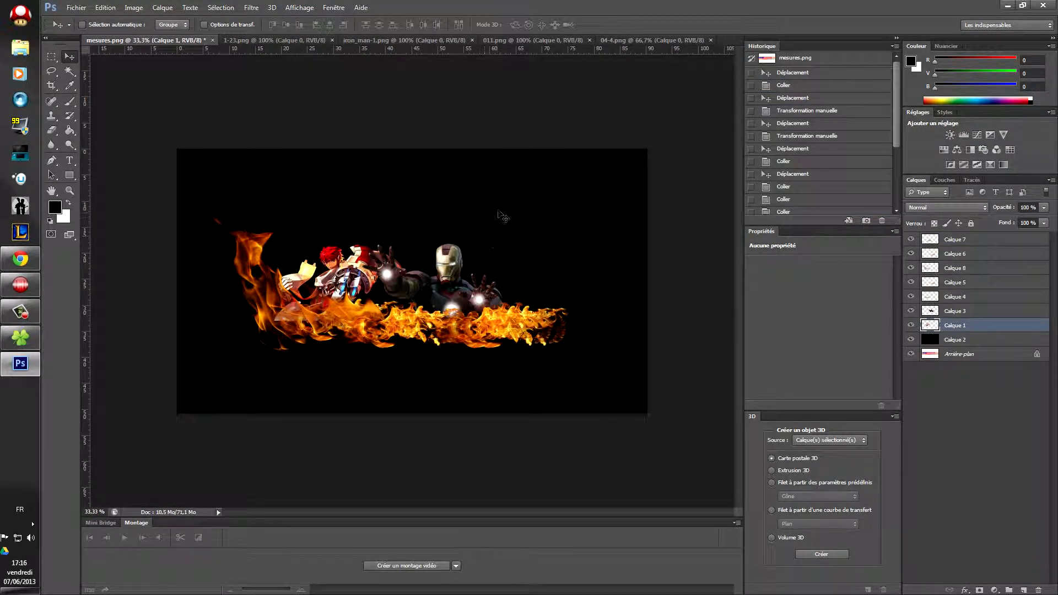
{"action": "left_click", "coordinate": [285, 40]}
{"action": "left_click", "coordinate": [146, 41]}
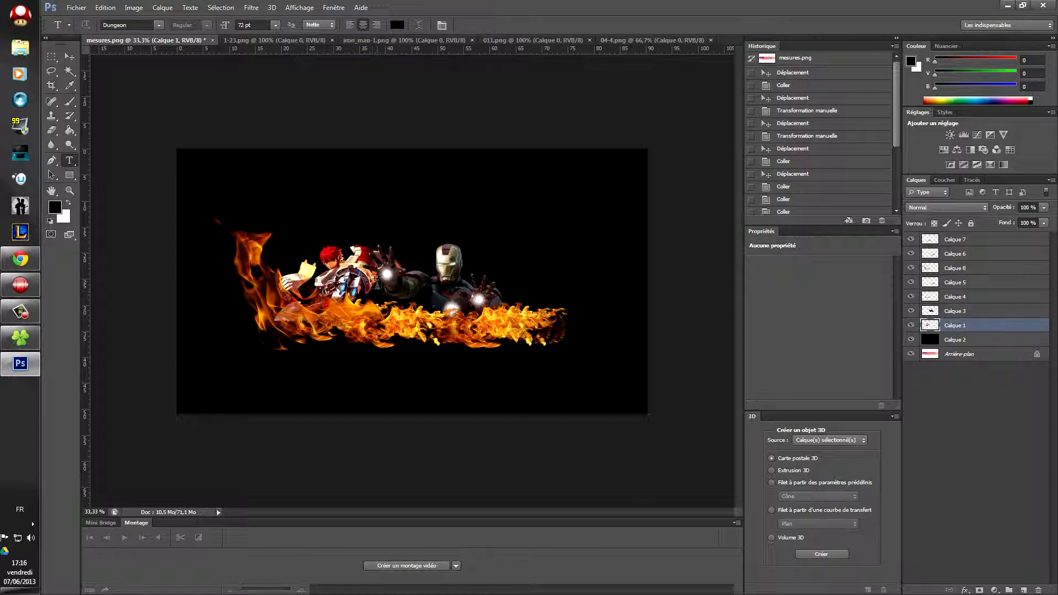
Step: Type 'Teste' in a text box over the characters and colour it pure red
{"action": "left_click_drag", "start_coordinate": [379, 282], "coordinate": [511, 333]}
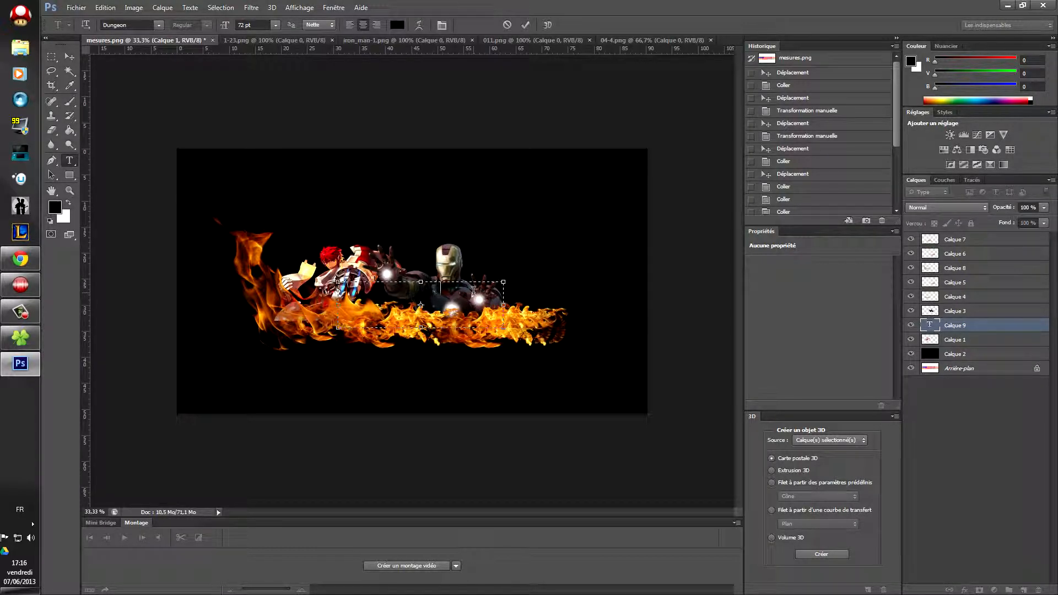
{"action": "left_click_drag", "start_coordinate": [440, 292], "coordinate": [381, 294]}
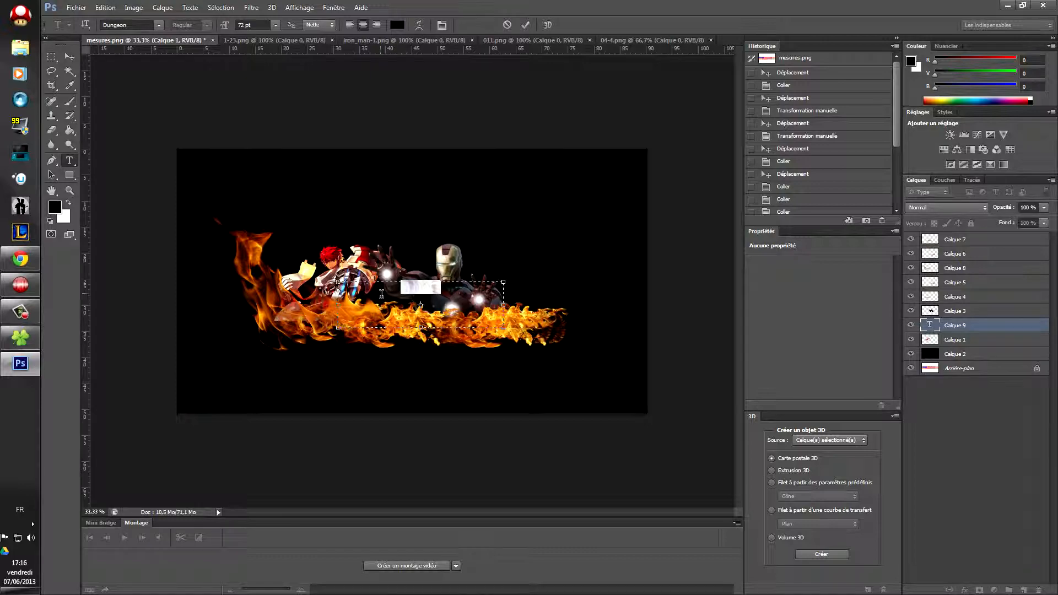
{"action": "left_click", "coordinate": [397, 25]}
{"action": "left_click", "coordinate": [513, 156]}
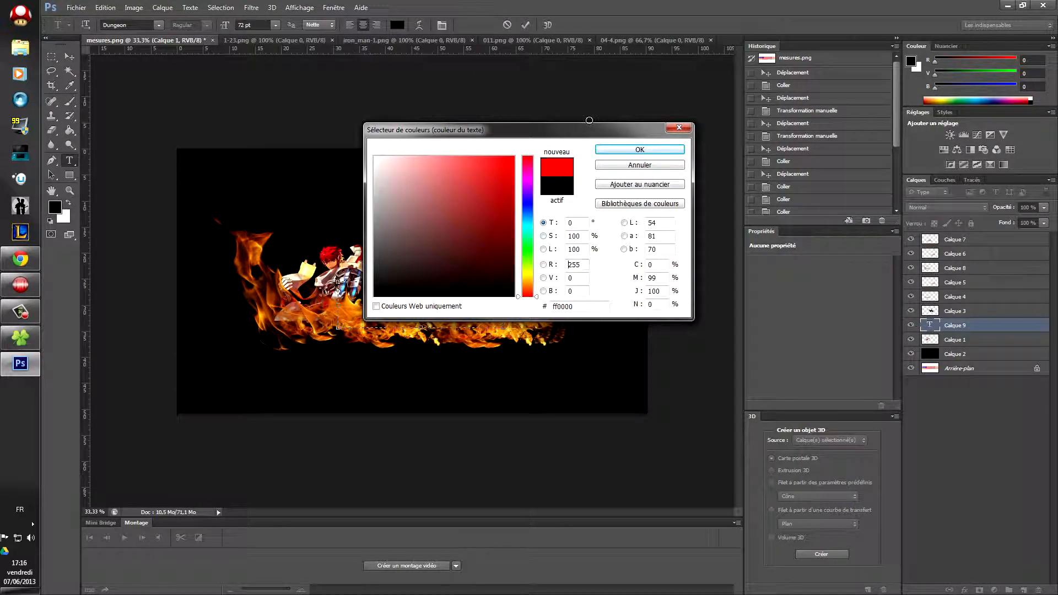
{"action": "left_click", "coordinate": [630, 152]}
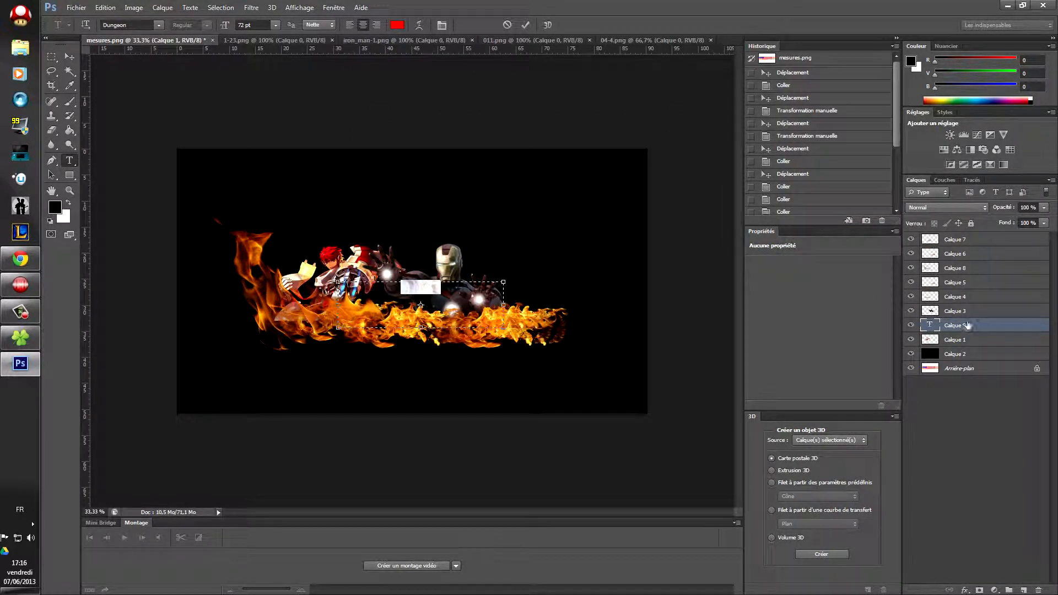
Step: Move the Teste layer to the top of the stack and place it on the flames
{"action": "left_click_drag", "start_coordinate": [968, 325], "coordinate": [958, 238]}
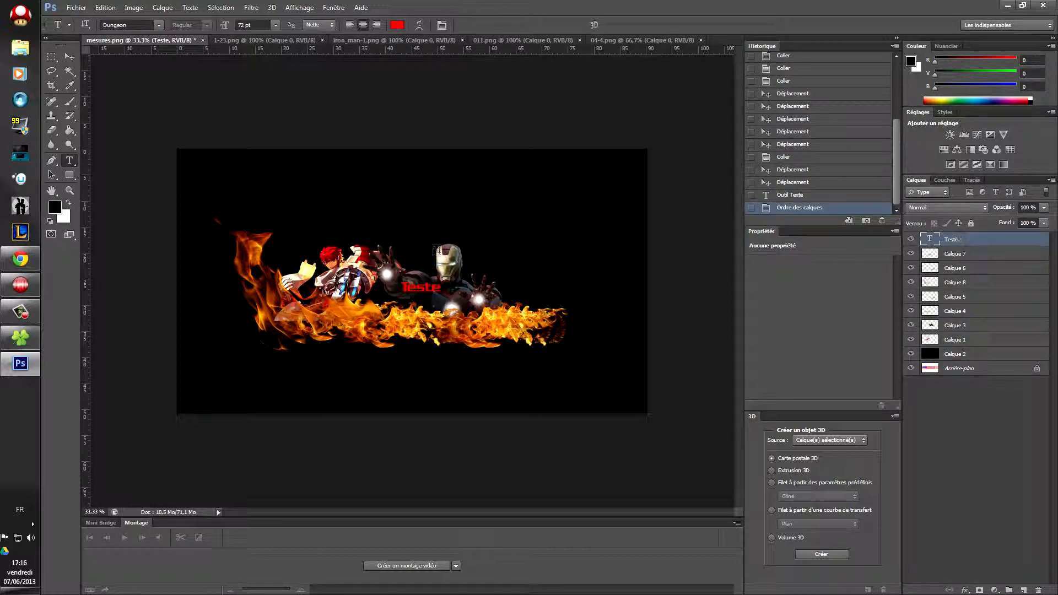
{"action": "left_click", "coordinate": [69, 56]}
{"action": "left_click_drag", "start_coordinate": [452, 306], "coordinate": [429, 336]}
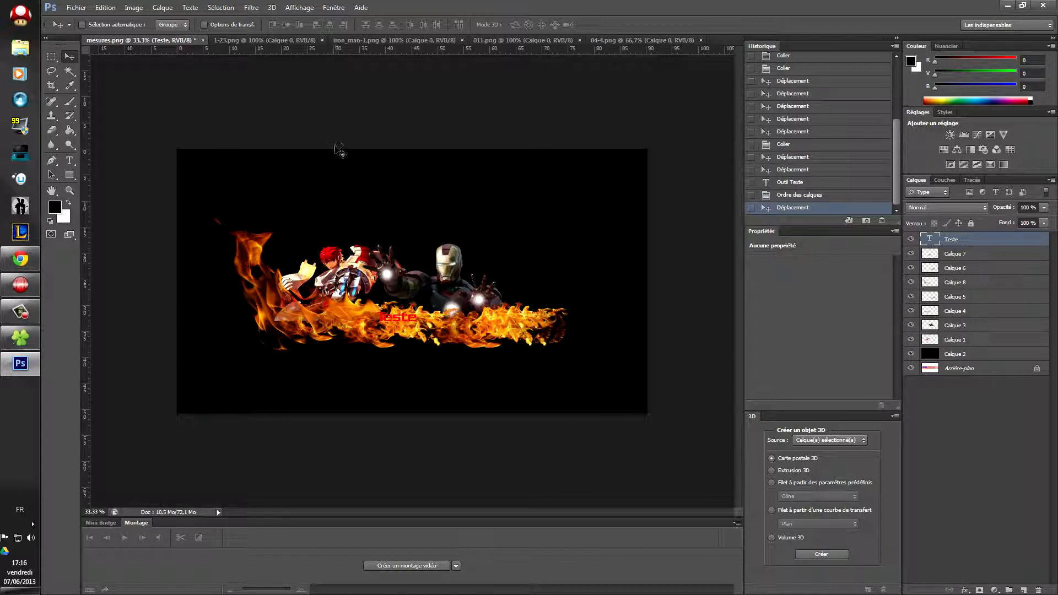
Step: Recolour the Teste text from red to black
{"action": "double_click", "coordinate": [929, 239]}
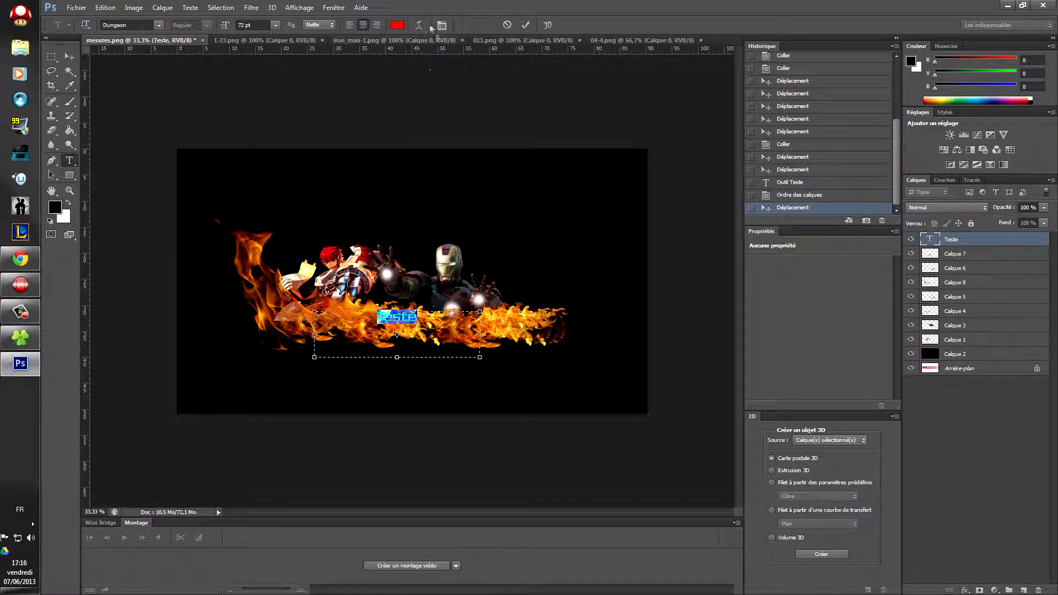
{"action": "left_click", "coordinate": [397, 25]}
{"action": "left_click", "coordinate": [374, 281]}
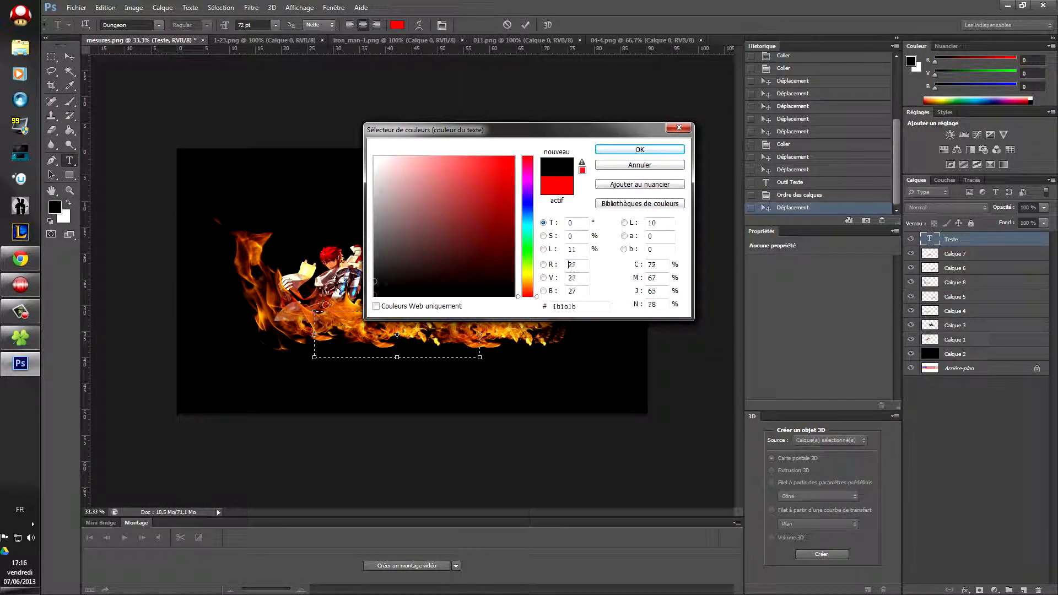
{"action": "left_click_drag", "start_coordinate": [326, 305], "coordinate": [309, 326]}
{"action": "left_click", "coordinate": [639, 150]}
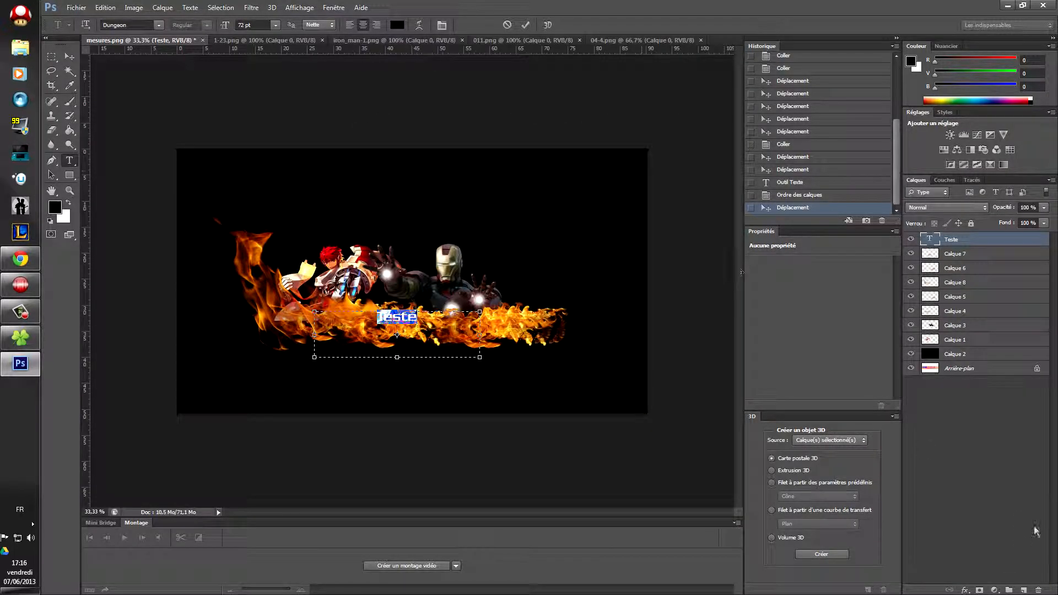
{"action": "left_click", "coordinate": [967, 589]}
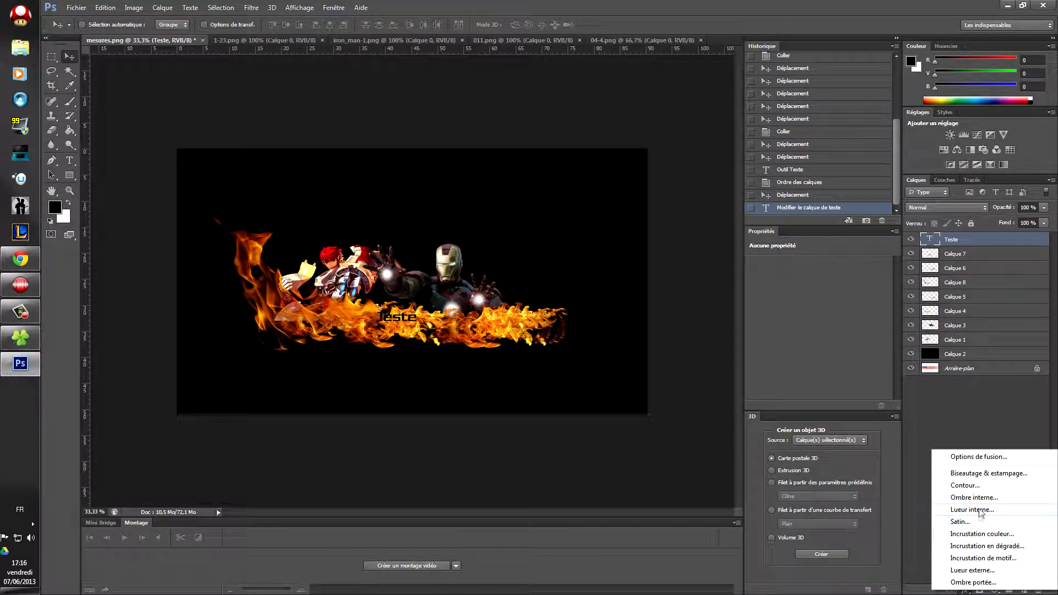
Step: Give Teste a Bevel & Emboss with contour and an ~18 px red stroke, then nudge it up
{"action": "left_click", "coordinate": [964, 485]}
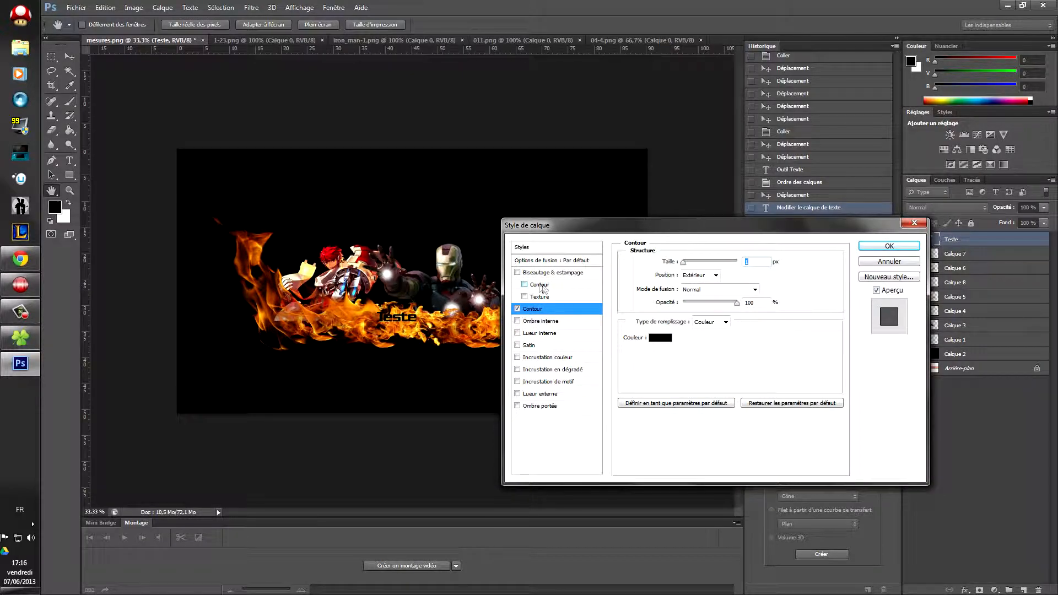
{"action": "left_click", "coordinate": [541, 285]}
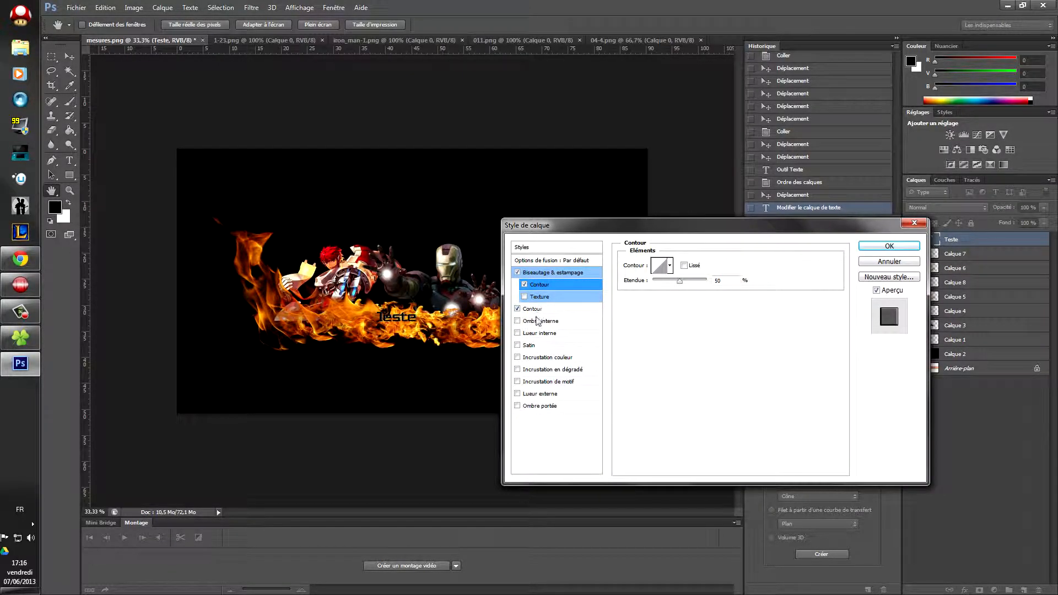
{"action": "left_click", "coordinate": [533, 309]}
{"action": "left_click", "coordinate": [659, 338]}
{"action": "left_click", "coordinate": [513, 157]}
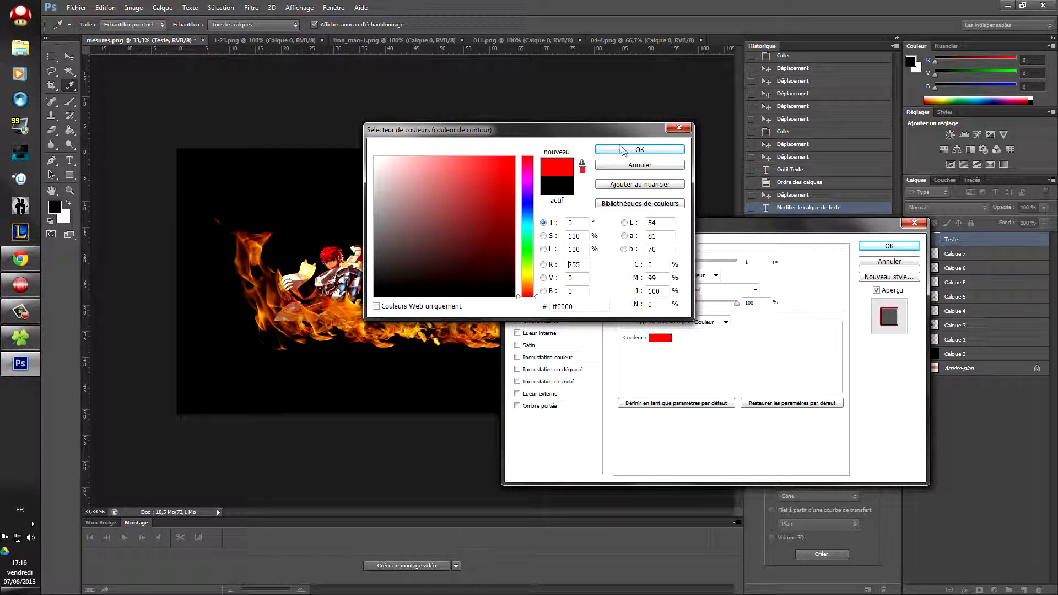
{"action": "left_click", "coordinate": [622, 149]}
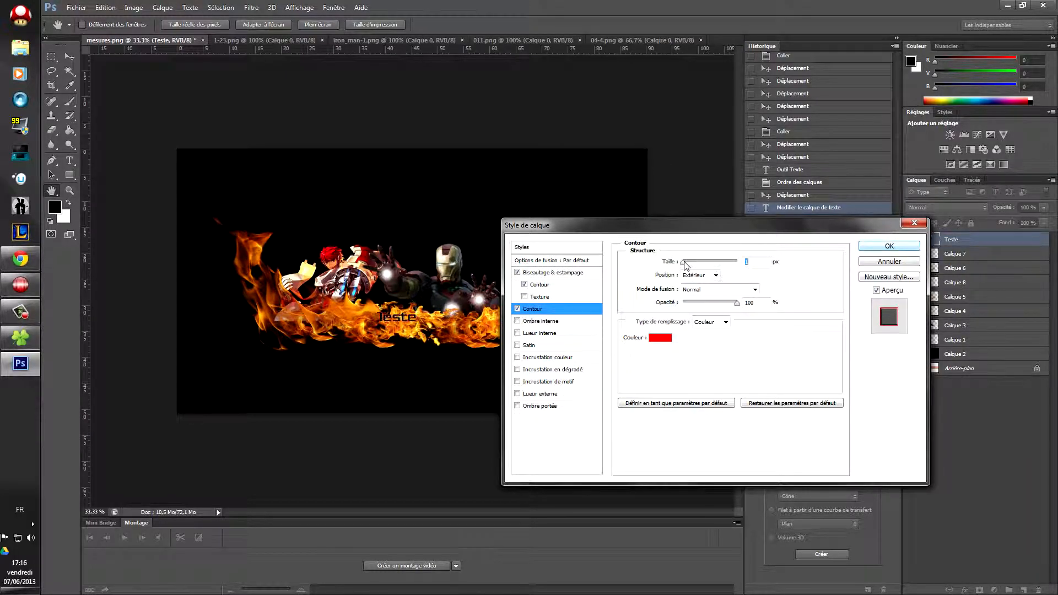
{"action": "left_click_drag", "start_coordinate": [685, 263], "coordinate": [691, 264]}
{"action": "left_click", "coordinate": [884, 247]}
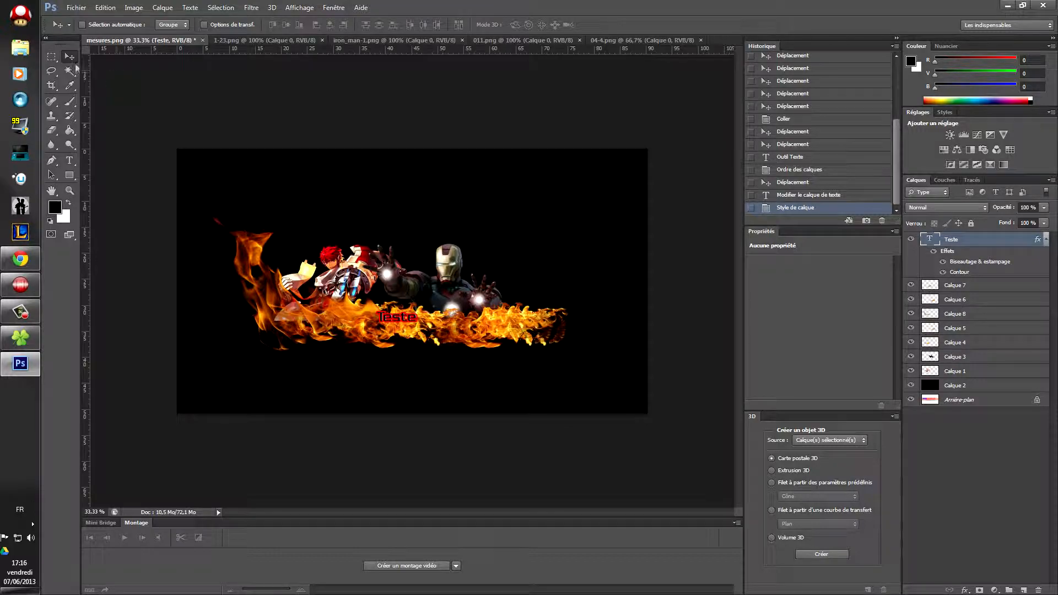
{"action": "left_click_drag", "start_coordinate": [404, 318], "coordinate": [383, 308]}
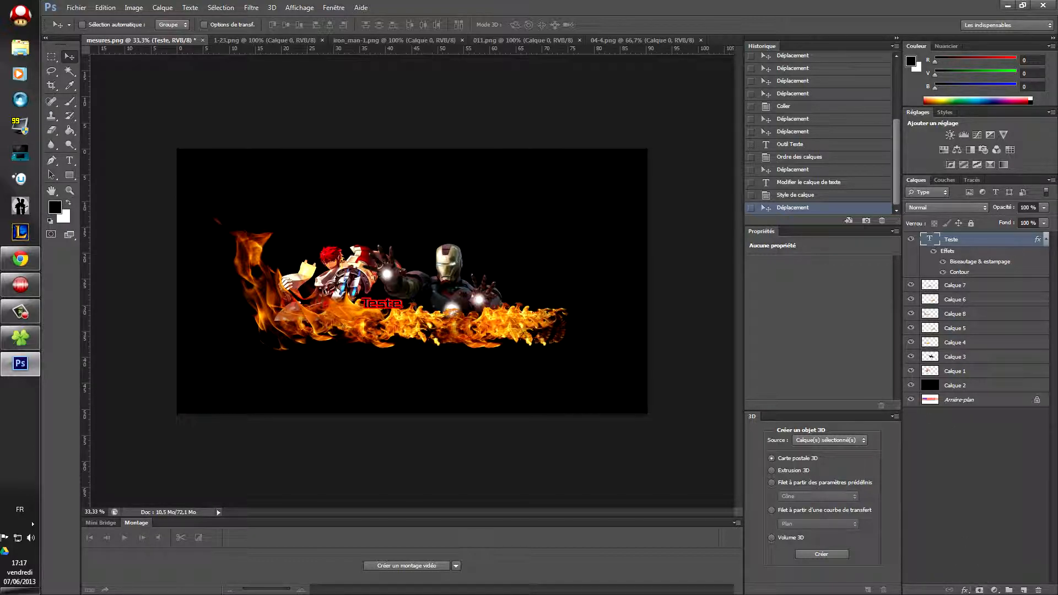
Step: Recolour the Teste text to bright blue
{"action": "double_click", "coordinate": [930, 239]}
{"action": "left_click", "coordinate": [397, 25]}
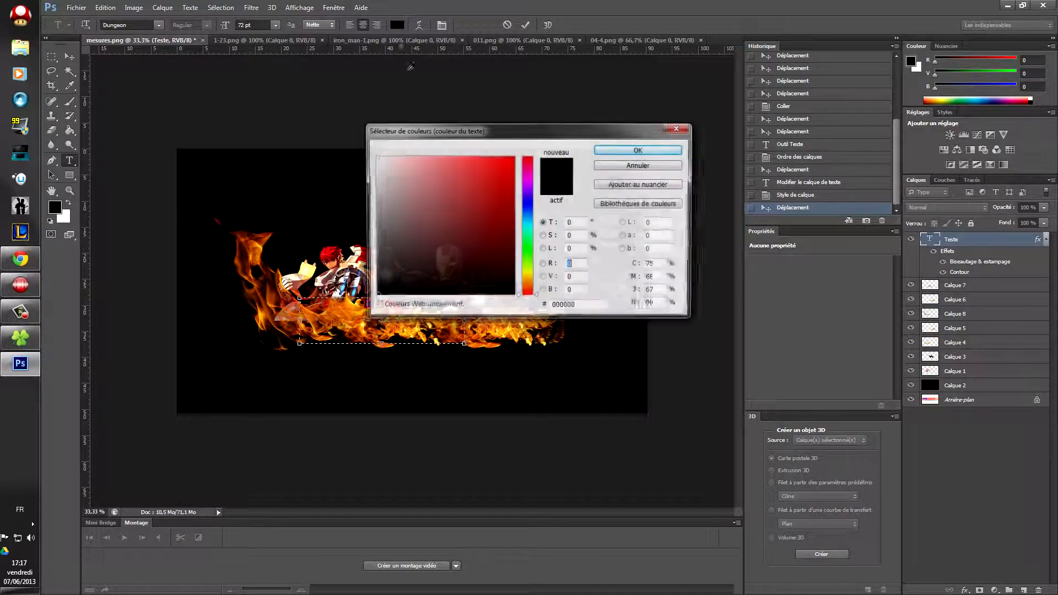
{"action": "left_click_drag", "start_coordinate": [527, 206], "coordinate": [527, 219]}
{"action": "left_click", "coordinate": [468, 189]}
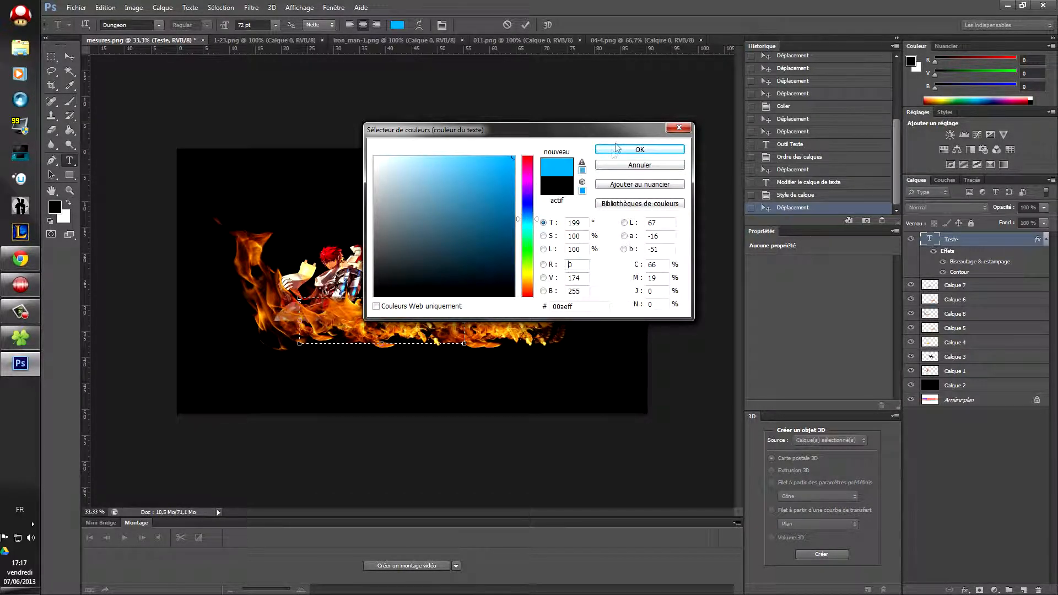
{"action": "left_click", "coordinate": [639, 150]}
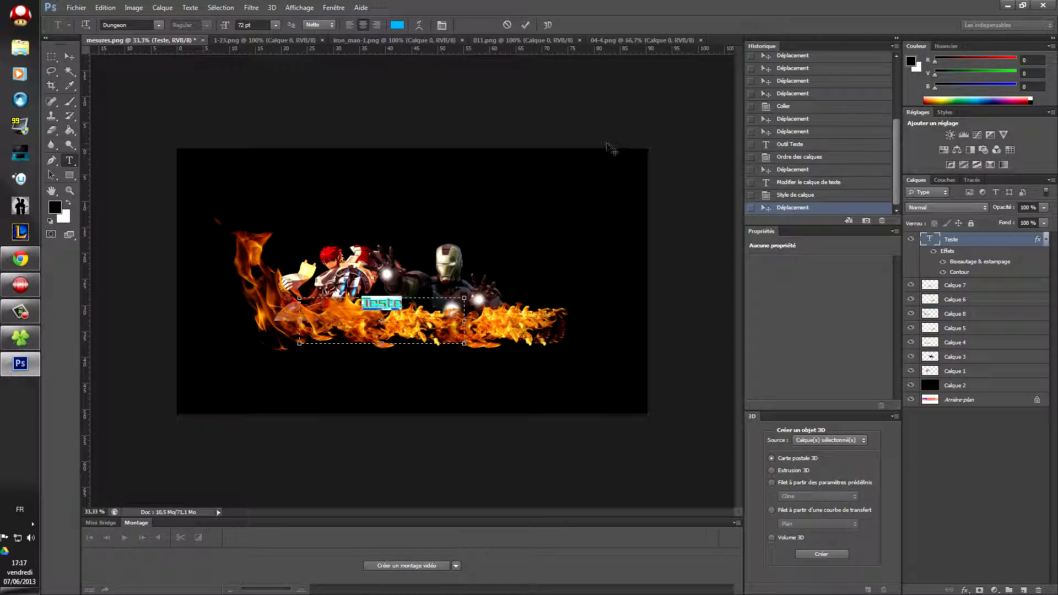
{"action": "left_click", "coordinate": [527, 25]}
Step: Move the blue Teste text slightly higher on the flames
{"action": "key", "text": "v"}
{"action": "left_click_drag", "start_coordinate": [387, 305], "coordinate": [389, 309]}
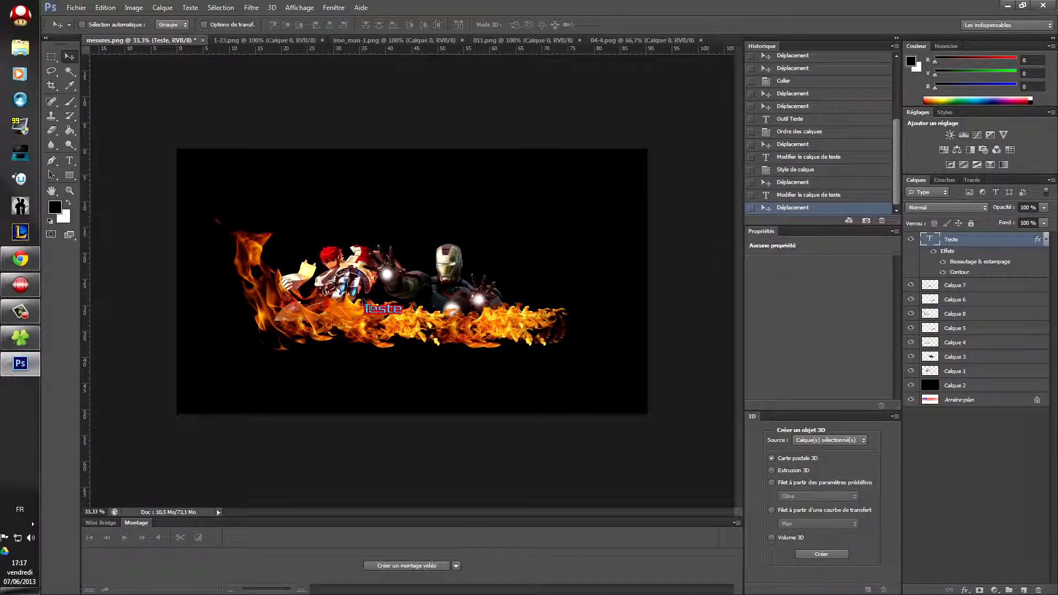
{"action": "left_click_drag", "start_coordinate": [374, 315], "coordinate": [373, 310]}
{"action": "left_click", "coordinate": [77, 8]}
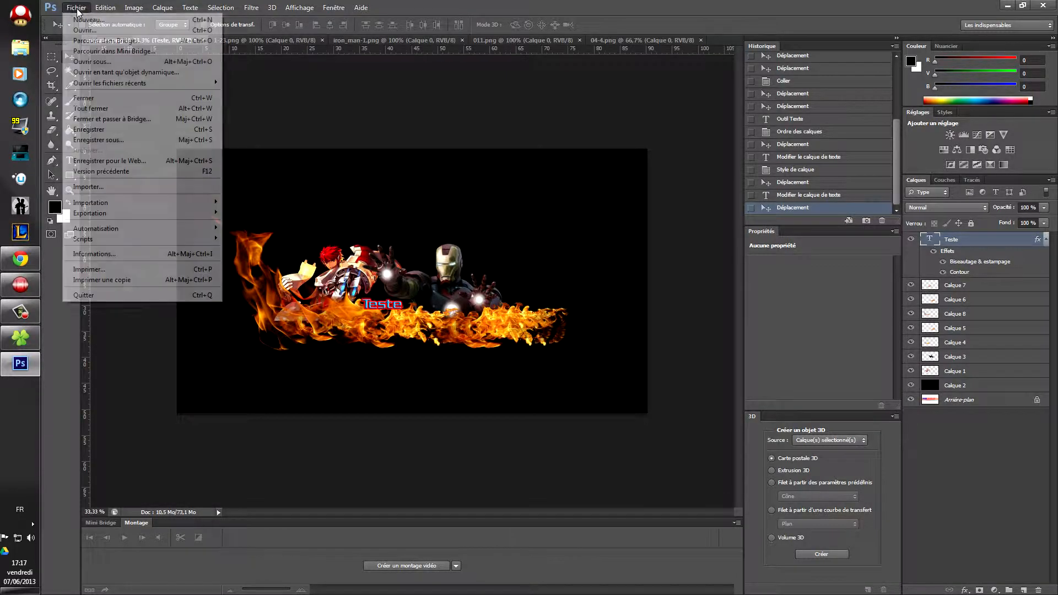
Step: Save the banner as tuto.psd in Photoshop format
{"action": "left_click", "coordinate": [137, 140]}
{"action": "left_click", "coordinate": [643, 328]}
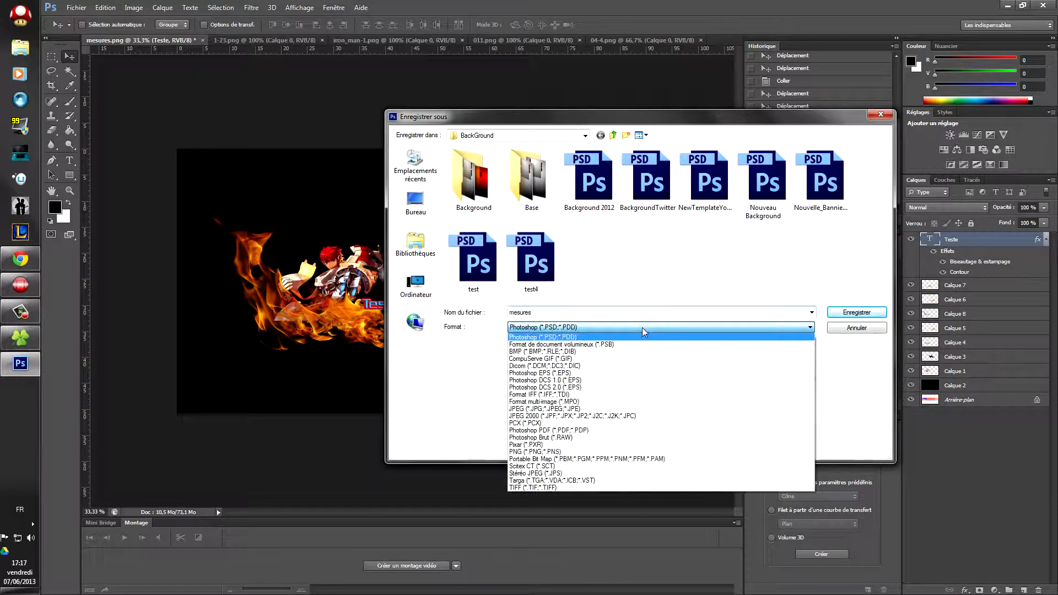
{"action": "left_click", "coordinate": [578, 312]}
{"action": "double_click", "coordinate": [577, 312]}
{"action": "type", "text": "test"}
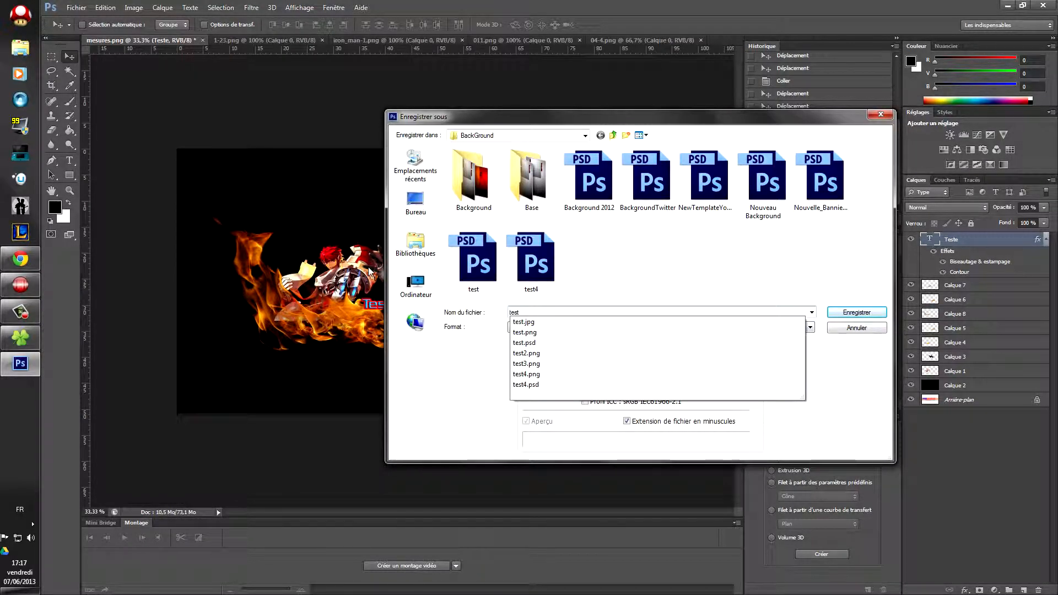
{"action": "key", "text": "BackSpace"}
{"action": "key", "text": "BackSpace"}
{"action": "key", "text": "BackSpace"}
{"action": "key", "text": "BackSpace"}
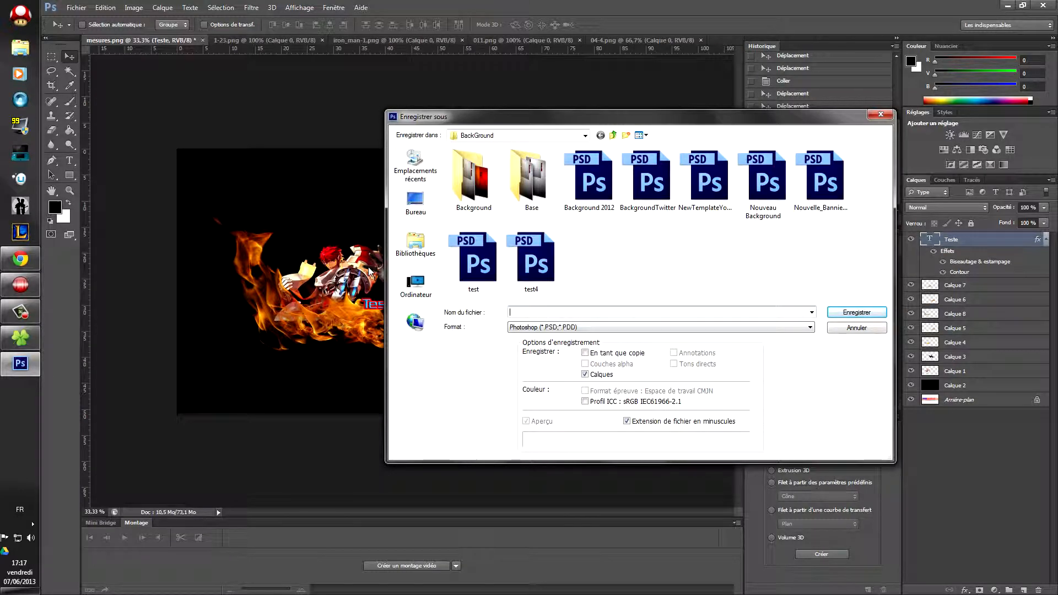
{"action": "type", "text": "tuto"}
{"action": "left_click", "coordinate": [857, 312]}
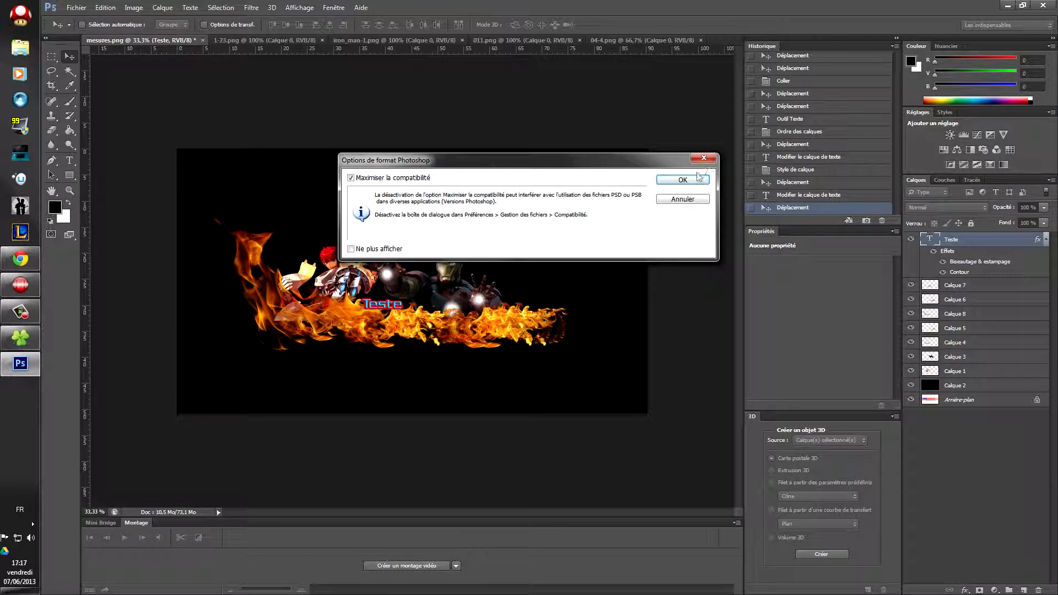
{"action": "left_click", "coordinate": [682, 180]}
Step: Save a PNG copy of the banner as tuto.png
{"action": "left_click", "coordinate": [76, 8]}
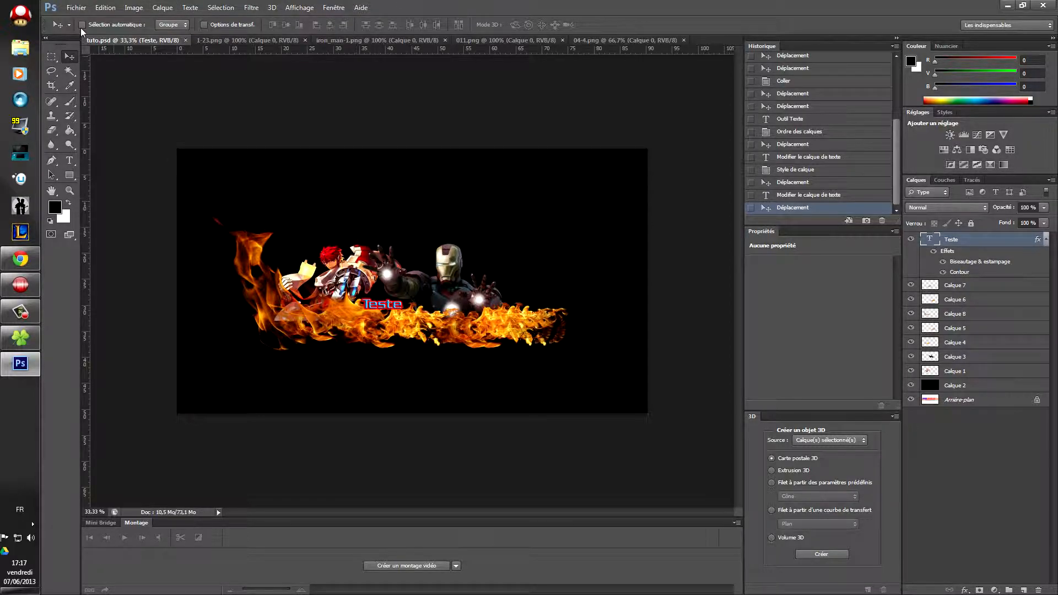
{"action": "left_click", "coordinate": [75, 8]}
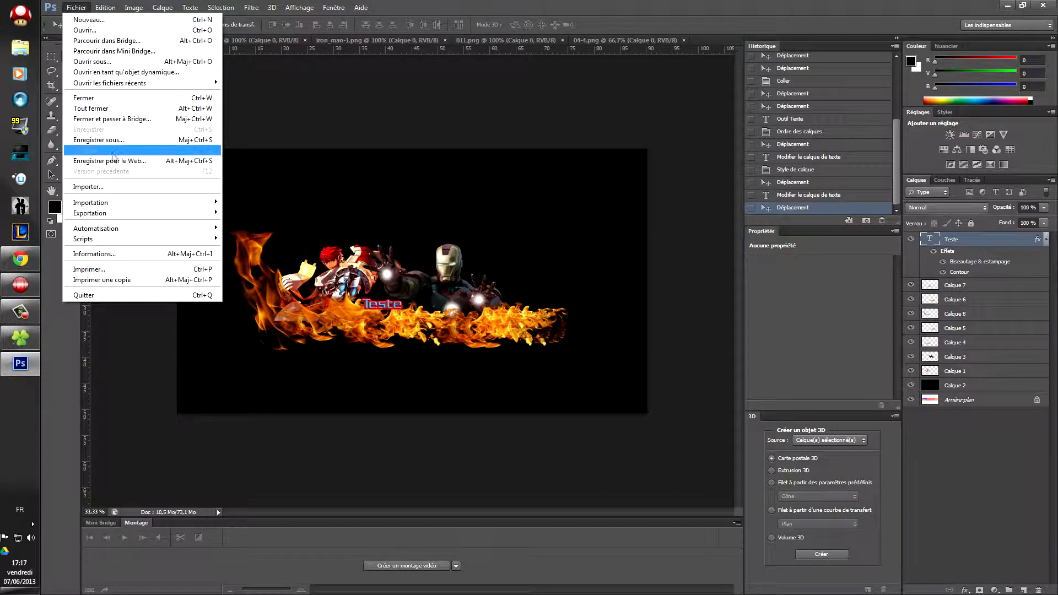
{"action": "left_click", "coordinate": [98, 139]}
{"action": "left_click", "coordinate": [595, 327]}
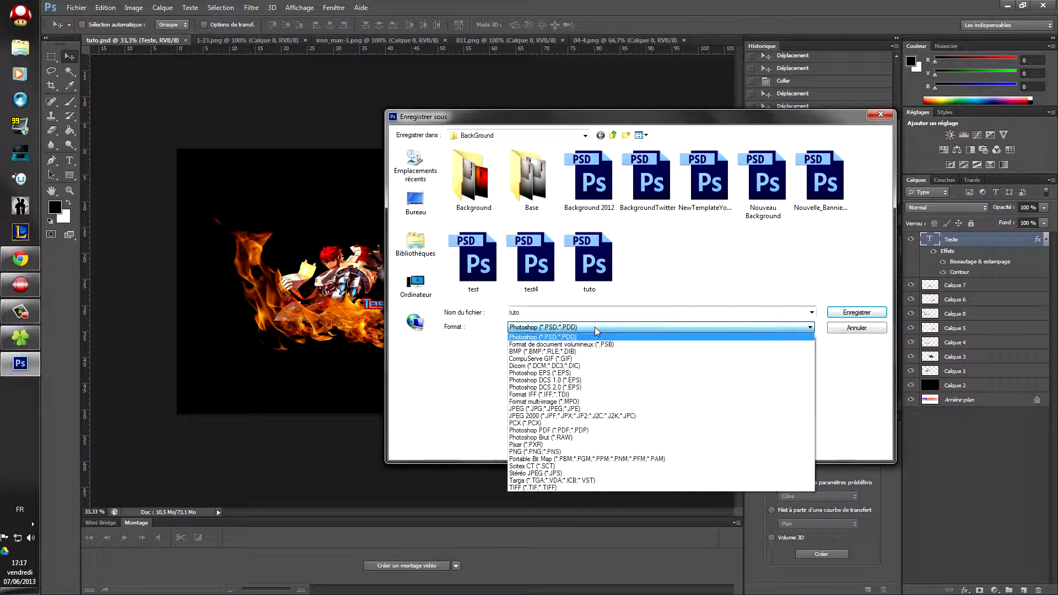
{"action": "left_click", "coordinate": [611, 451]}
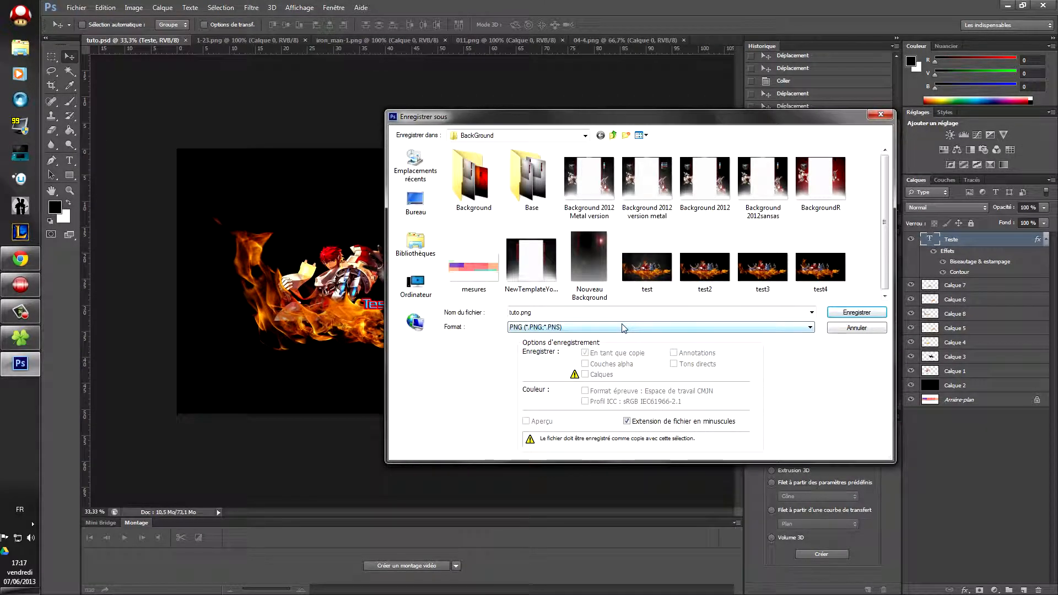
{"action": "left_click", "coordinate": [856, 313]}
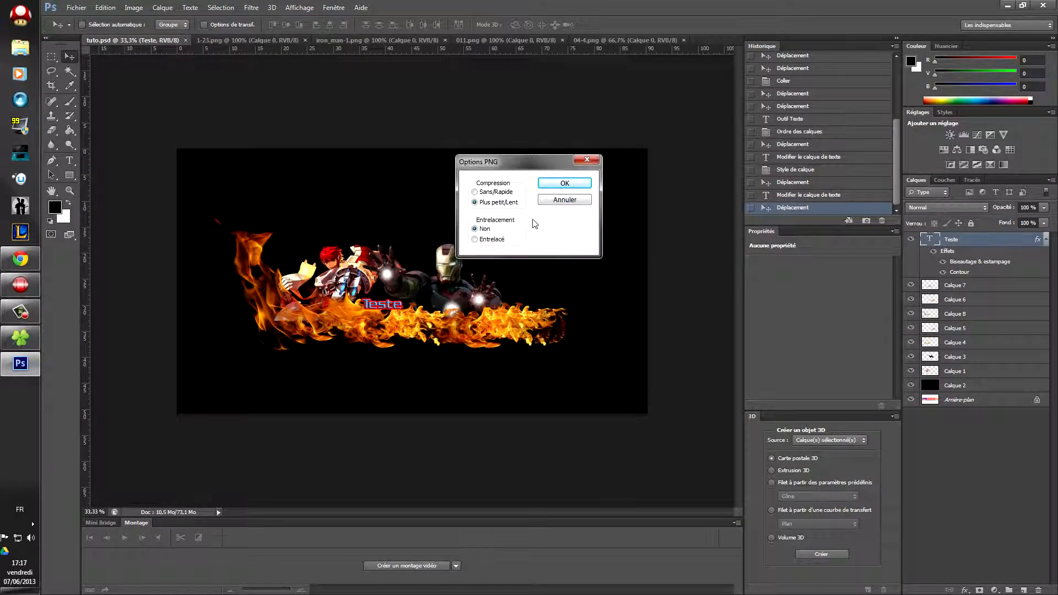
{"action": "left_click", "coordinate": [562, 185]}
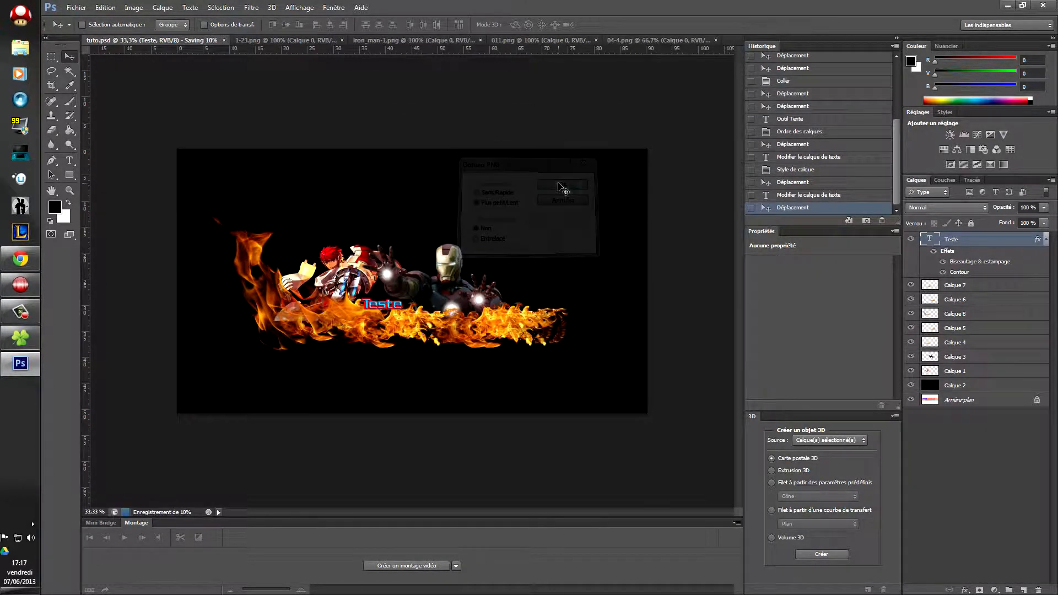
Step: Check tuto.png (2560 x 1440) in the BackGround folder
{"action": "left_click", "coordinate": [20, 337]}
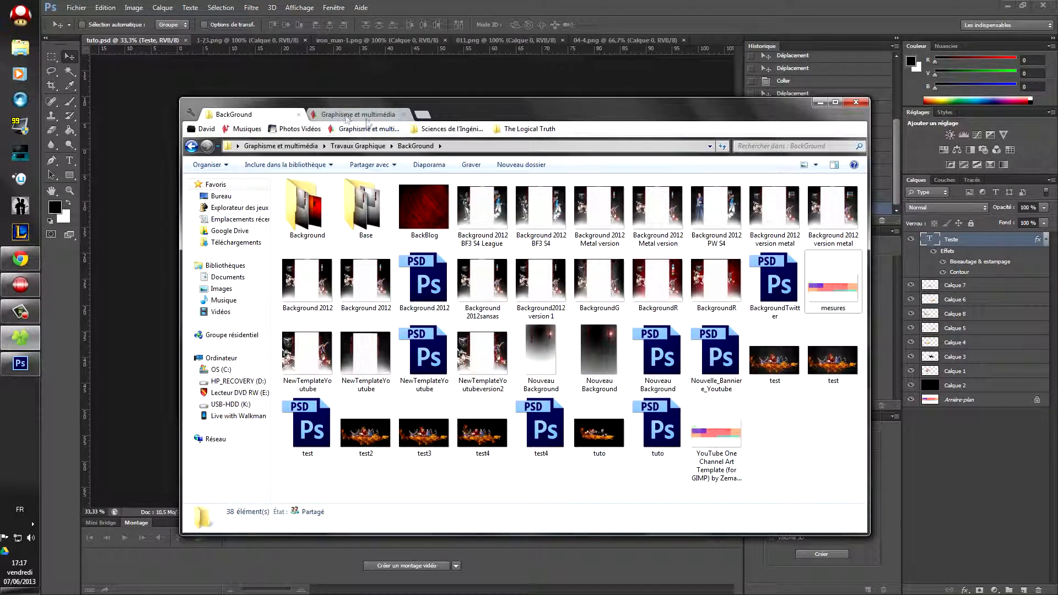
{"action": "left_click", "coordinate": [596, 429]}
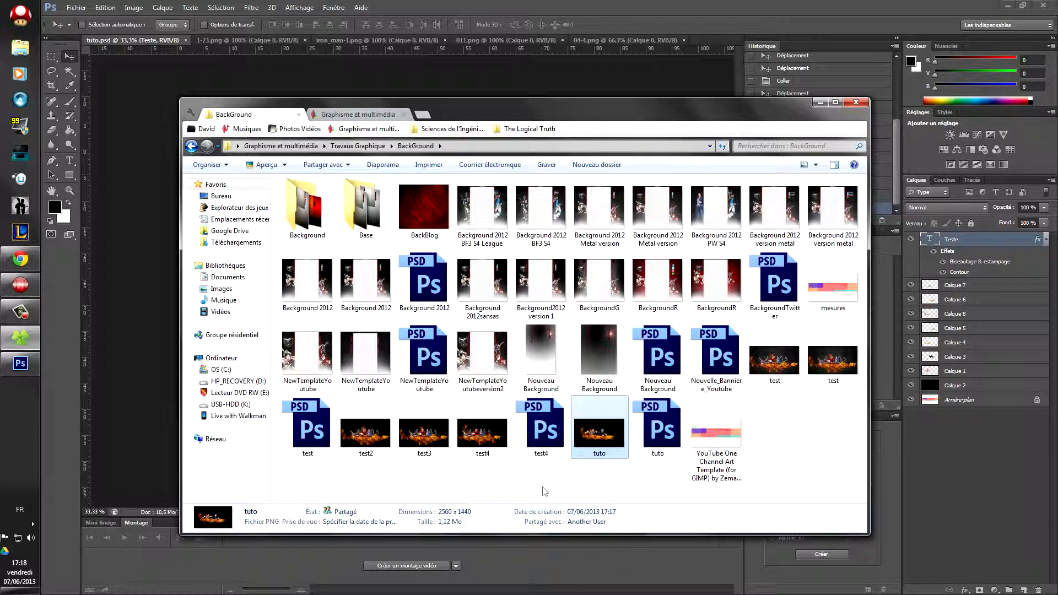
{"action": "left_click", "coordinate": [20, 259]}
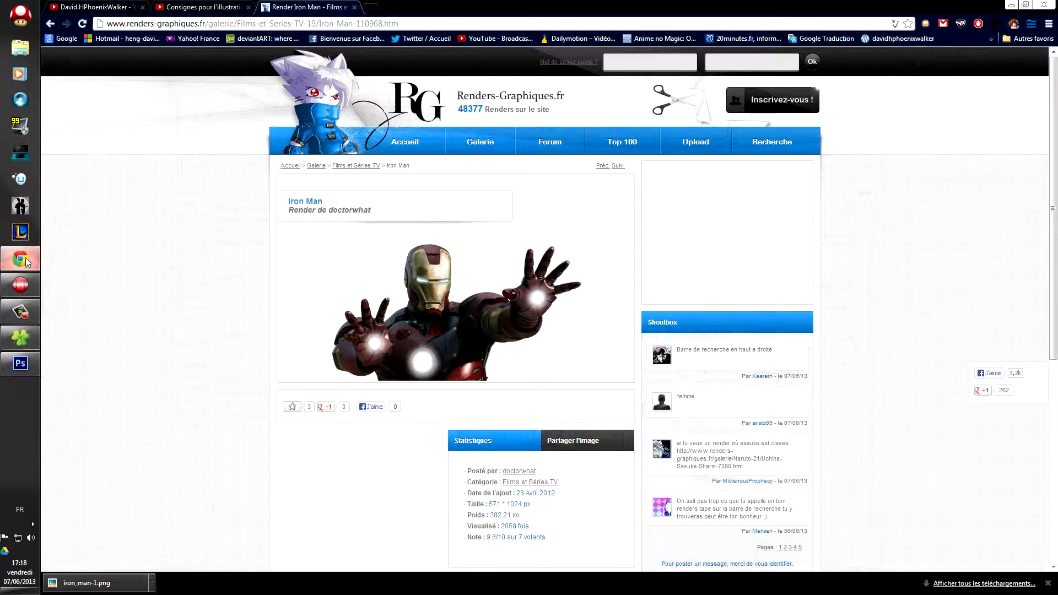
Step: Upload tuto.png from the computer as the YouTube channel art, crop it and apply it
{"action": "left_click", "coordinate": [137, 8]}
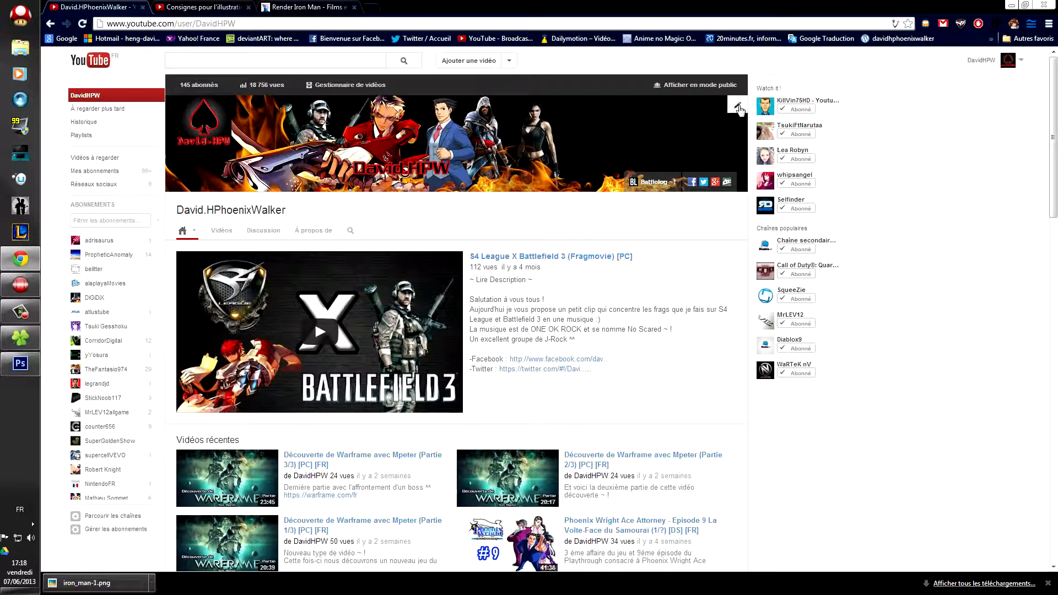
{"action": "left_click", "coordinate": [739, 108]}
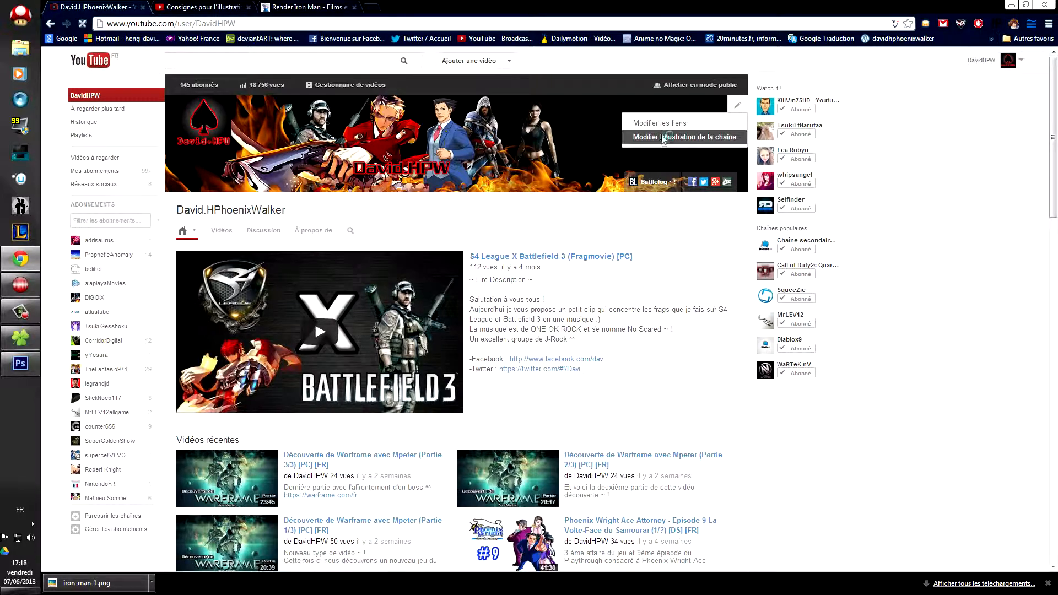
{"action": "left_click", "coordinate": [664, 138]}
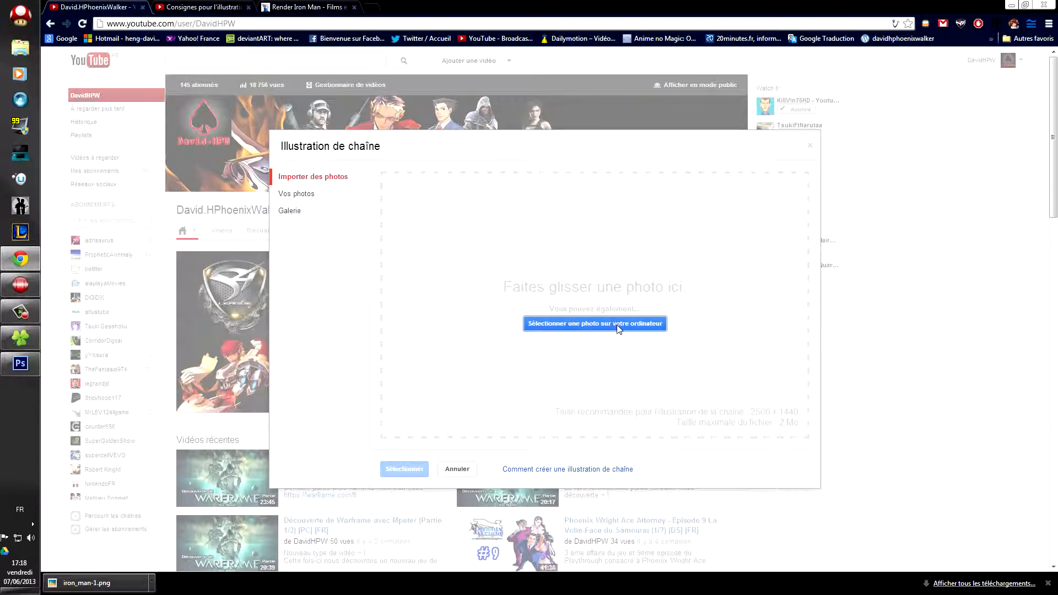
{"action": "left_click", "coordinate": [617, 324]}
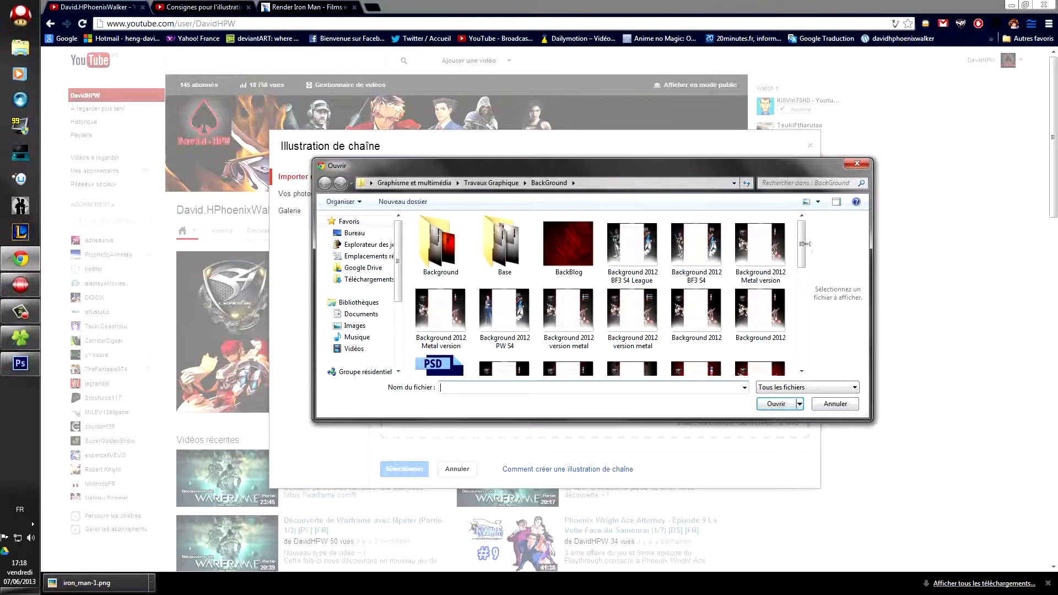
{"action": "left_click_drag", "start_coordinate": [801, 242], "coordinate": [801, 349]}
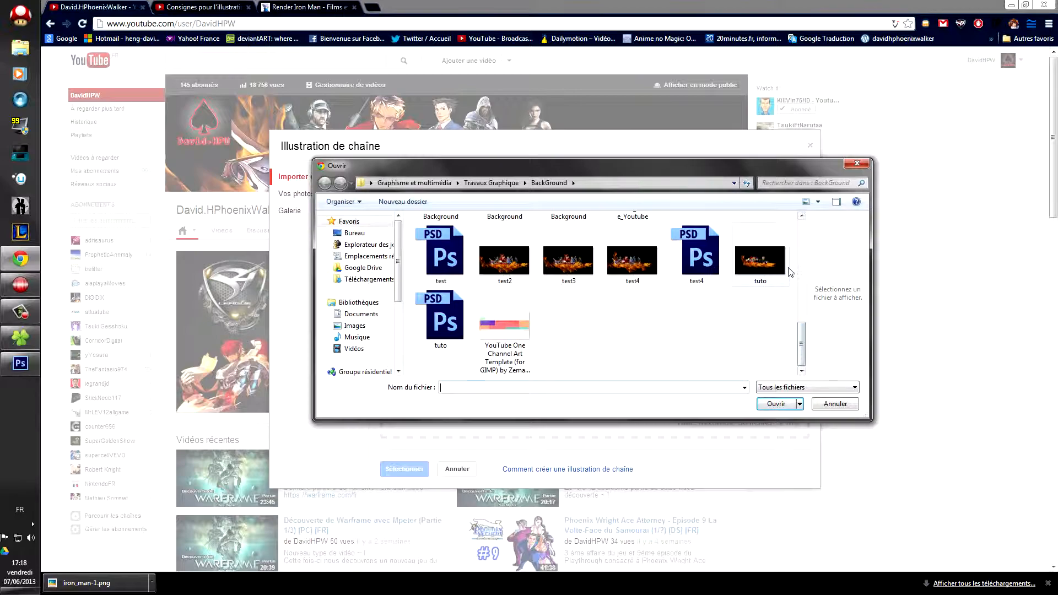
{"action": "double_click", "coordinate": [759, 267]}
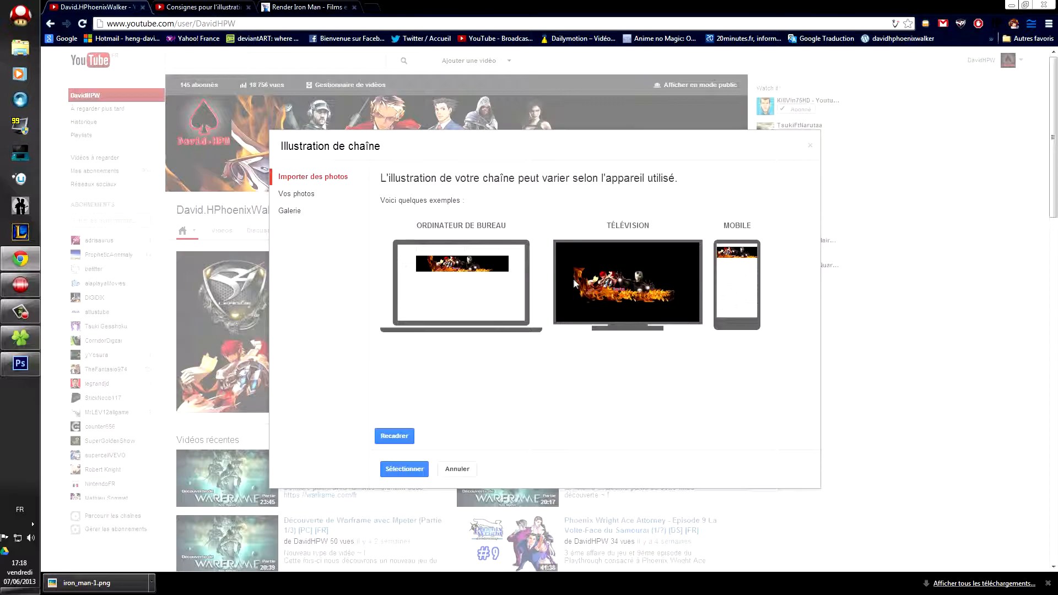
{"action": "left_click", "coordinate": [398, 436]}
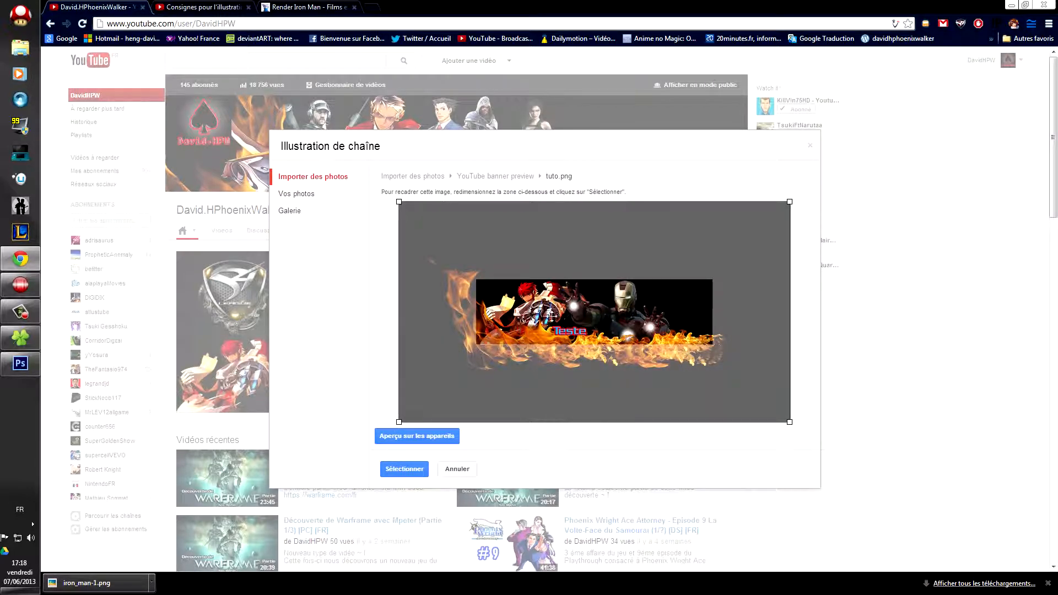
{"action": "left_click", "coordinate": [404, 469]}
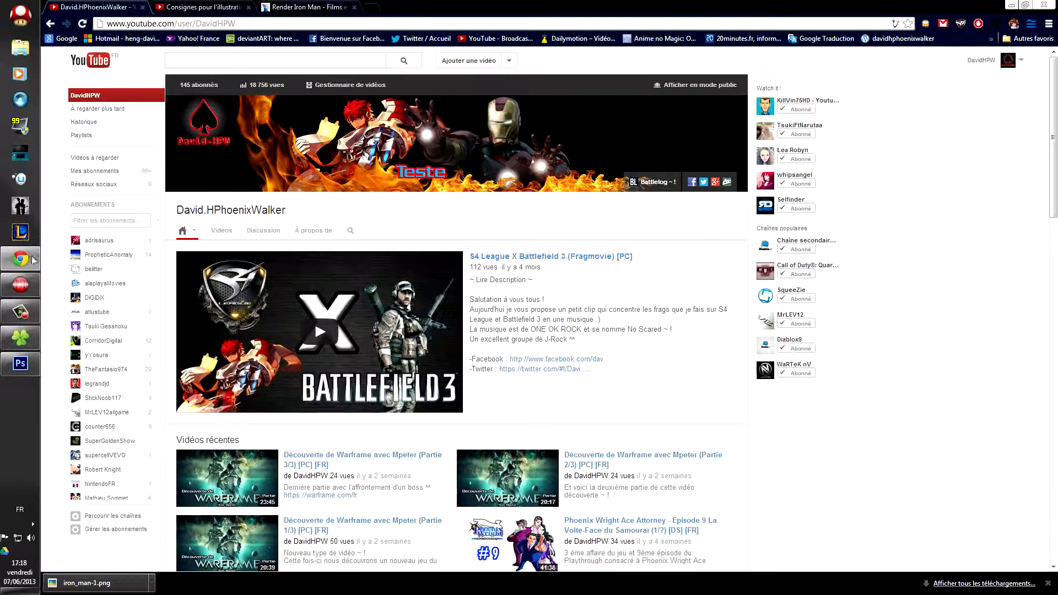
{"action": "left_click", "coordinate": [22, 366]}
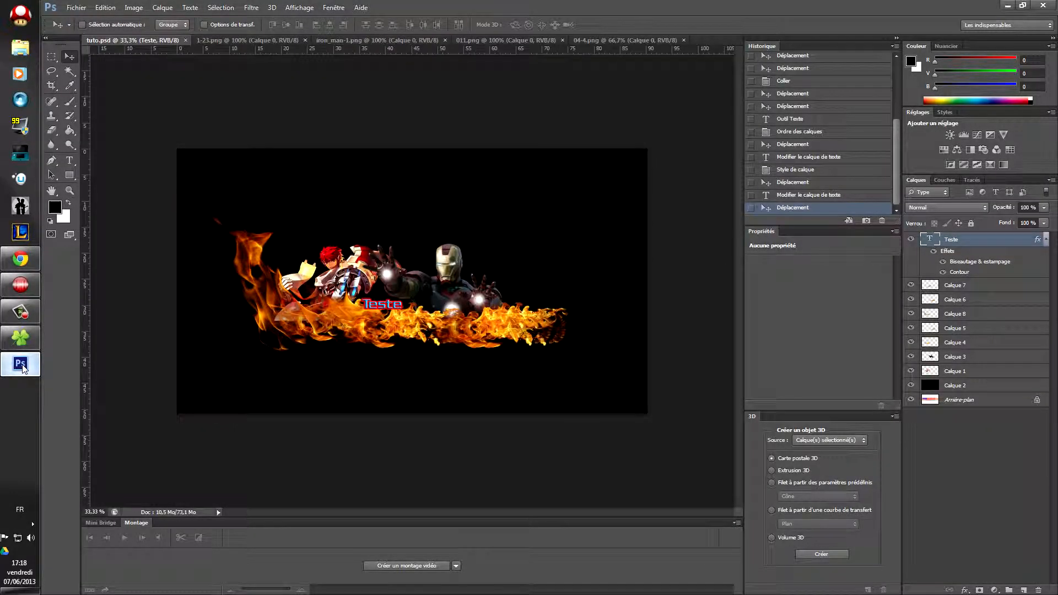
Step: Apply the first image of the Illustration de chaîne YouTube album, the original flame banner, as channel art
{"action": "left_click", "coordinate": [22, 367]}
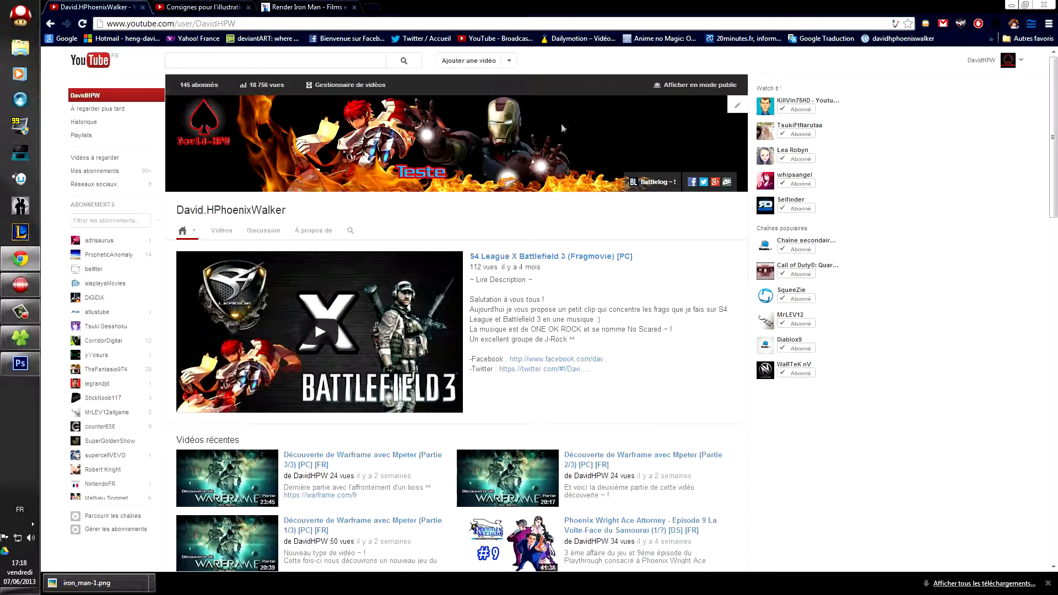
{"action": "left_click", "coordinate": [738, 108]}
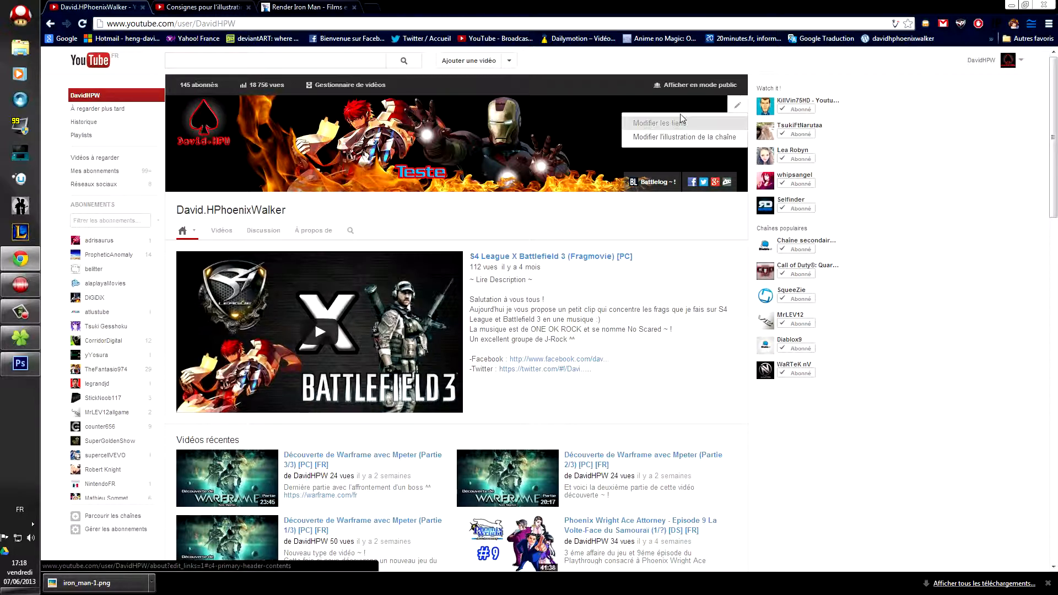
{"action": "left_click", "coordinate": [676, 141]}
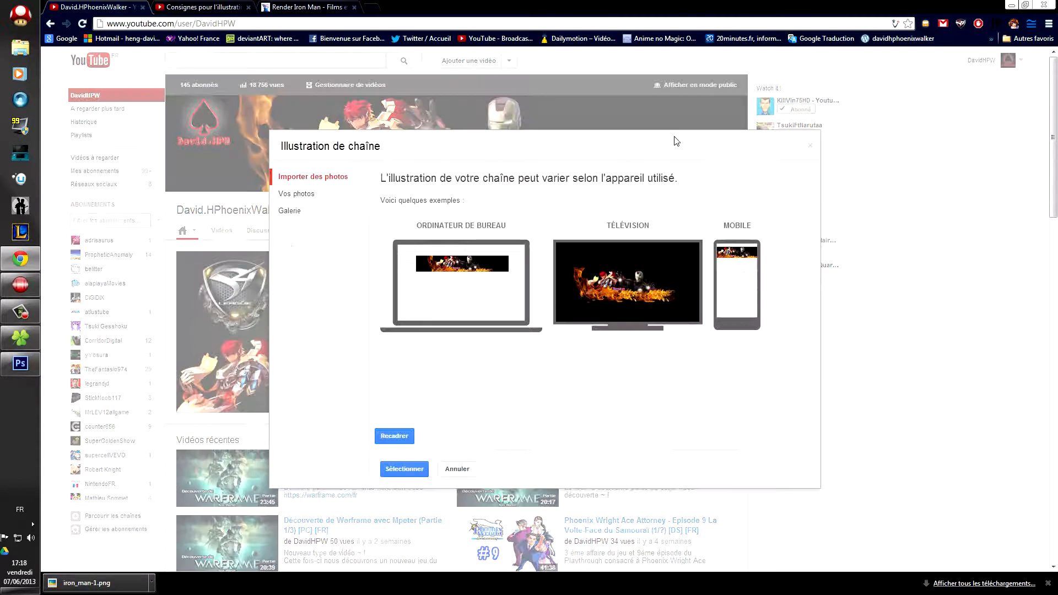
{"action": "left_click", "coordinate": [292, 212]}
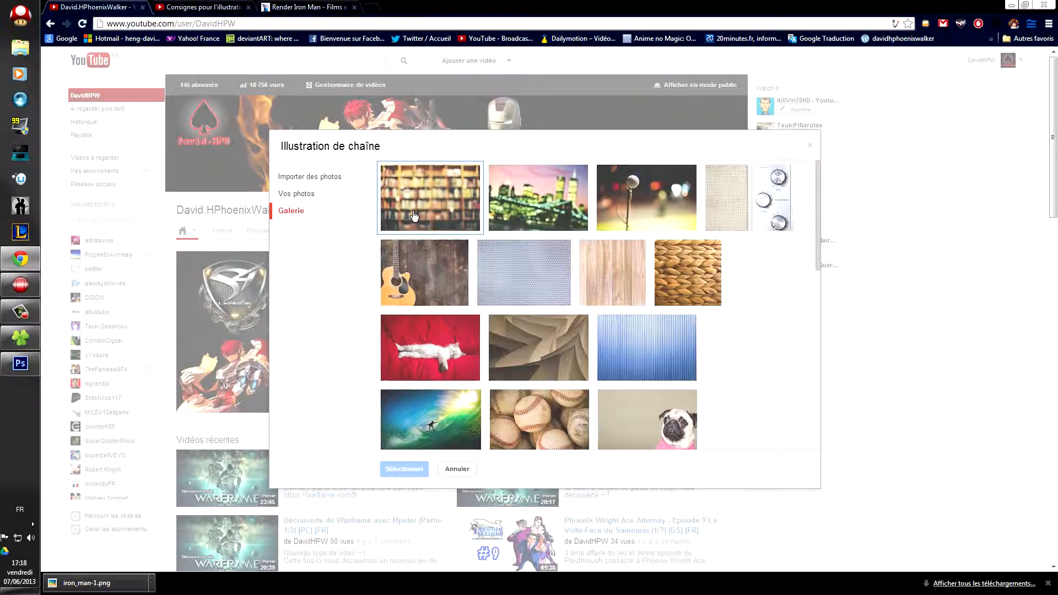
{"action": "left_click", "coordinate": [303, 195]}
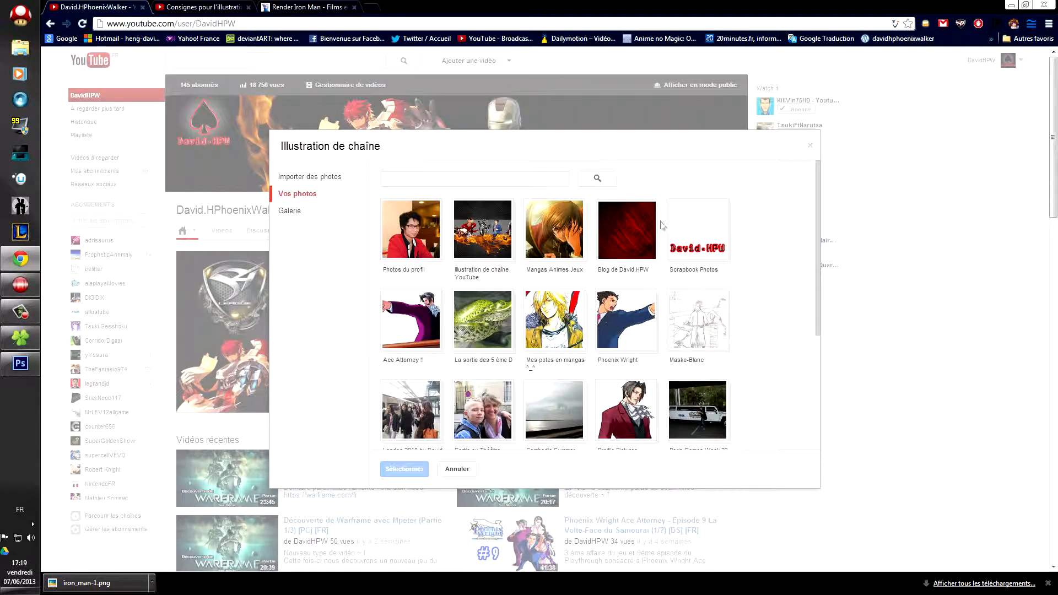
{"action": "left_click", "coordinate": [482, 234]}
{"action": "left_click", "coordinate": [482, 226]}
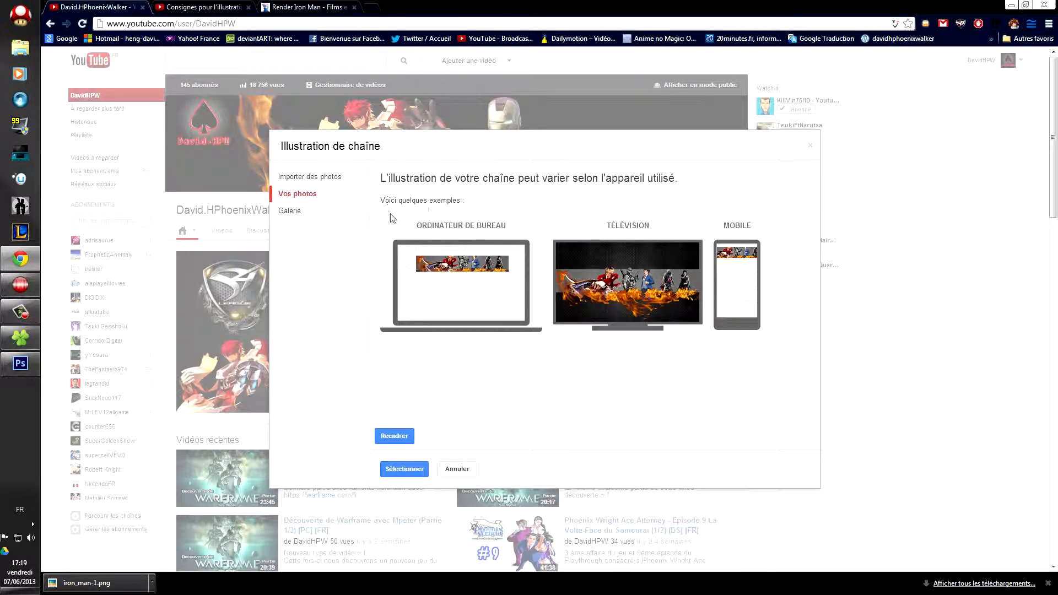
{"action": "left_click", "coordinate": [297, 195]}
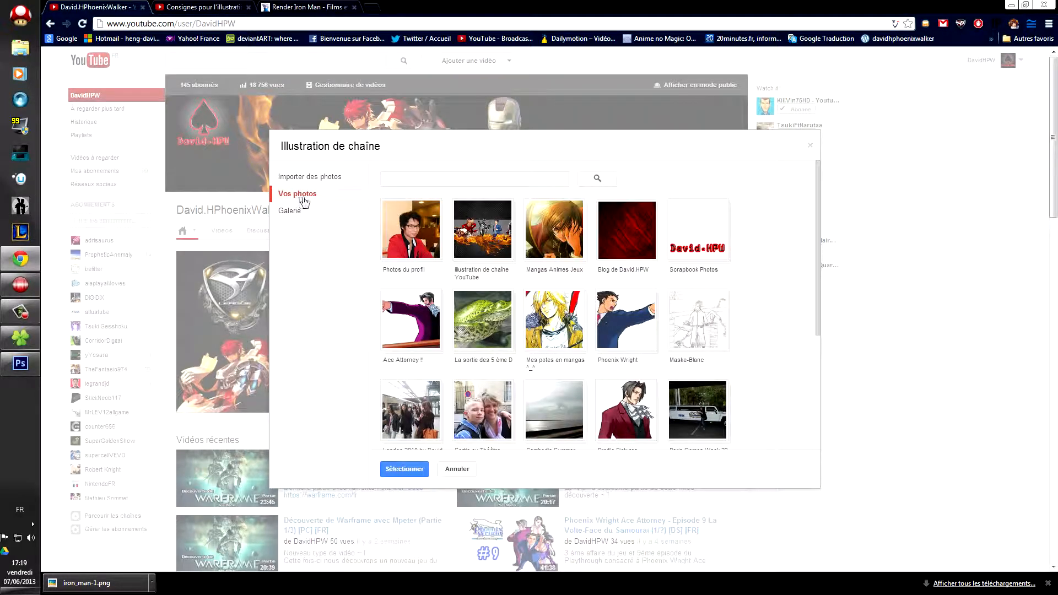
{"action": "left_click", "coordinate": [470, 227]}
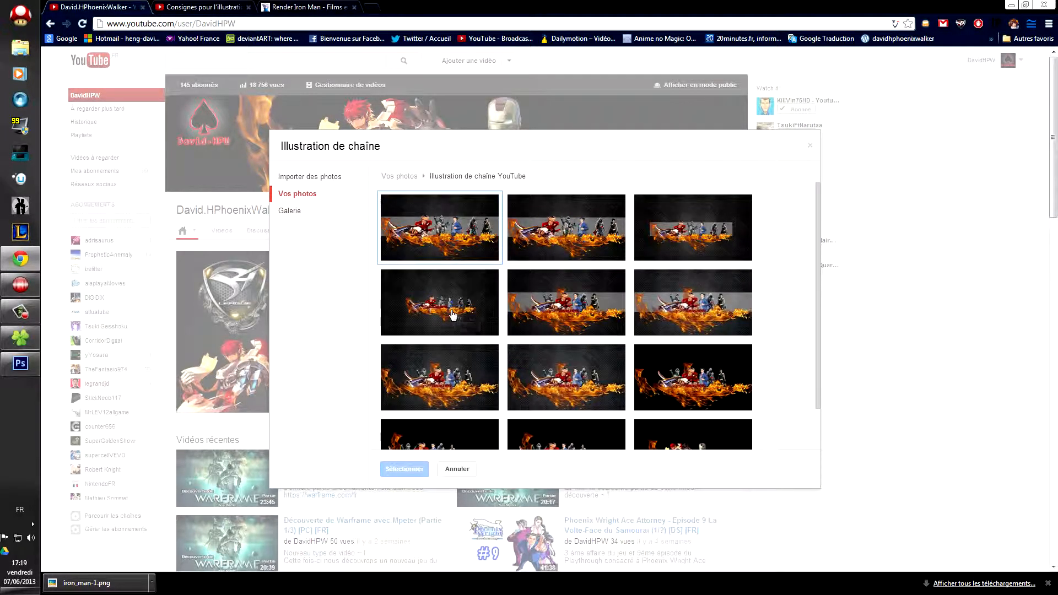
{"action": "left_click", "coordinate": [579, 385]}
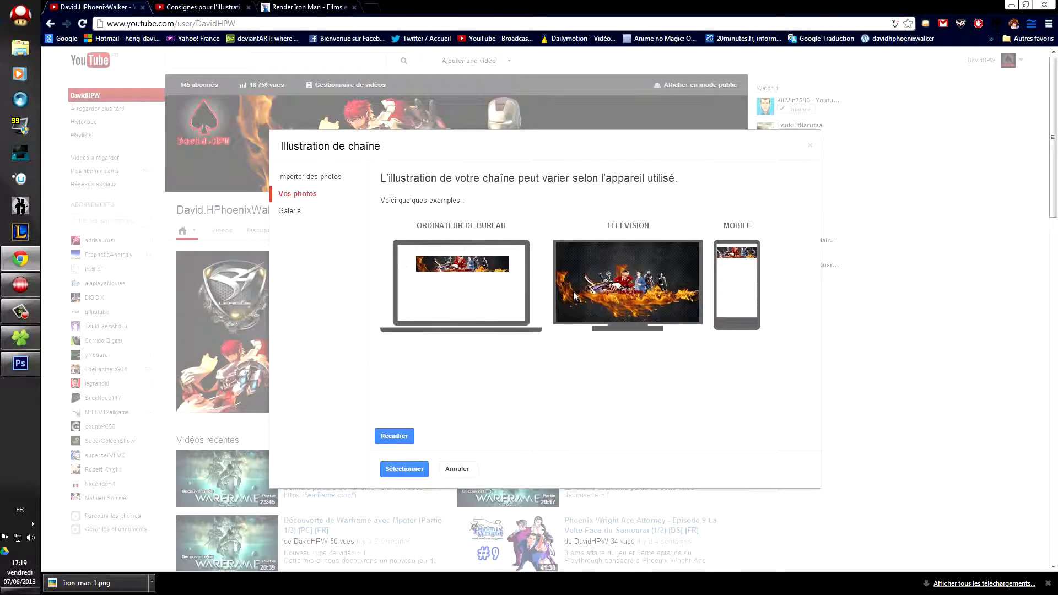
{"action": "left_click", "coordinate": [409, 473]}
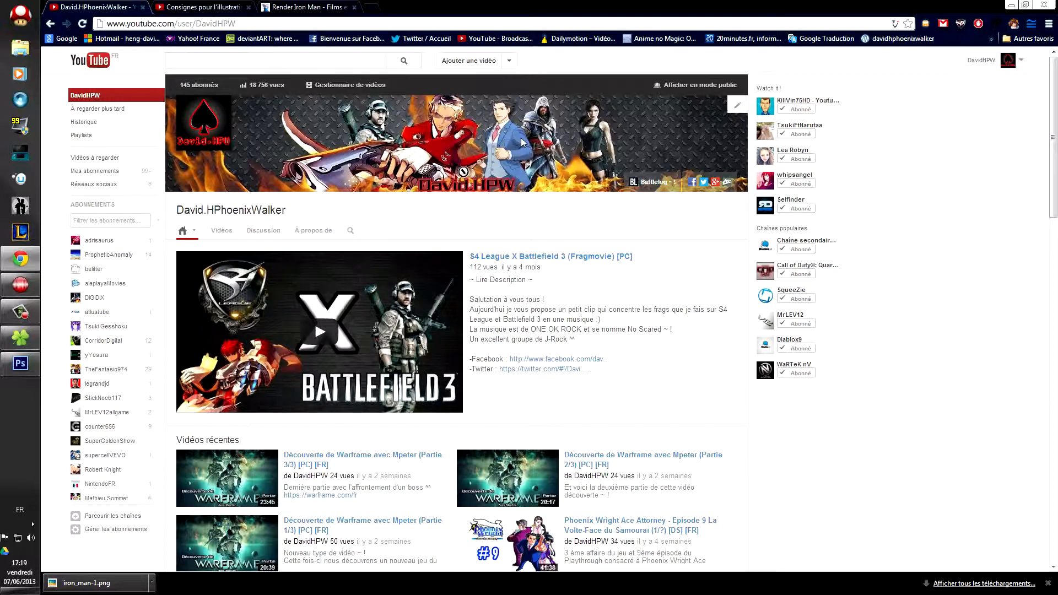
Step: Pick test4.png from the Illustration de chaîne YouTube album and apply it as channel art
{"action": "left_click", "coordinate": [737, 105]}
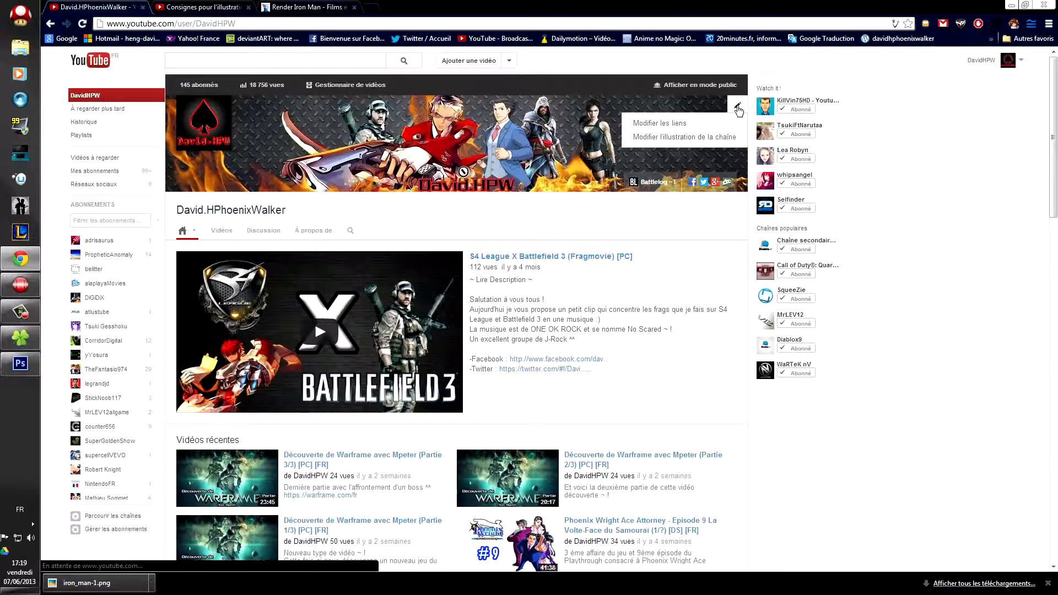
{"action": "left_click", "coordinate": [670, 142]}
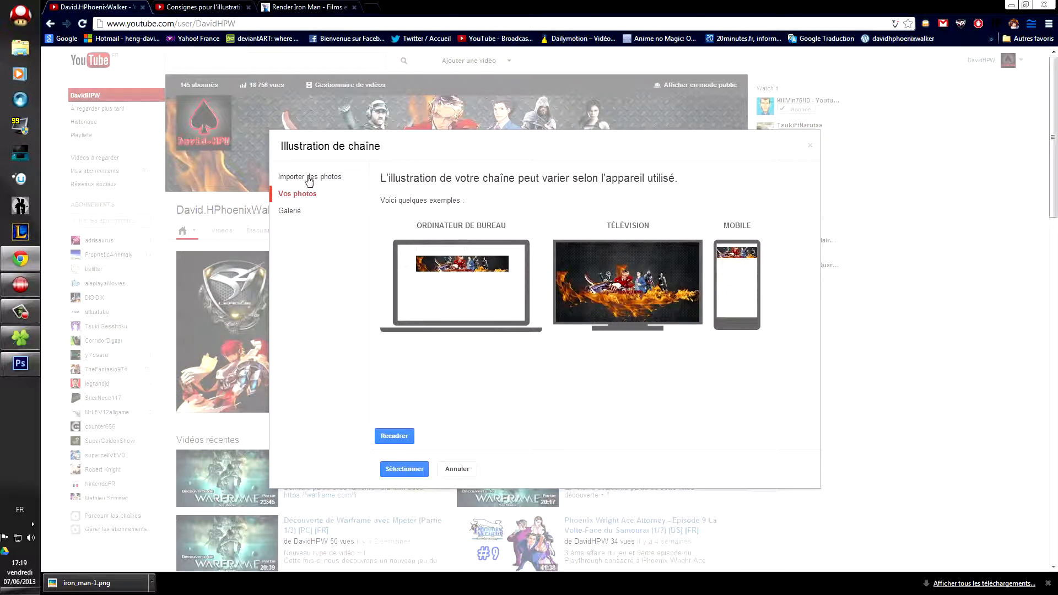
{"action": "left_click", "coordinate": [295, 212]}
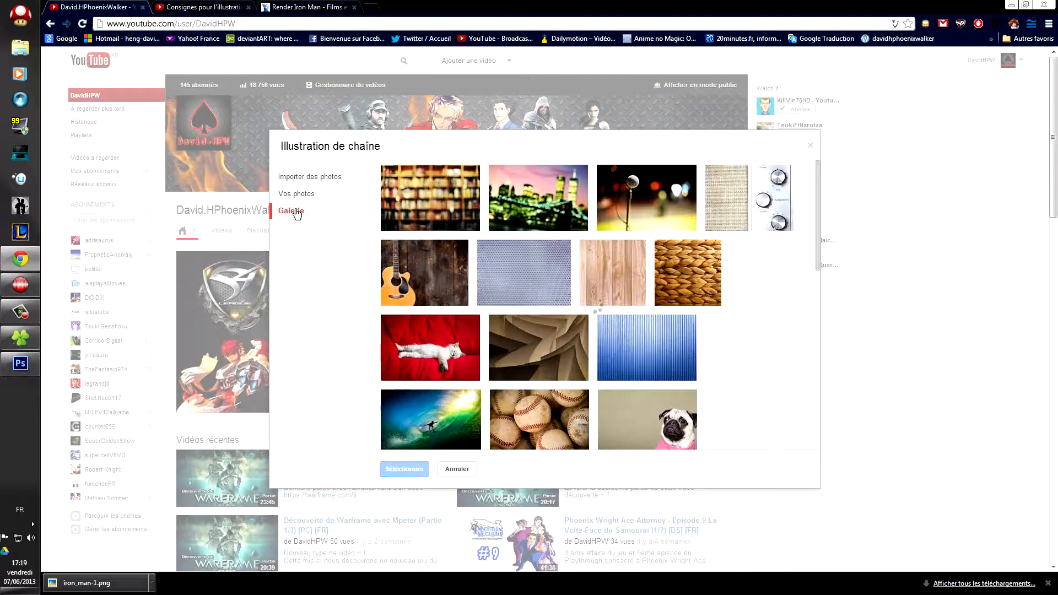
{"action": "left_click", "coordinate": [310, 193]}
{"action": "left_click", "coordinate": [488, 234]}
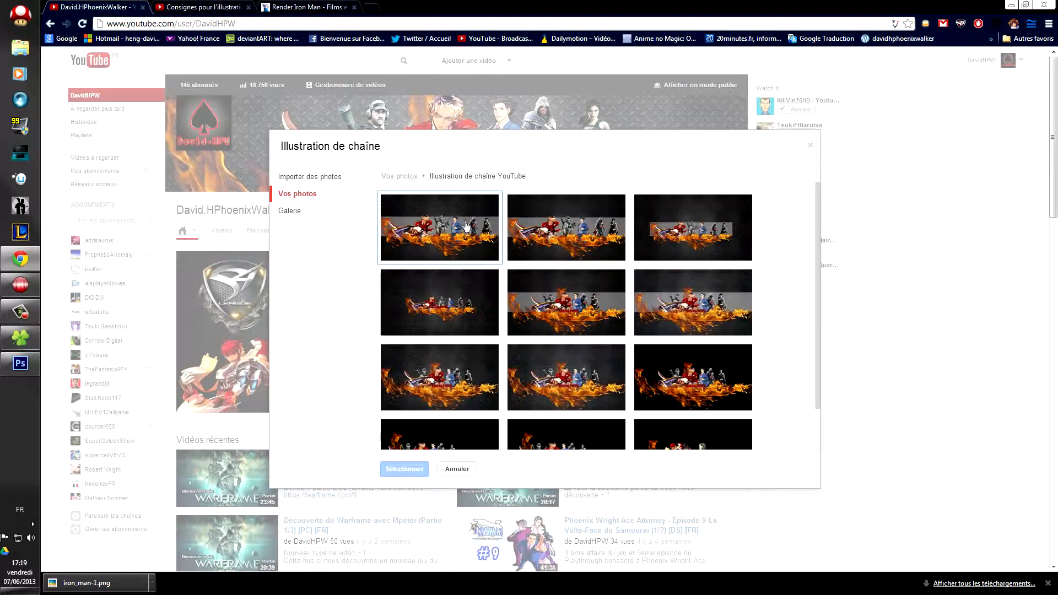
{"action": "scroll", "coordinate": [816, 360], "scroll_direction": "down", "scroll_amount": 2}
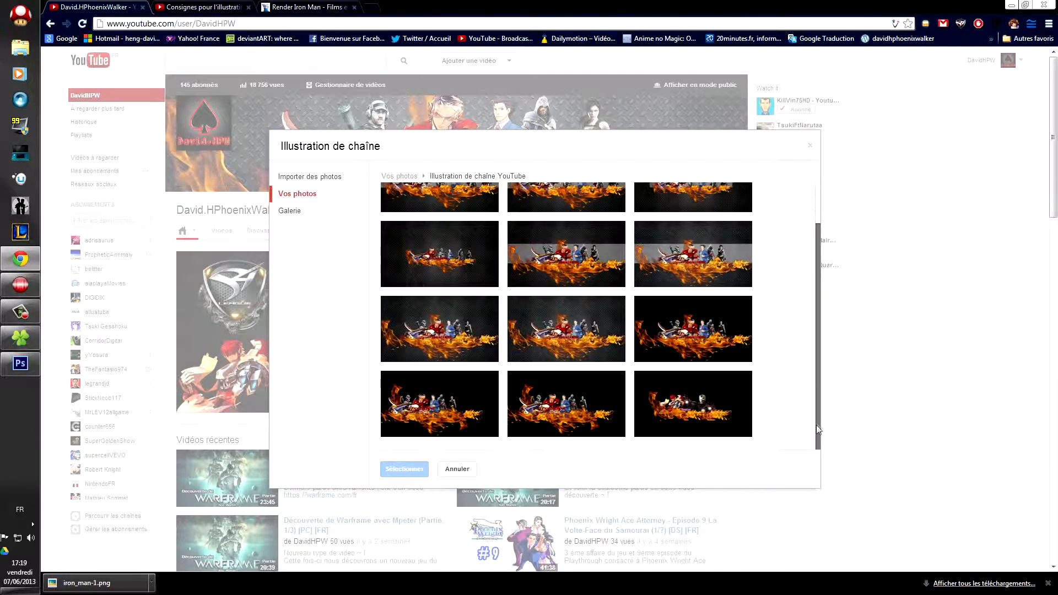
{"action": "left_click", "coordinate": [583, 395]}
{"action": "left_click", "coordinate": [408, 467]}
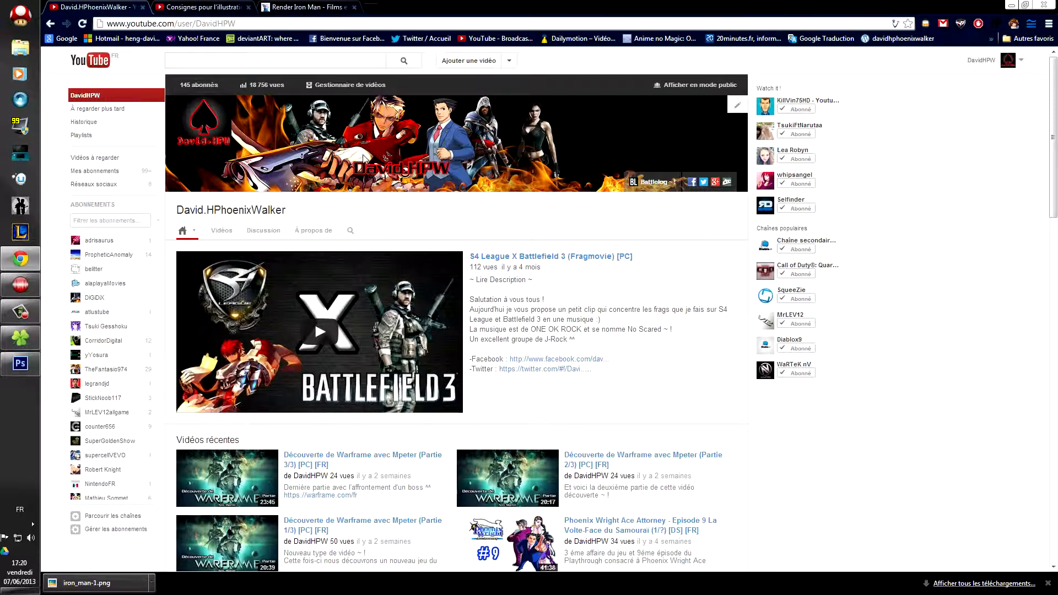
Step: Review the channel art guidelines and template image, then minimize Chrome
{"action": "left_click", "coordinate": [208, 7]}
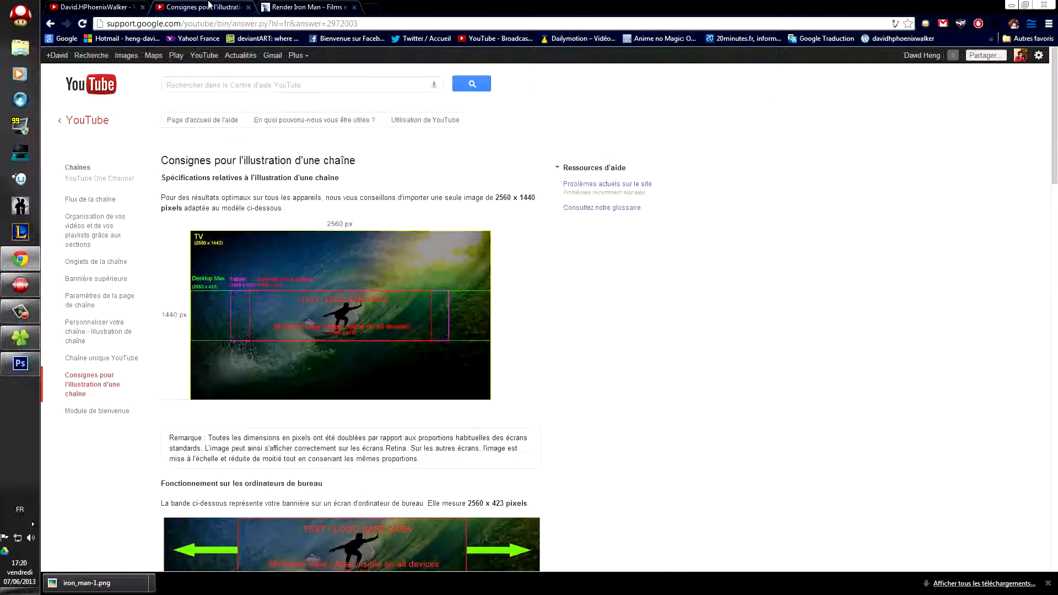
{"action": "left_click", "coordinate": [111, 7]}
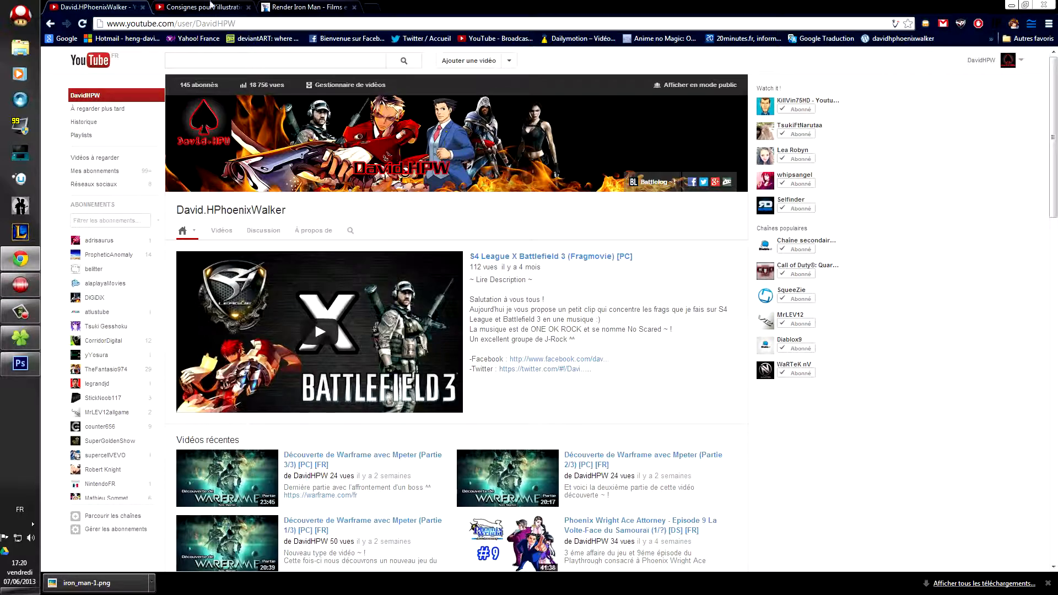
{"action": "left_click", "coordinate": [26, 343]}
{"action": "double_click", "coordinate": [717, 419]}
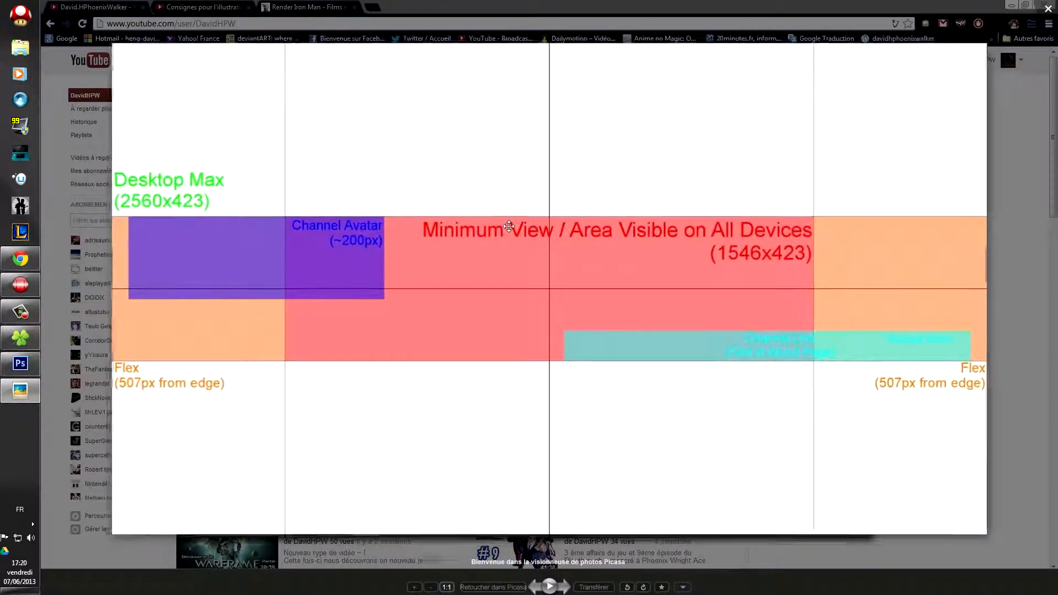
{"action": "scroll", "coordinate": [660, 232], "scroll_direction": "down", "scroll_amount": 1}
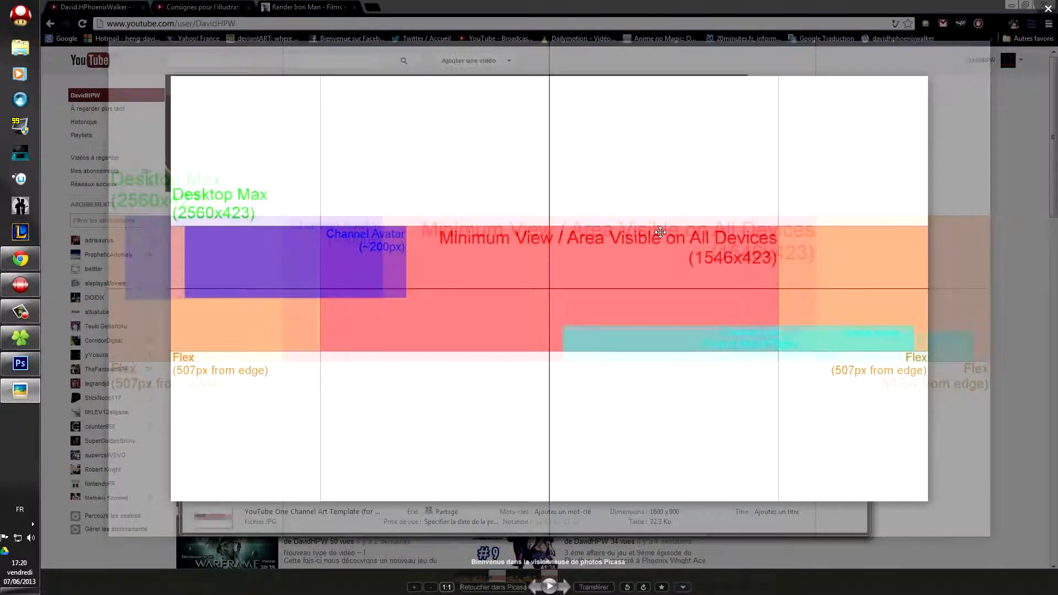
{"action": "left_click_drag", "start_coordinate": [685, 113], "coordinate": [773, 239]}
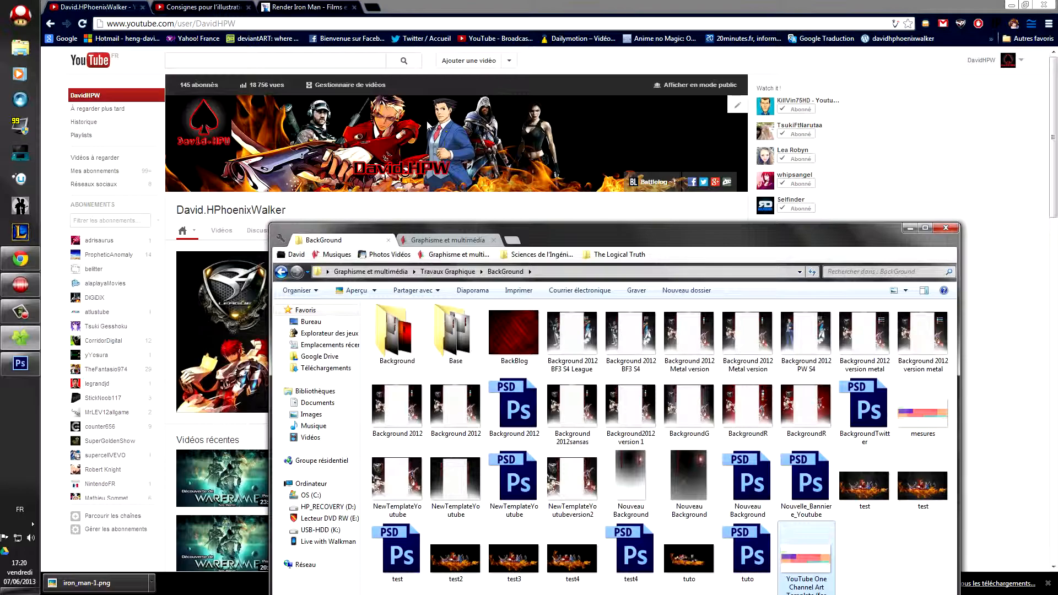
{"action": "left_click", "coordinate": [910, 227]}
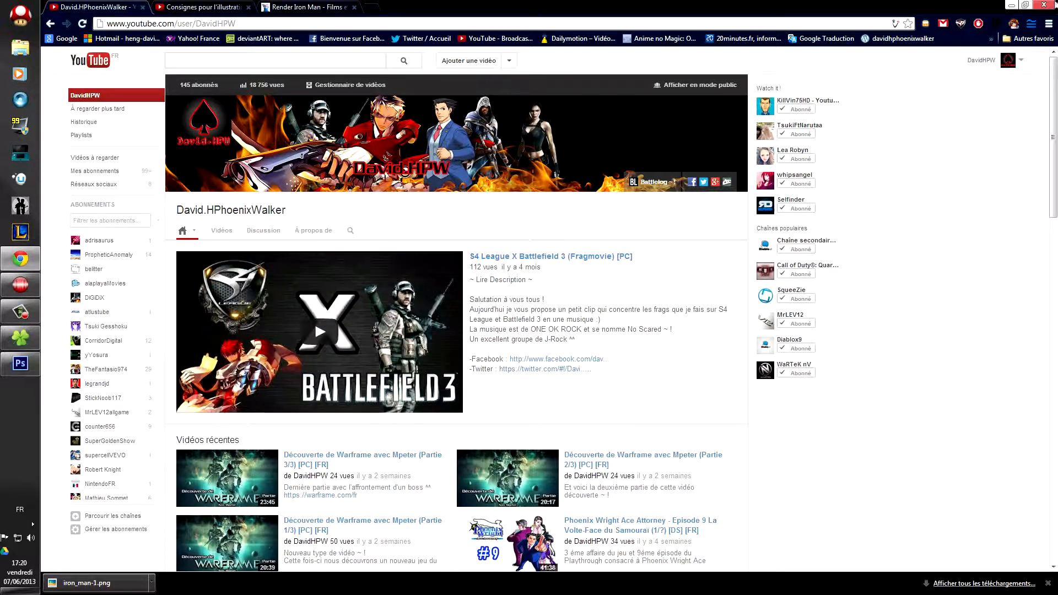
{"action": "left_click", "coordinate": [1015, 4]}
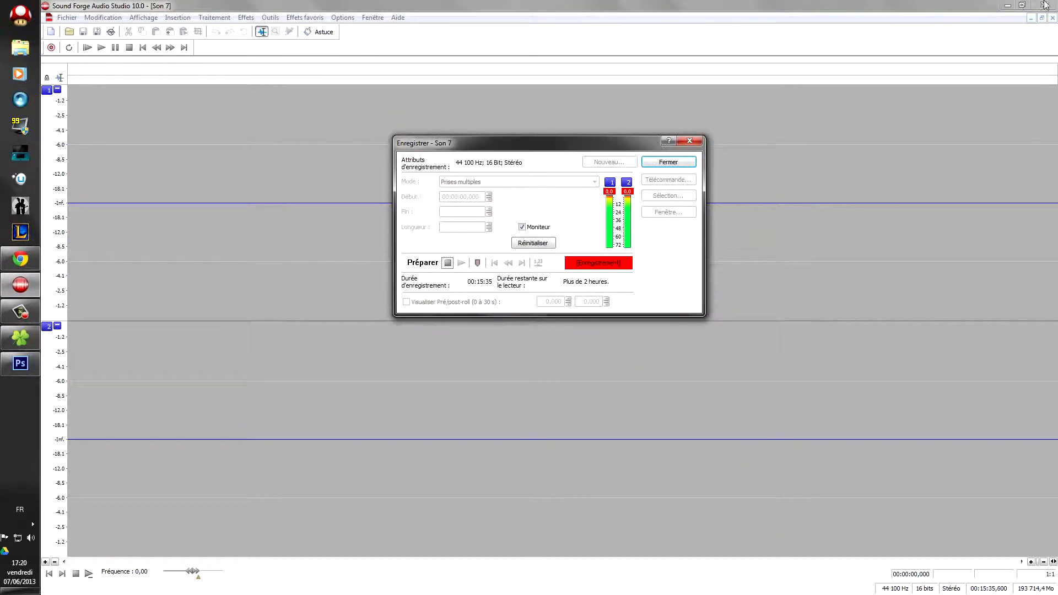
Step: Paste the Google Drive download link into a new Notepad document and copy it
{"action": "key", "text": "alt+Tab"}
{"action": "key", "text": "alt+Tab"}
{"action": "key", "text": "alt+Tab"}
{"action": "key", "text": "alt+Tab"}
{"action": "key", "text": "alt+Tab"}
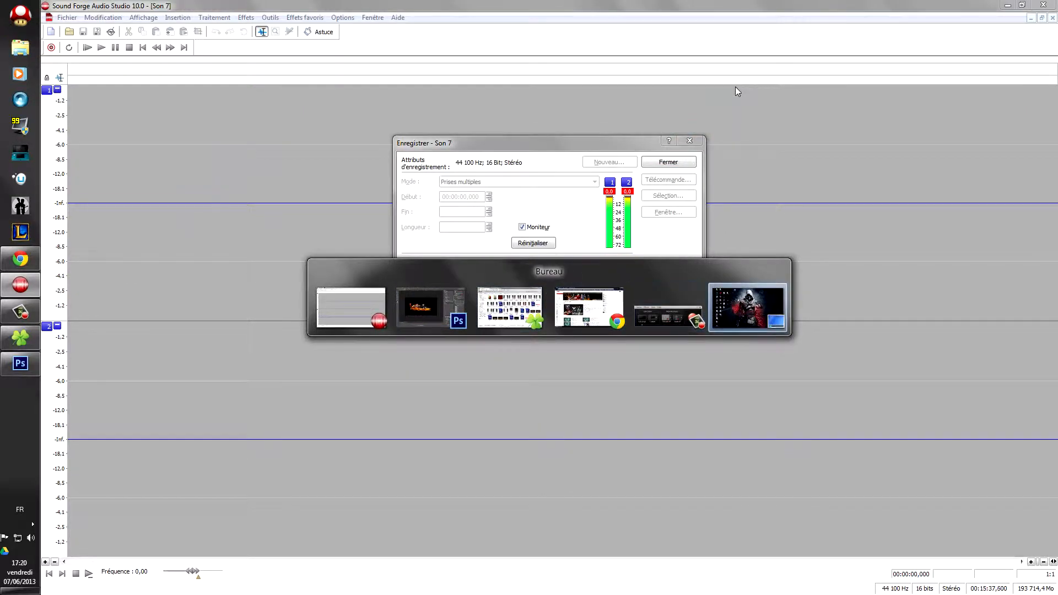
{"action": "double_click", "coordinate": [388, 187]}
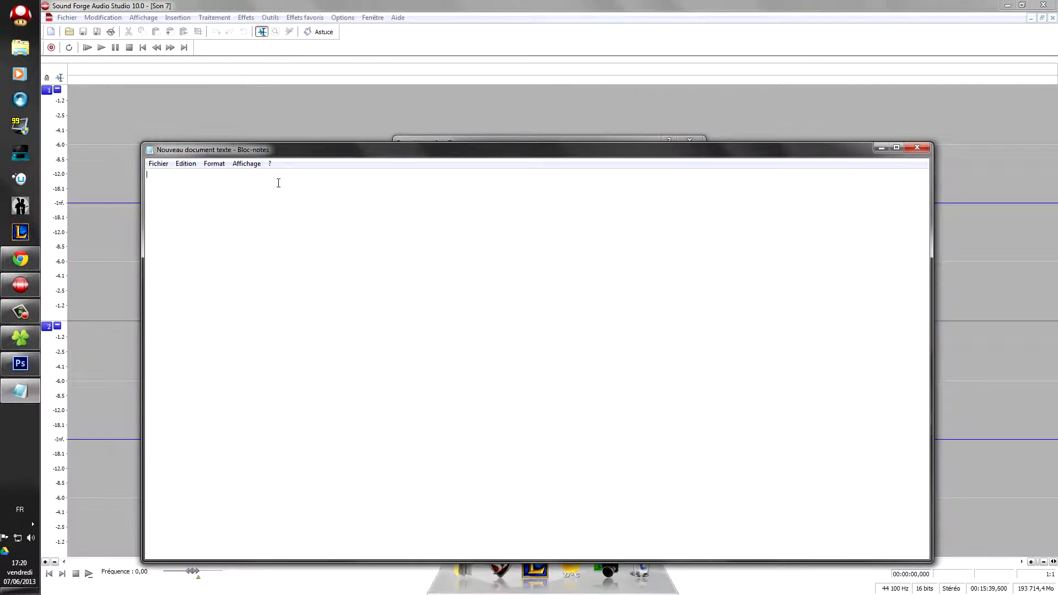
{"action": "left_click_drag", "start_coordinate": [392, 179], "coordinate": [213, 184]}
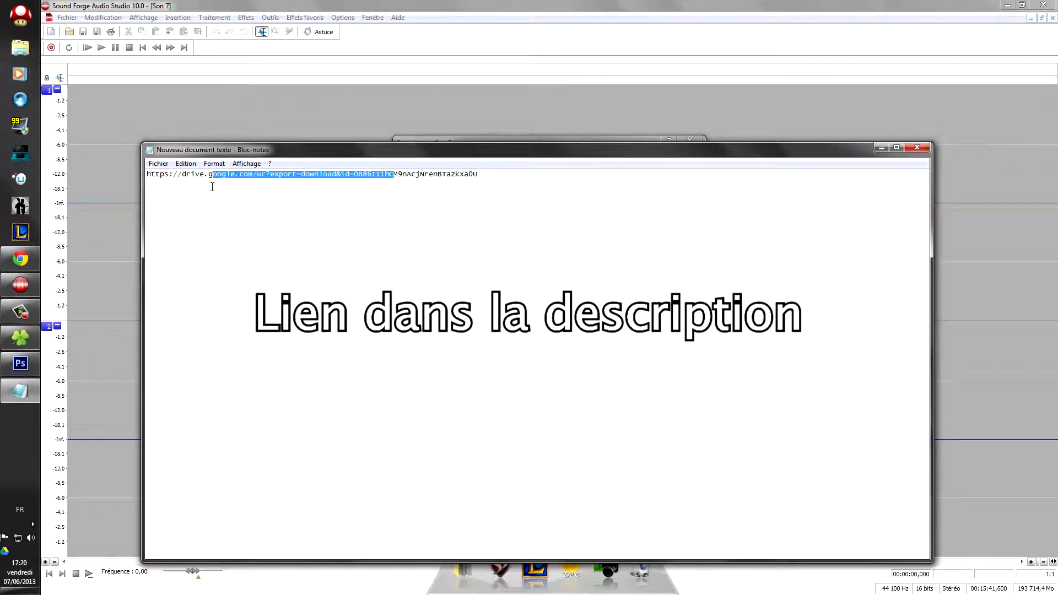
{"action": "left_click_drag", "start_coordinate": [515, 190], "coordinate": [145, 175]}
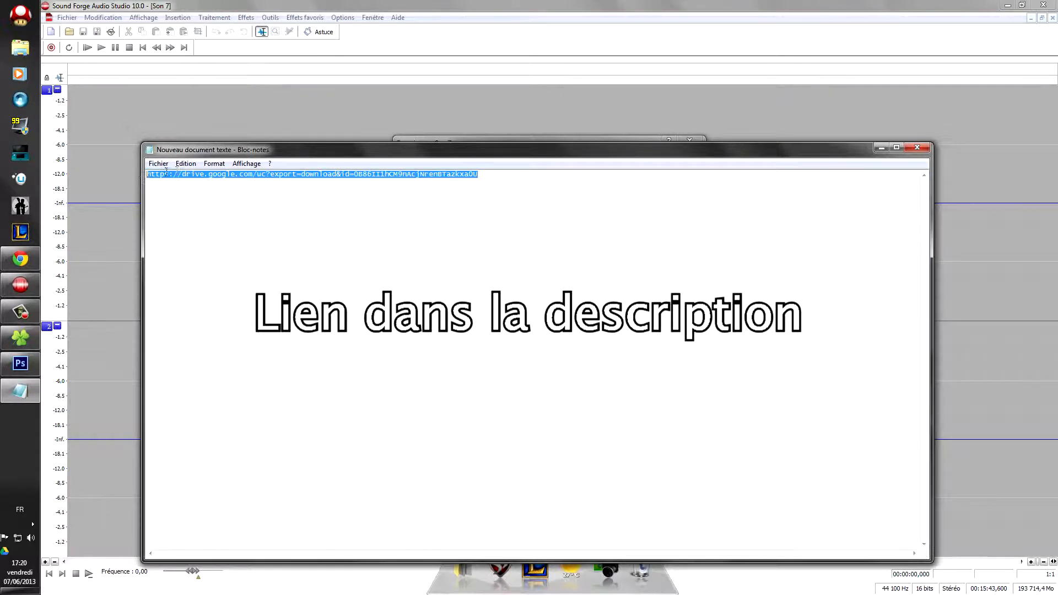
{"action": "right_click", "coordinate": [182, 175]}
{"action": "left_click", "coordinate": [210, 209]}
{"action": "left_click", "coordinate": [402, 236]}
Step: Bring Chrome back and open a new tab for the link
{"action": "left_click", "coordinate": [20, 258]}
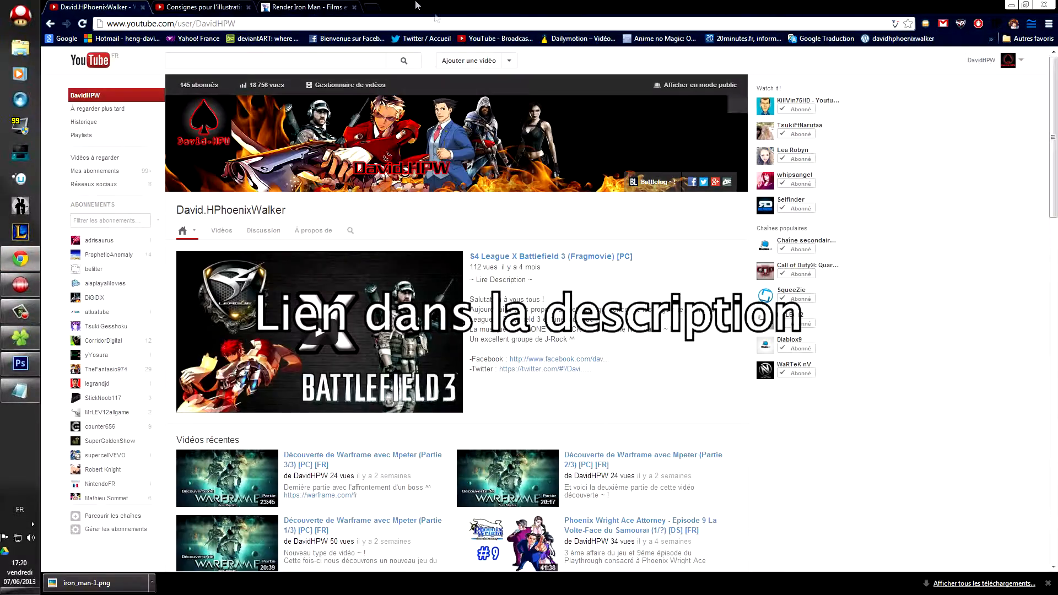
{"action": "left_click", "coordinate": [370, 7]}
{"action": "right_click", "coordinate": [371, 24]}
Step: Open the Drive link, cancel the save prompt, close the tab, then close Photoshop
{"action": "left_click", "coordinate": [402, 110]}
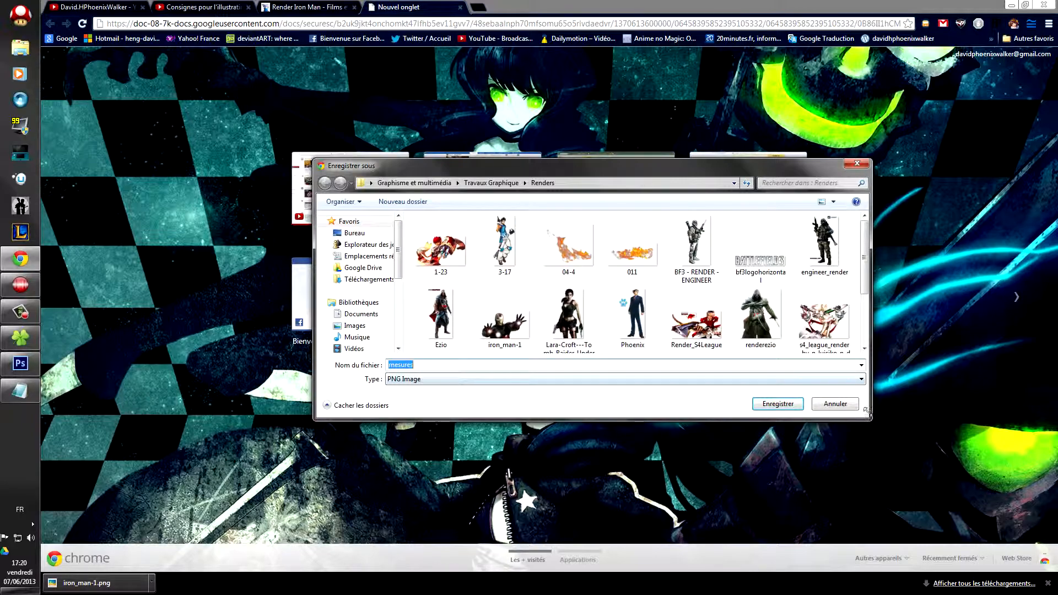
{"action": "left_click", "coordinate": [837, 405]}
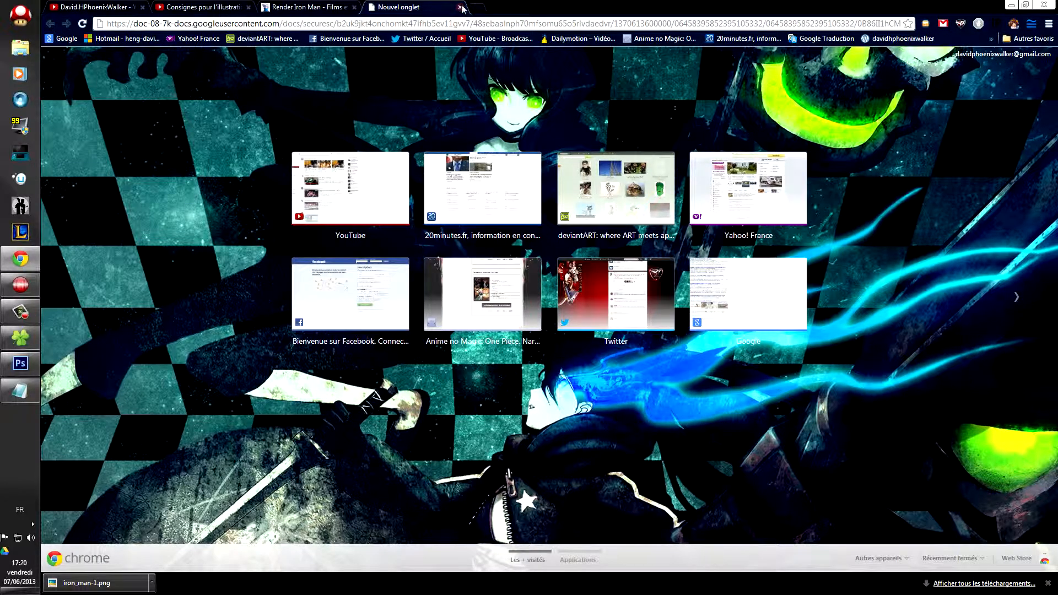
{"action": "left_click", "coordinate": [460, 8]}
{"action": "left_click", "coordinate": [93, 7]}
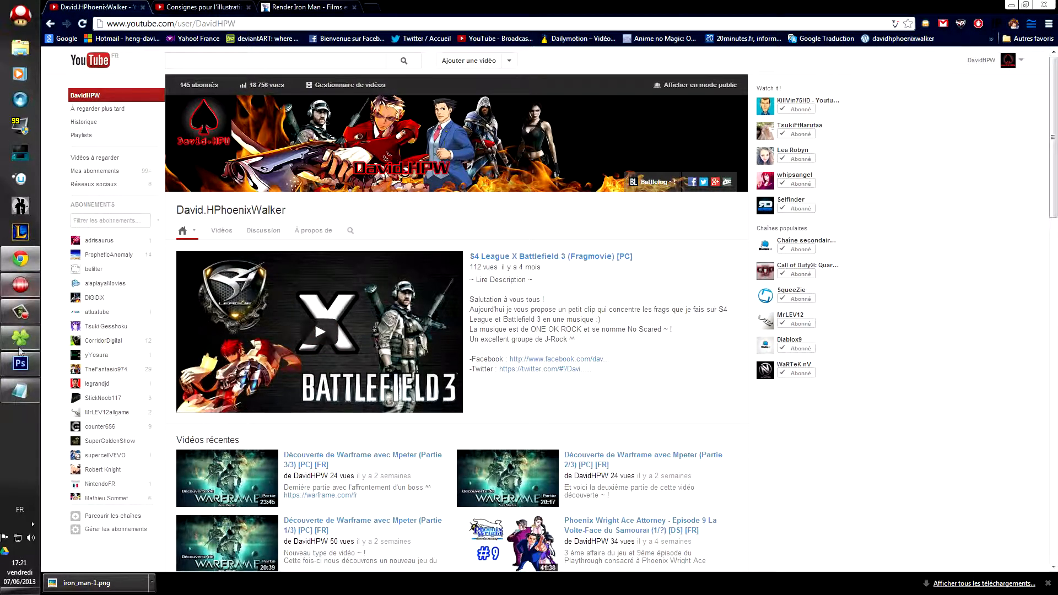
{"action": "left_click", "coordinate": [26, 367]}
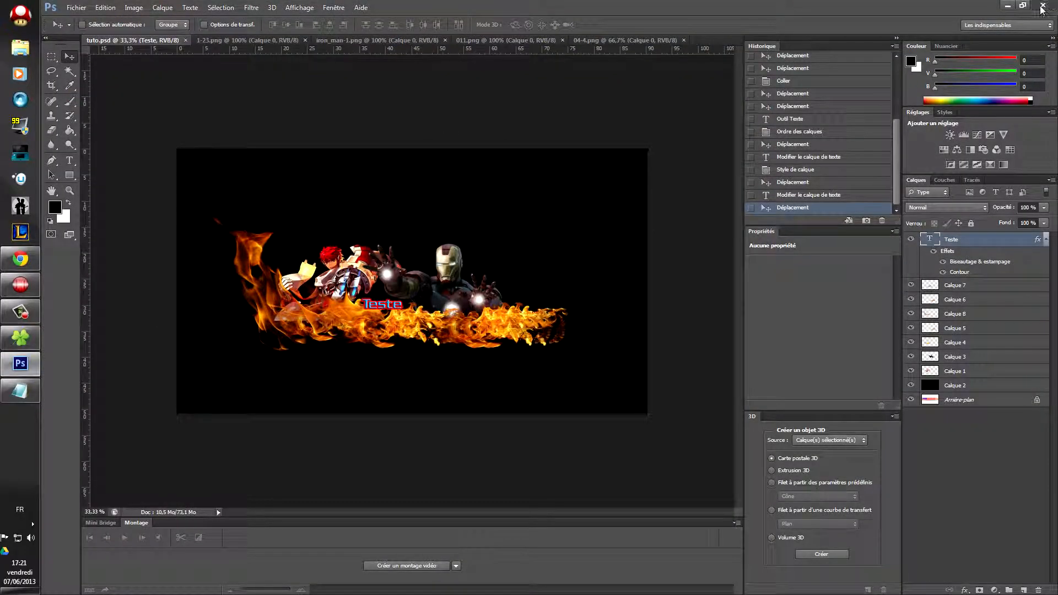
{"action": "left_click", "coordinate": [1040, 6]}
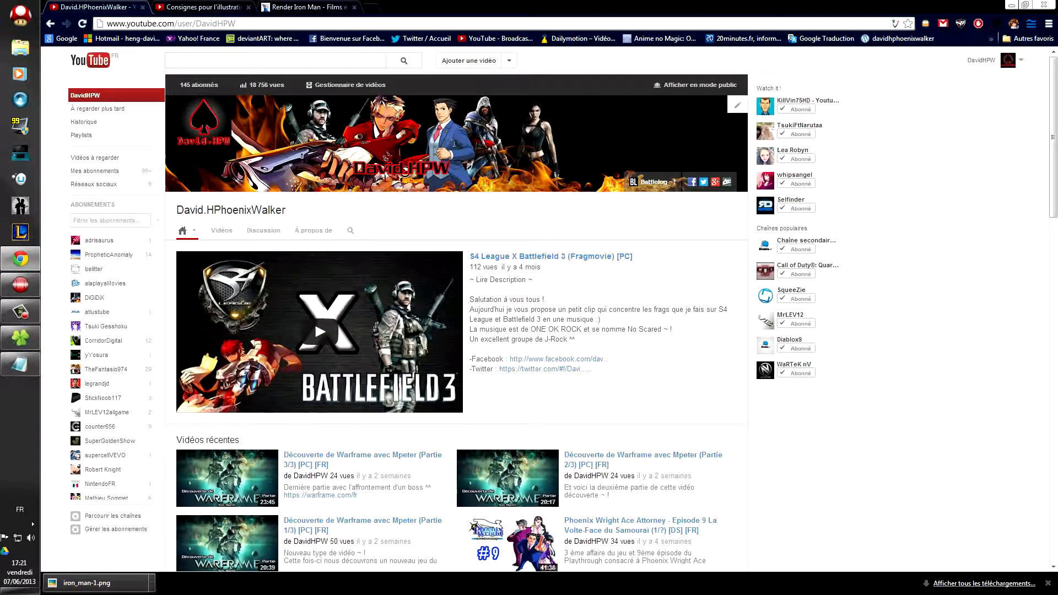